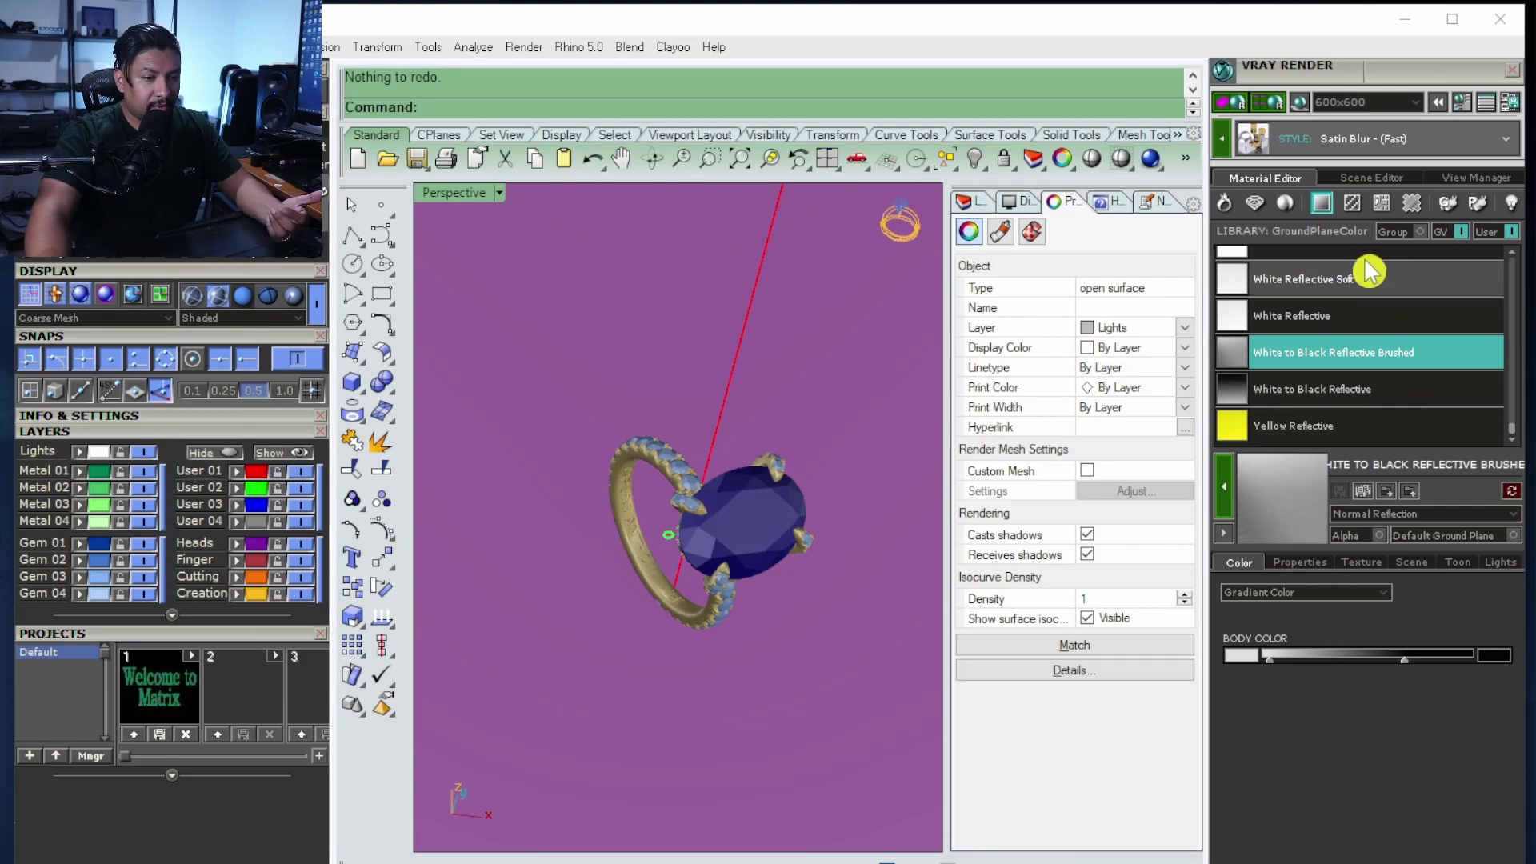
- Browse the metal, gem, pearl and ground plane color material libraries
click(1224, 203)
click(1254, 203)
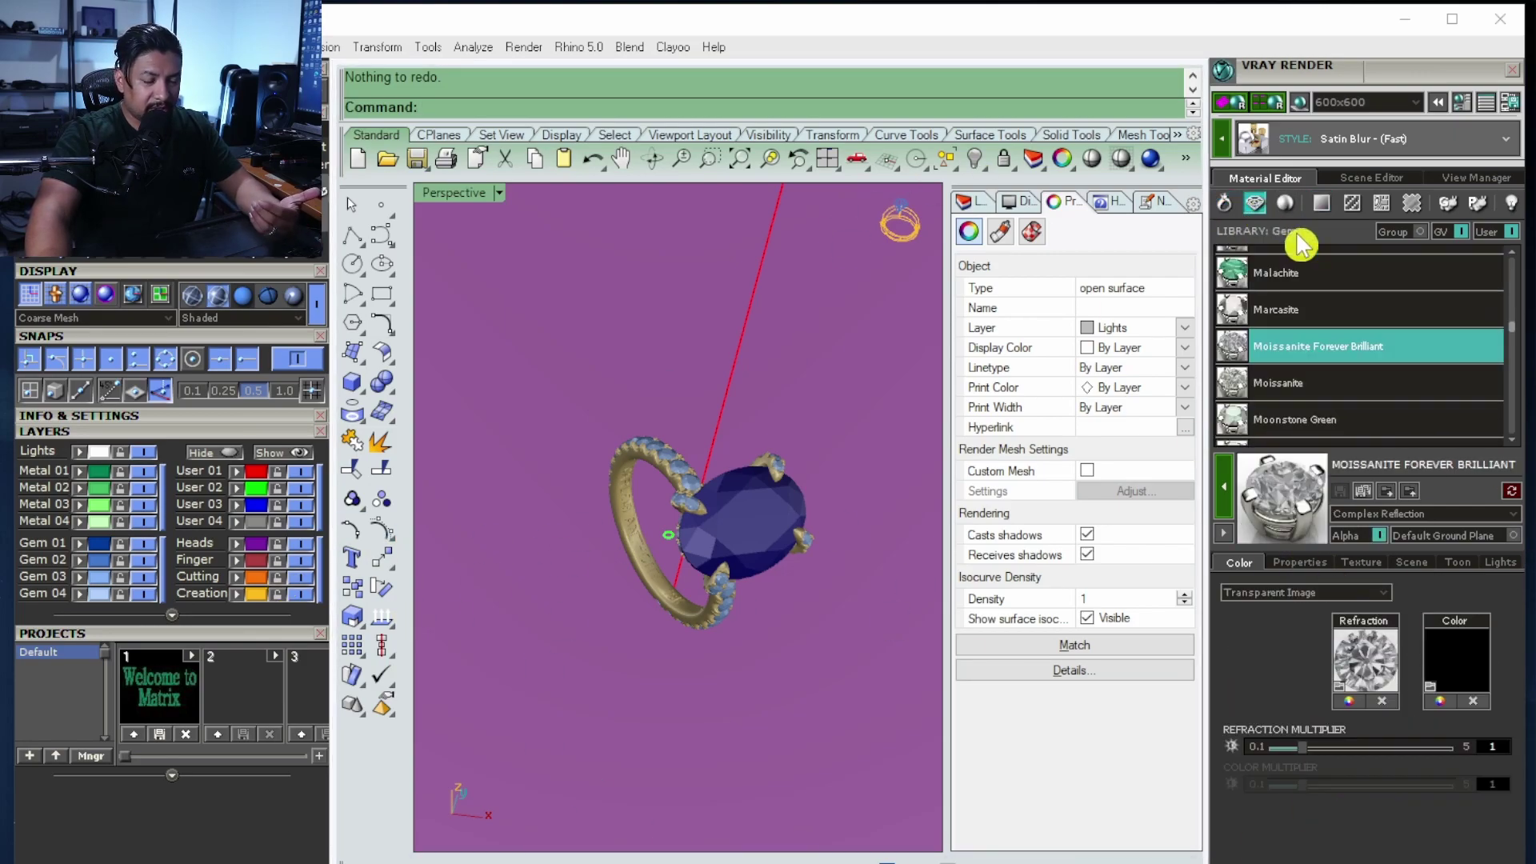
click(1285, 204)
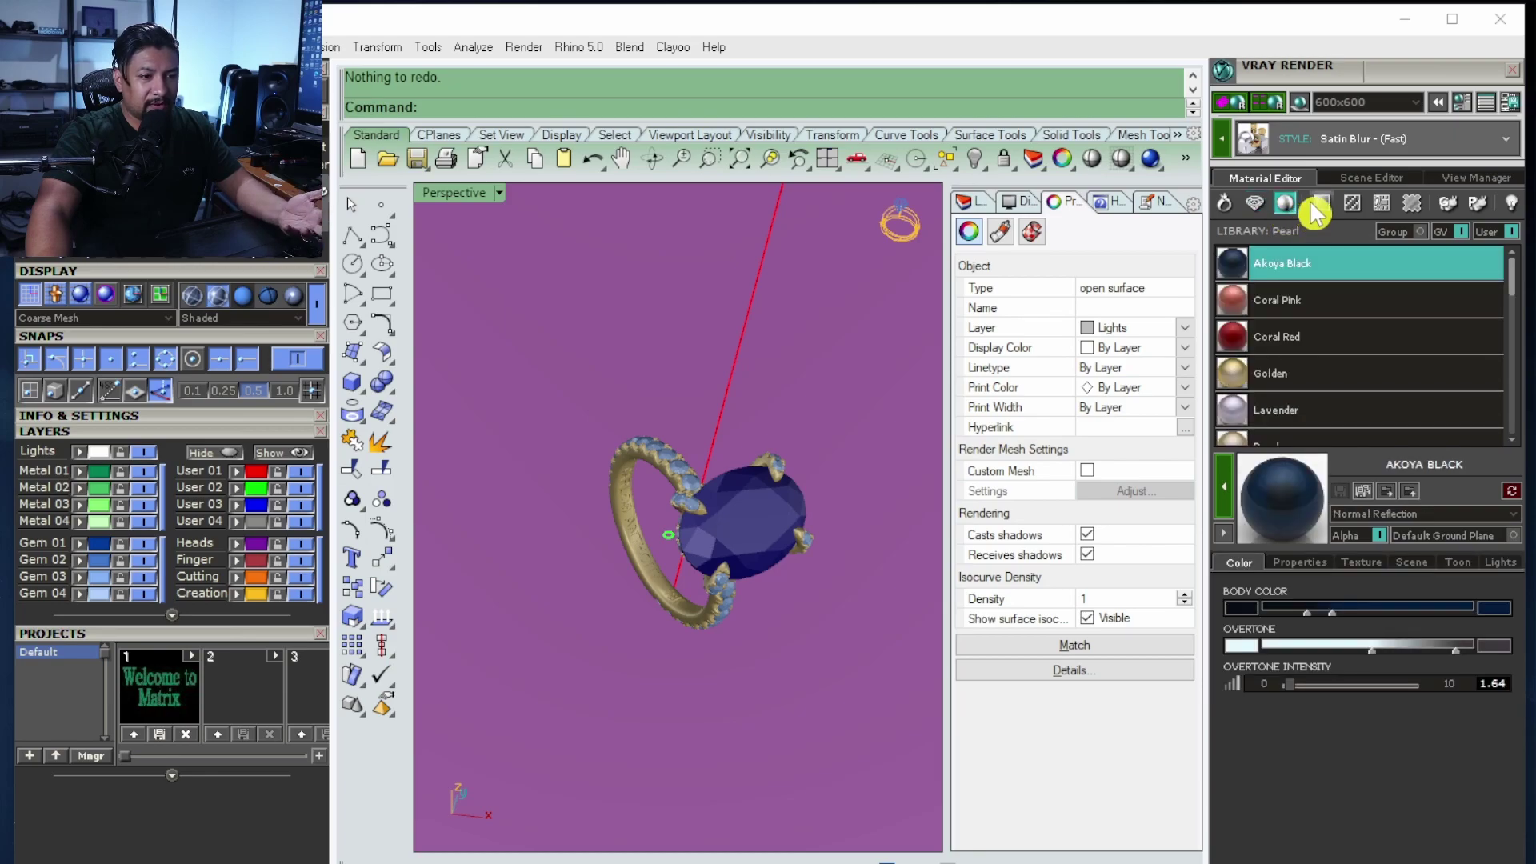
click(1321, 203)
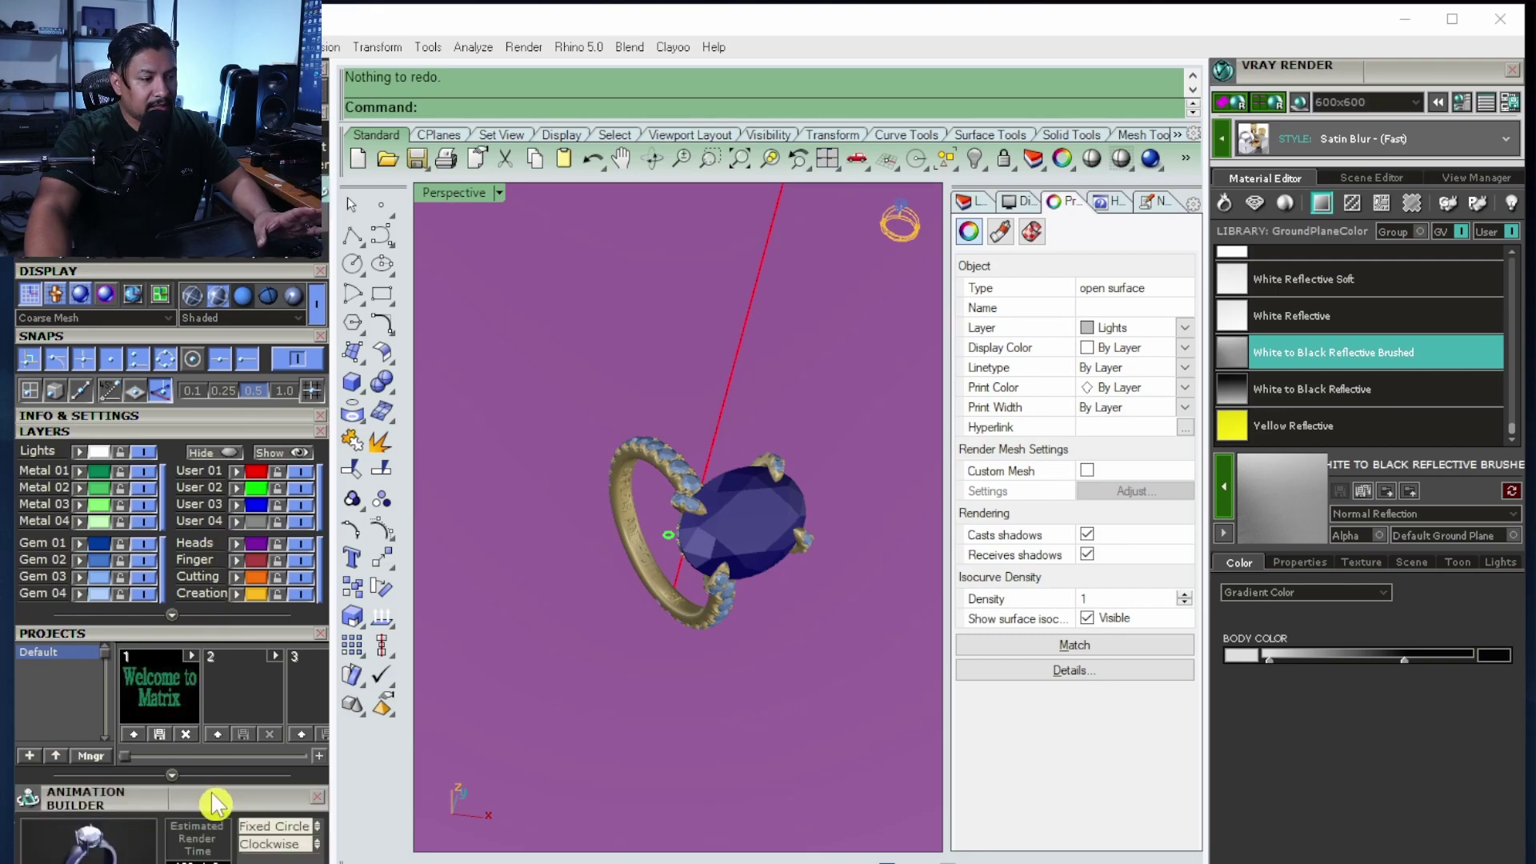
- Orbit the perspective view to a lower, more upright angle of the ring and render it at 600x600
drag(216, 802, 41, 504)
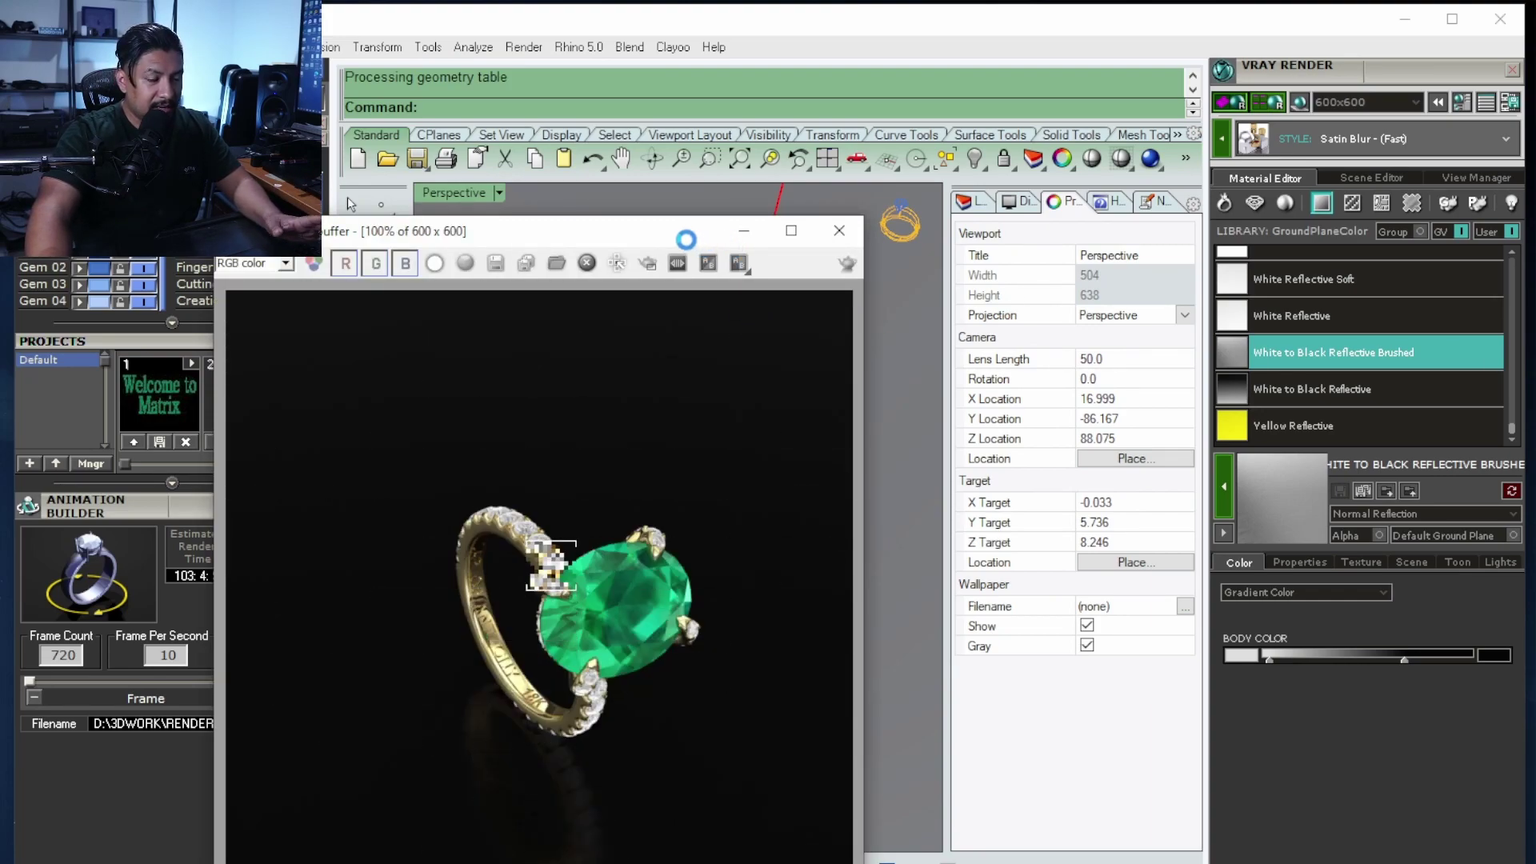
click(838, 231)
right_drag(770, 589, 788, 557)
click(1229, 102)
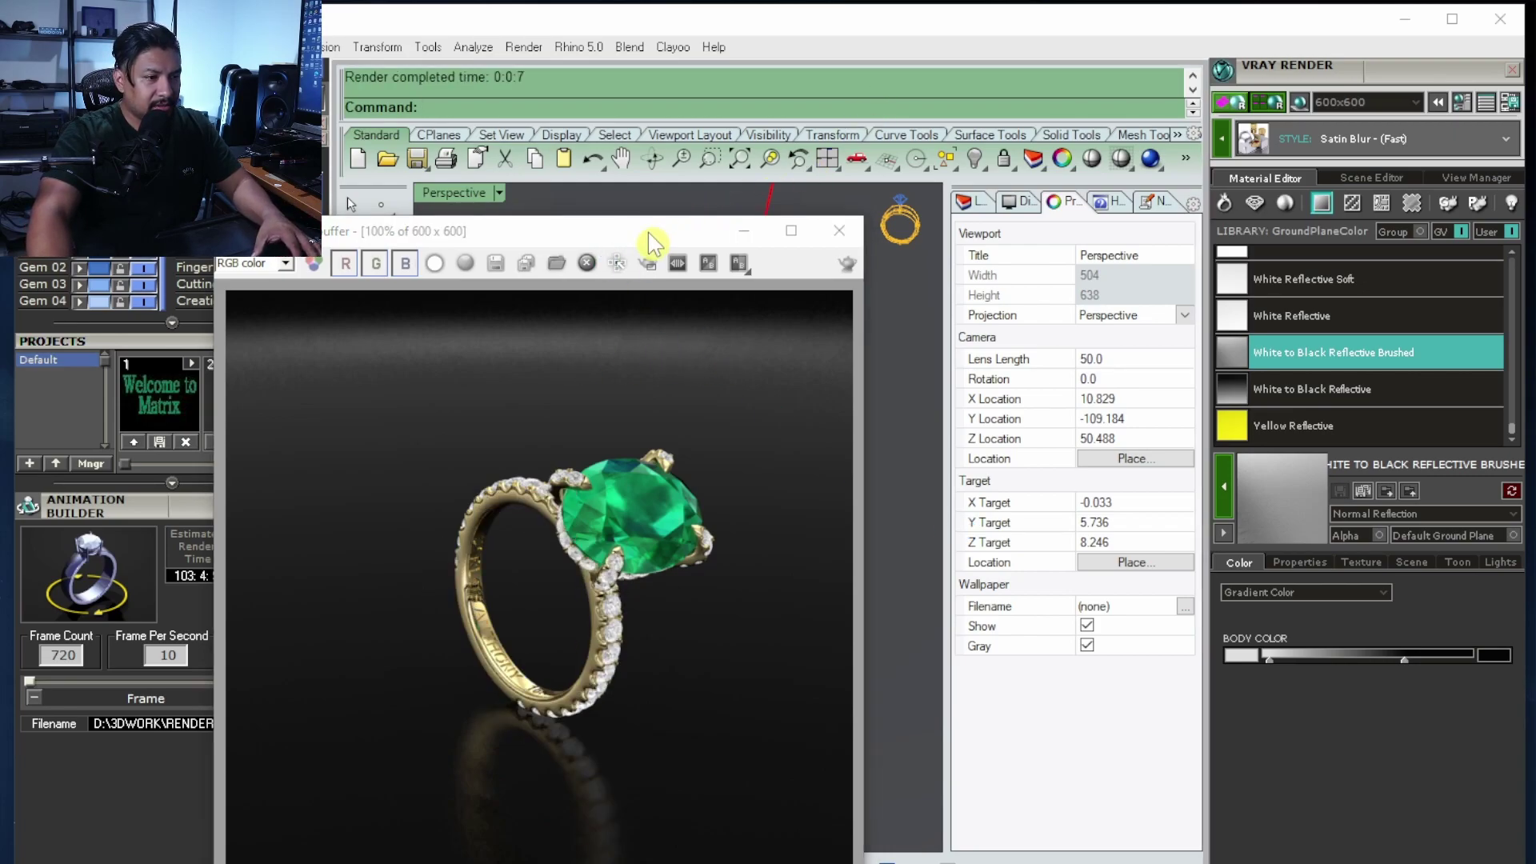
drag(651, 240, 895, 98)
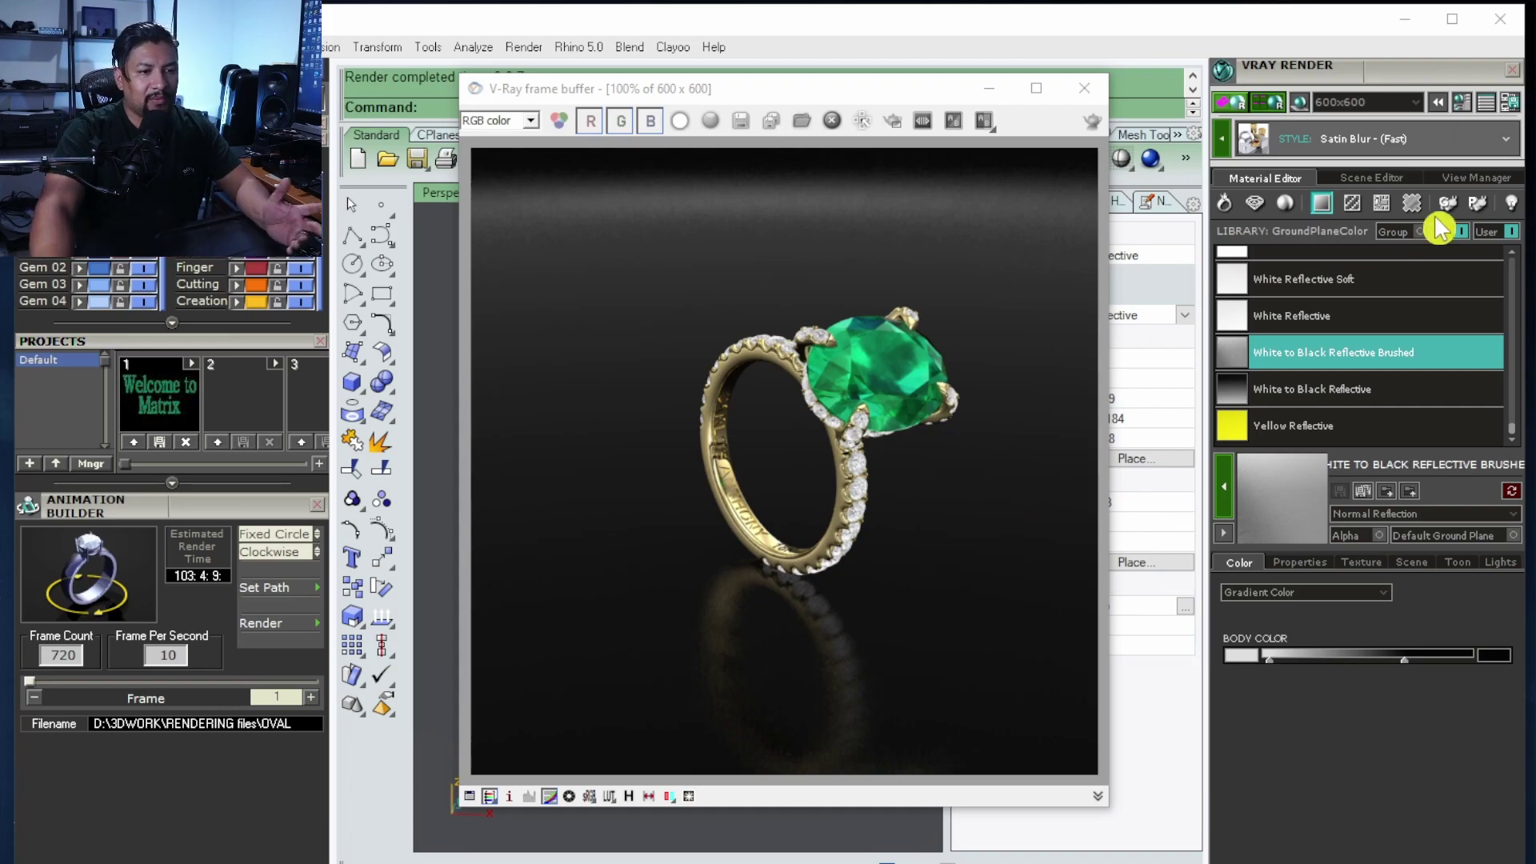
- Set the render resolution to 800x800 and render the ring on the dark reflective background
click(1415, 102)
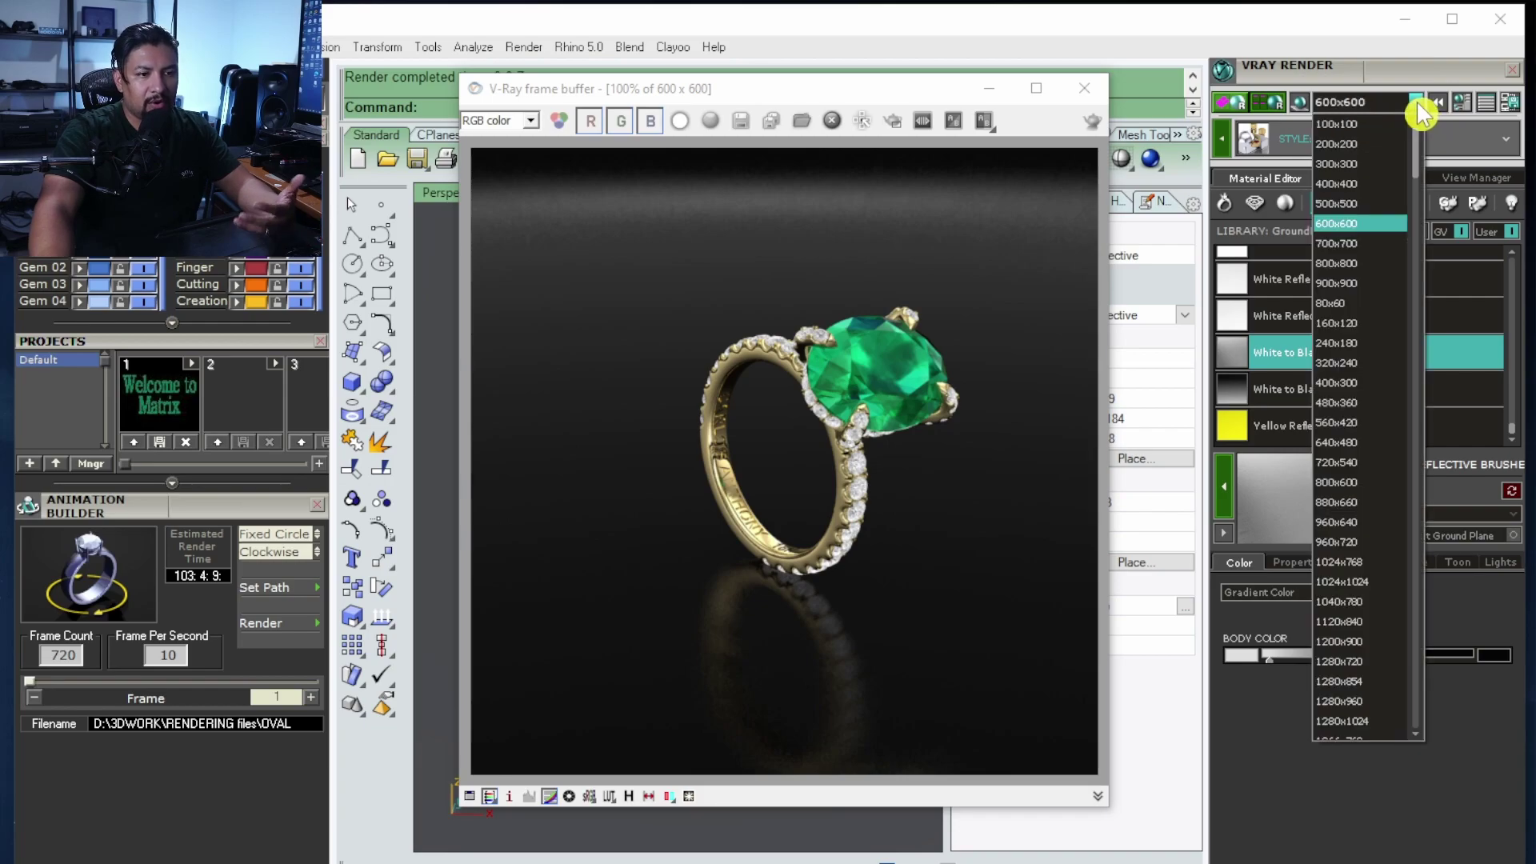
click(1345, 270)
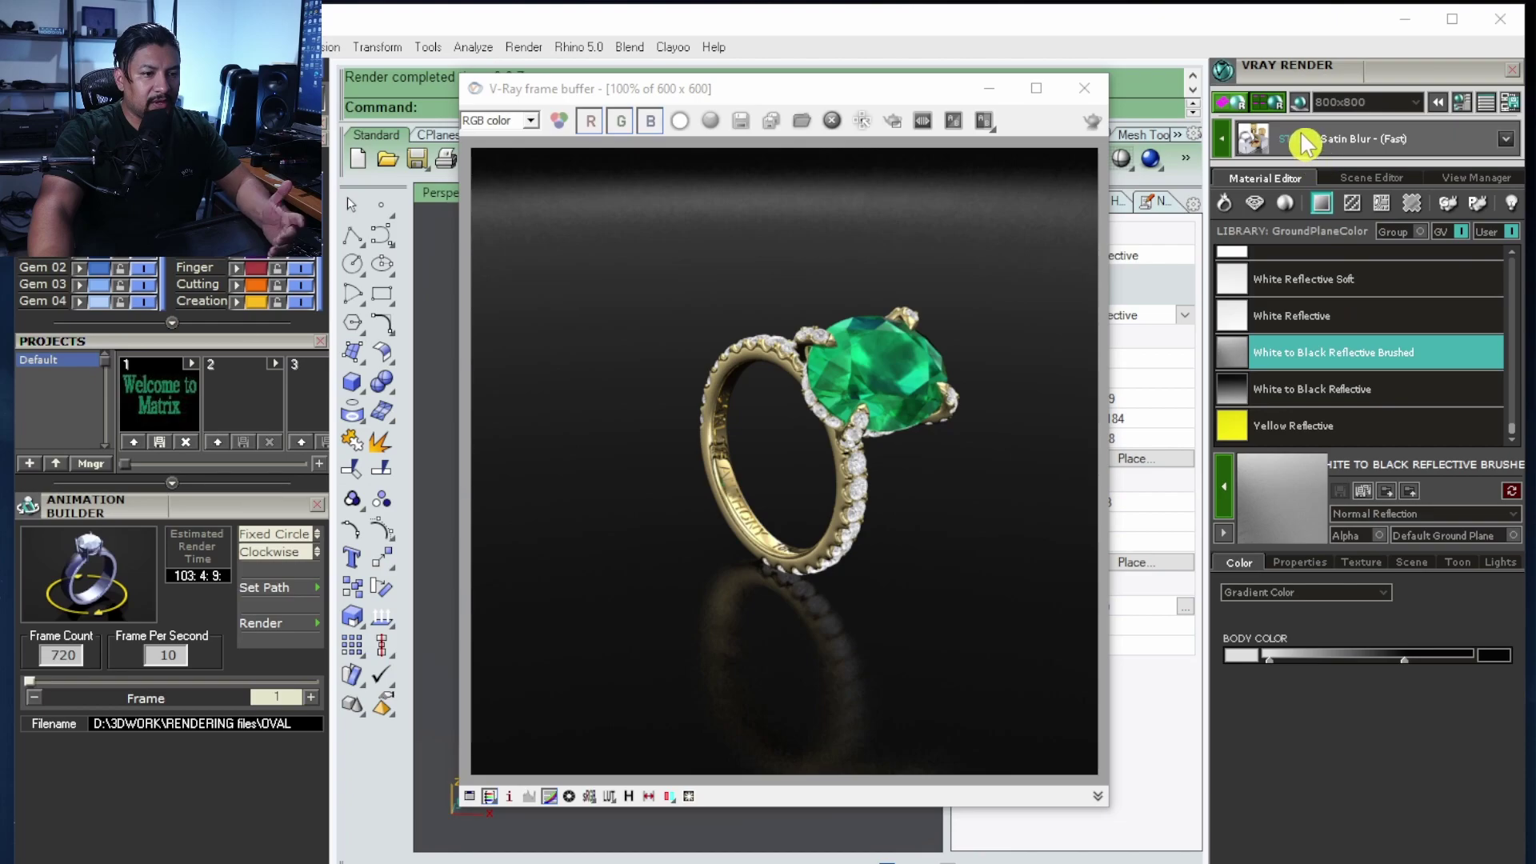
click(1228, 105)
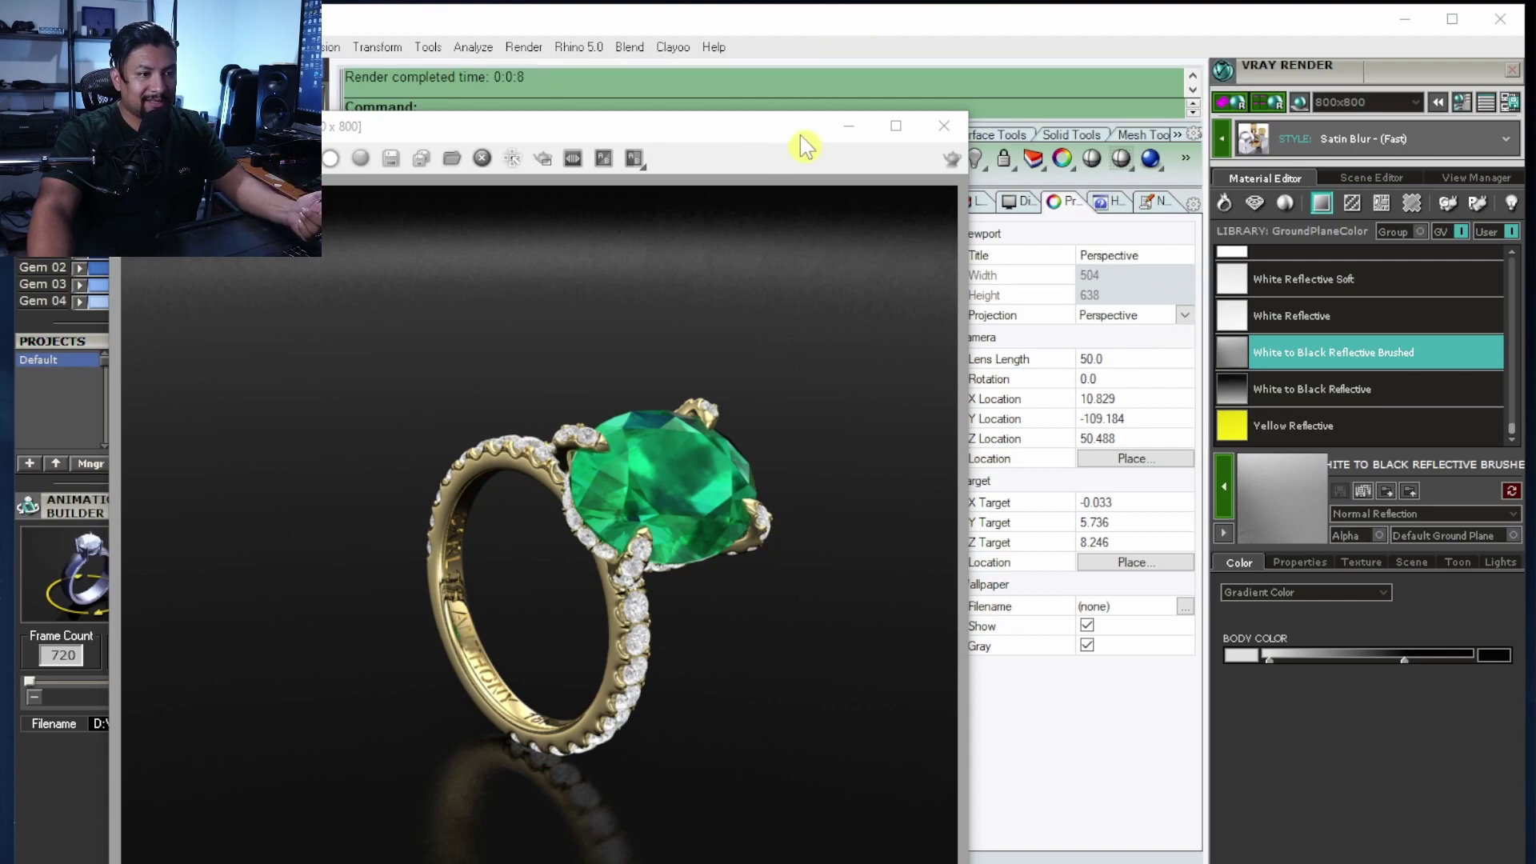
drag(795, 138, 982, 41)
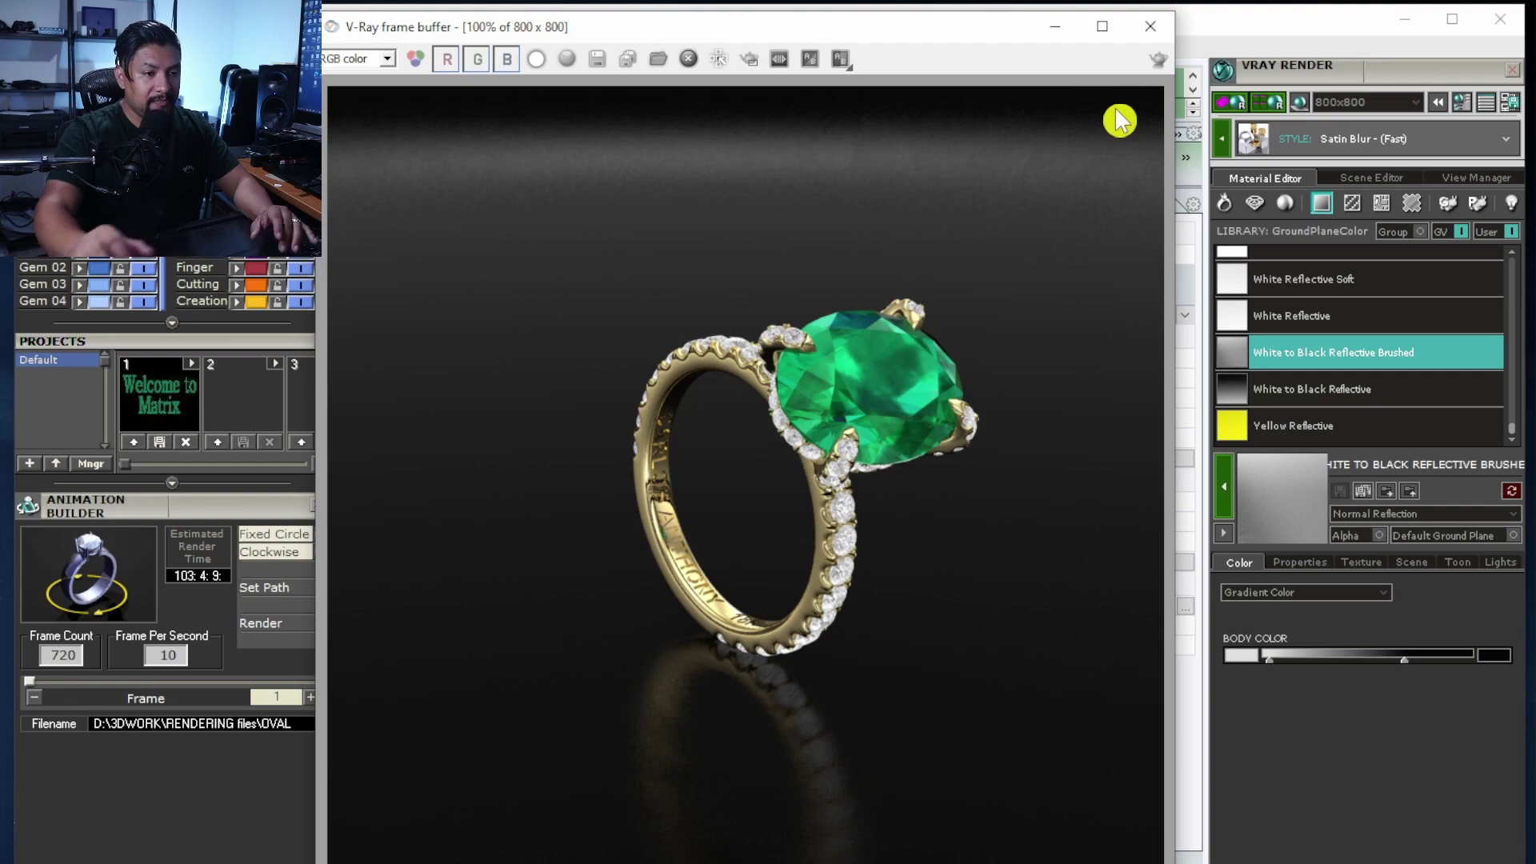
- Set the render resolution back to 600x600 and render the ring on the dark background again
click(1416, 102)
click(1415, 102)
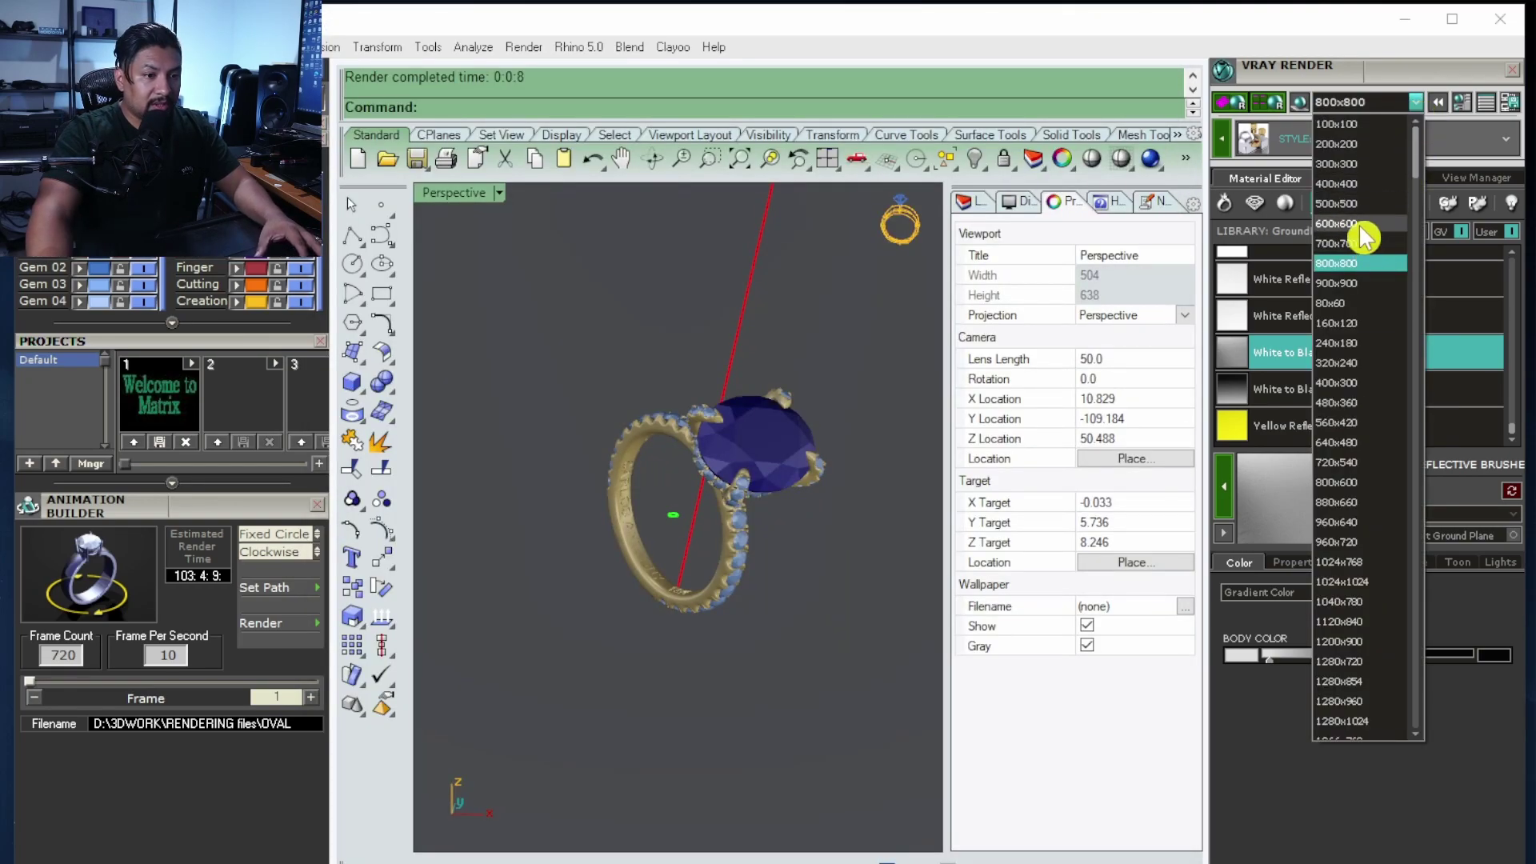
click(1364, 224)
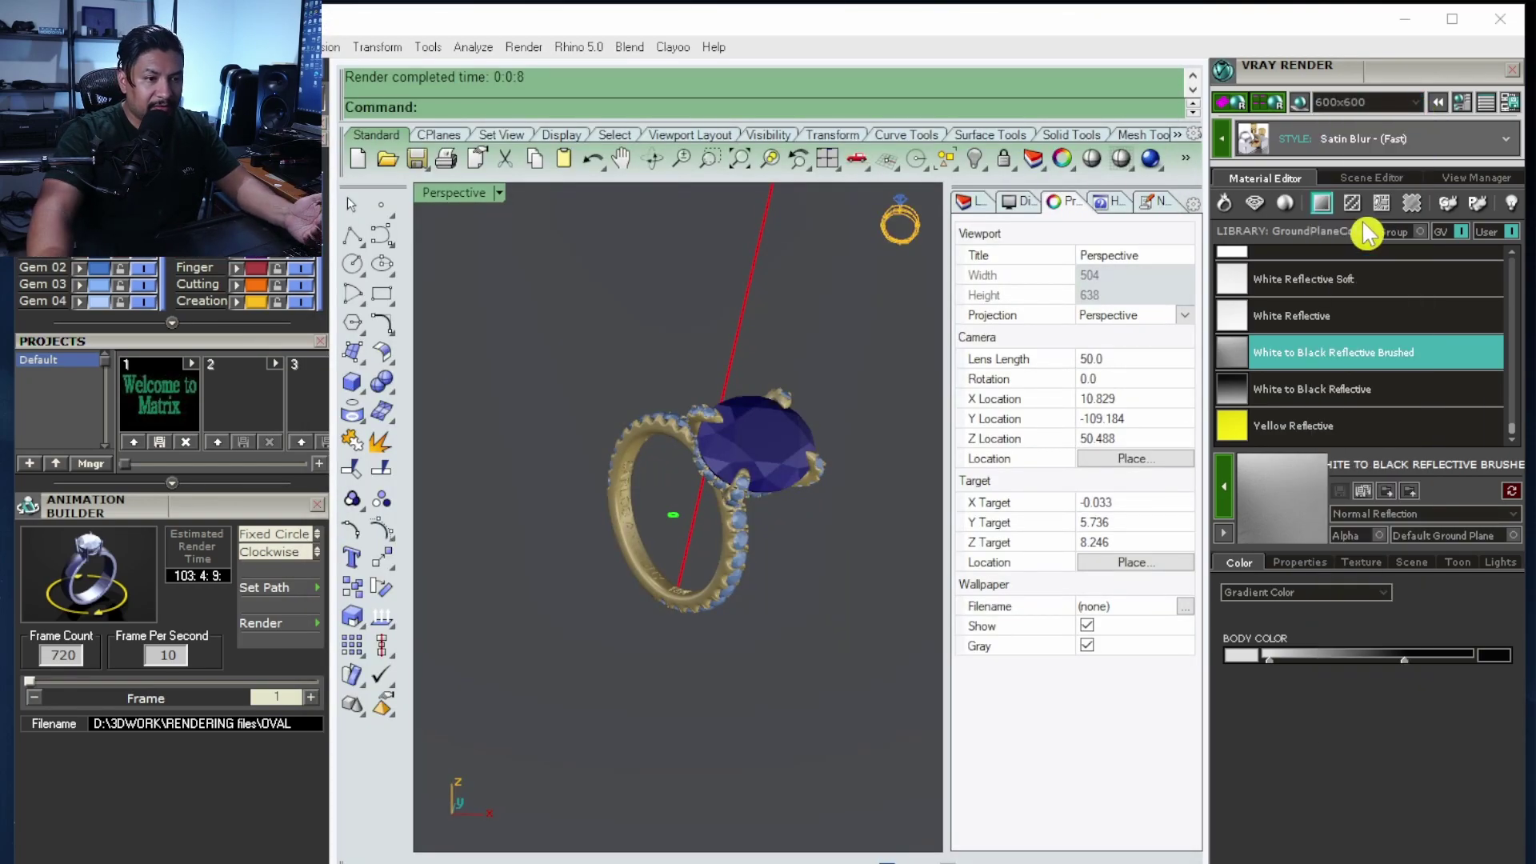
click(1231, 103)
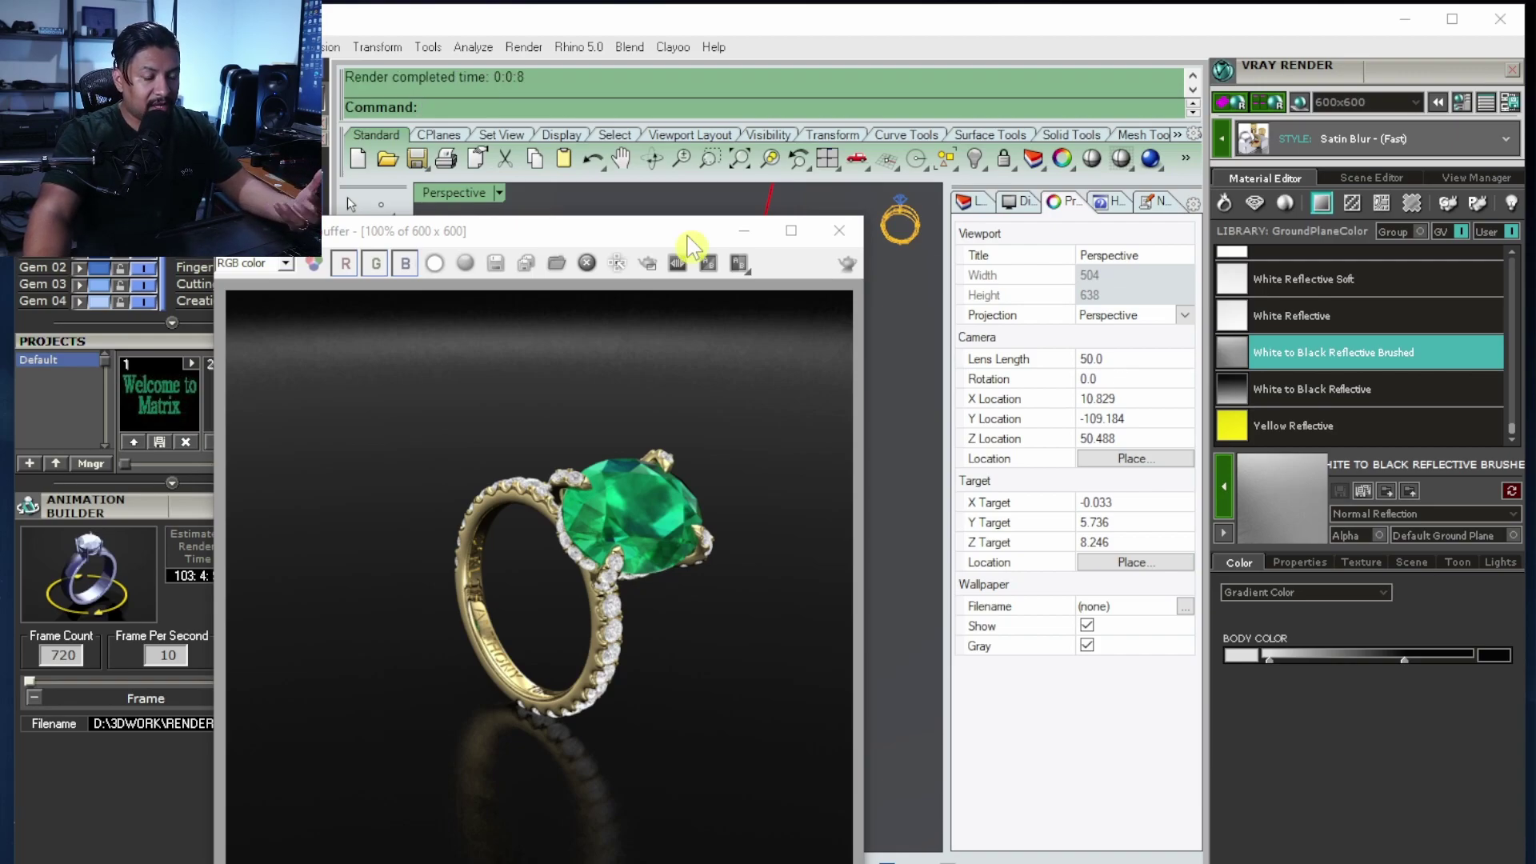
drag(689, 244, 932, 144)
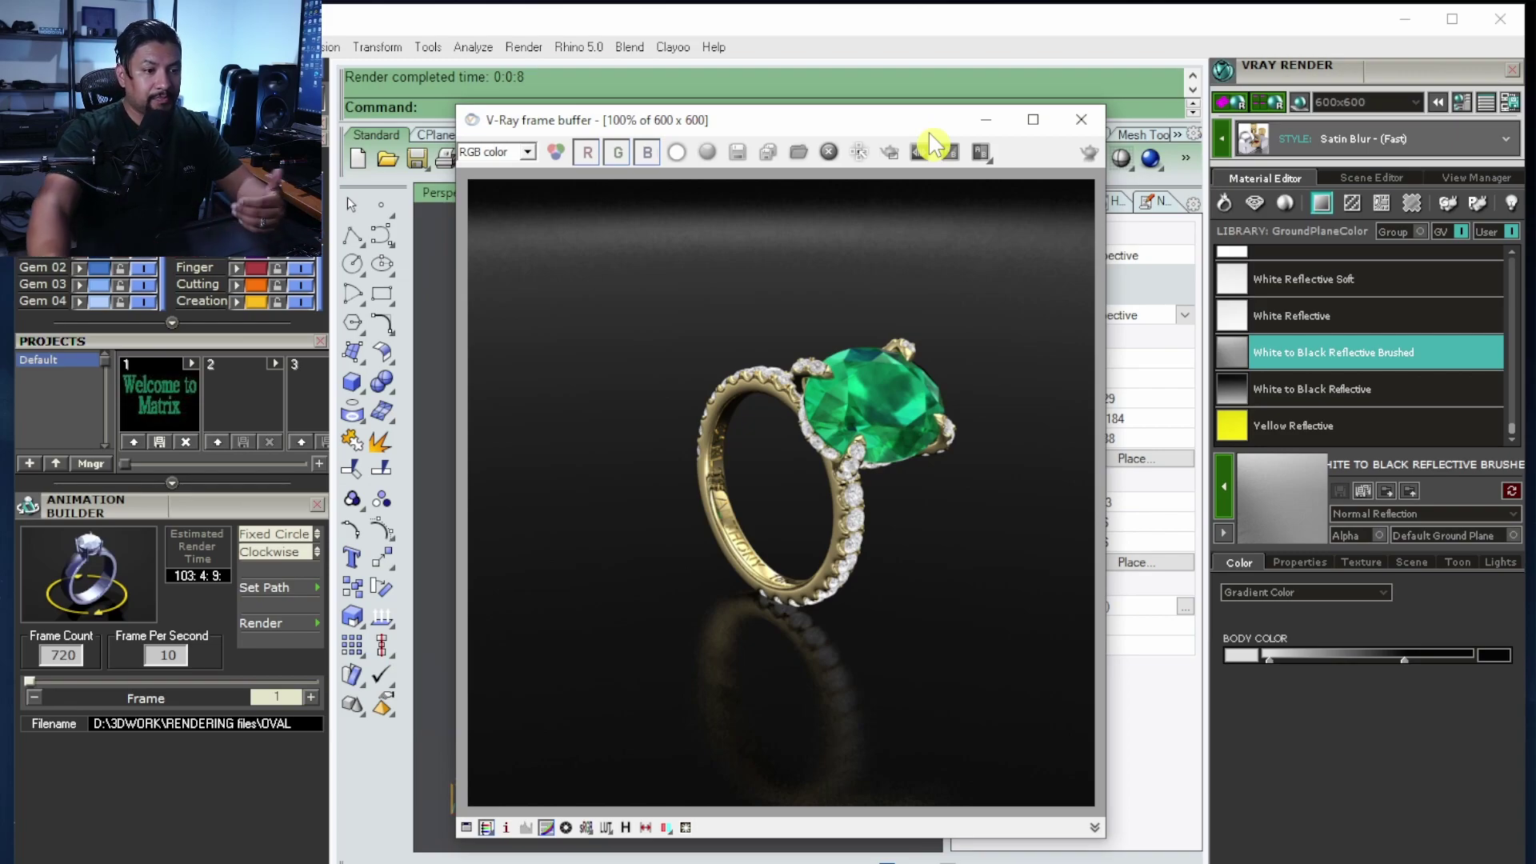
- Apply the White Matte ground plane material to the background surface behind the ring
drag(930, 132, 732, 105)
click(921, 413)
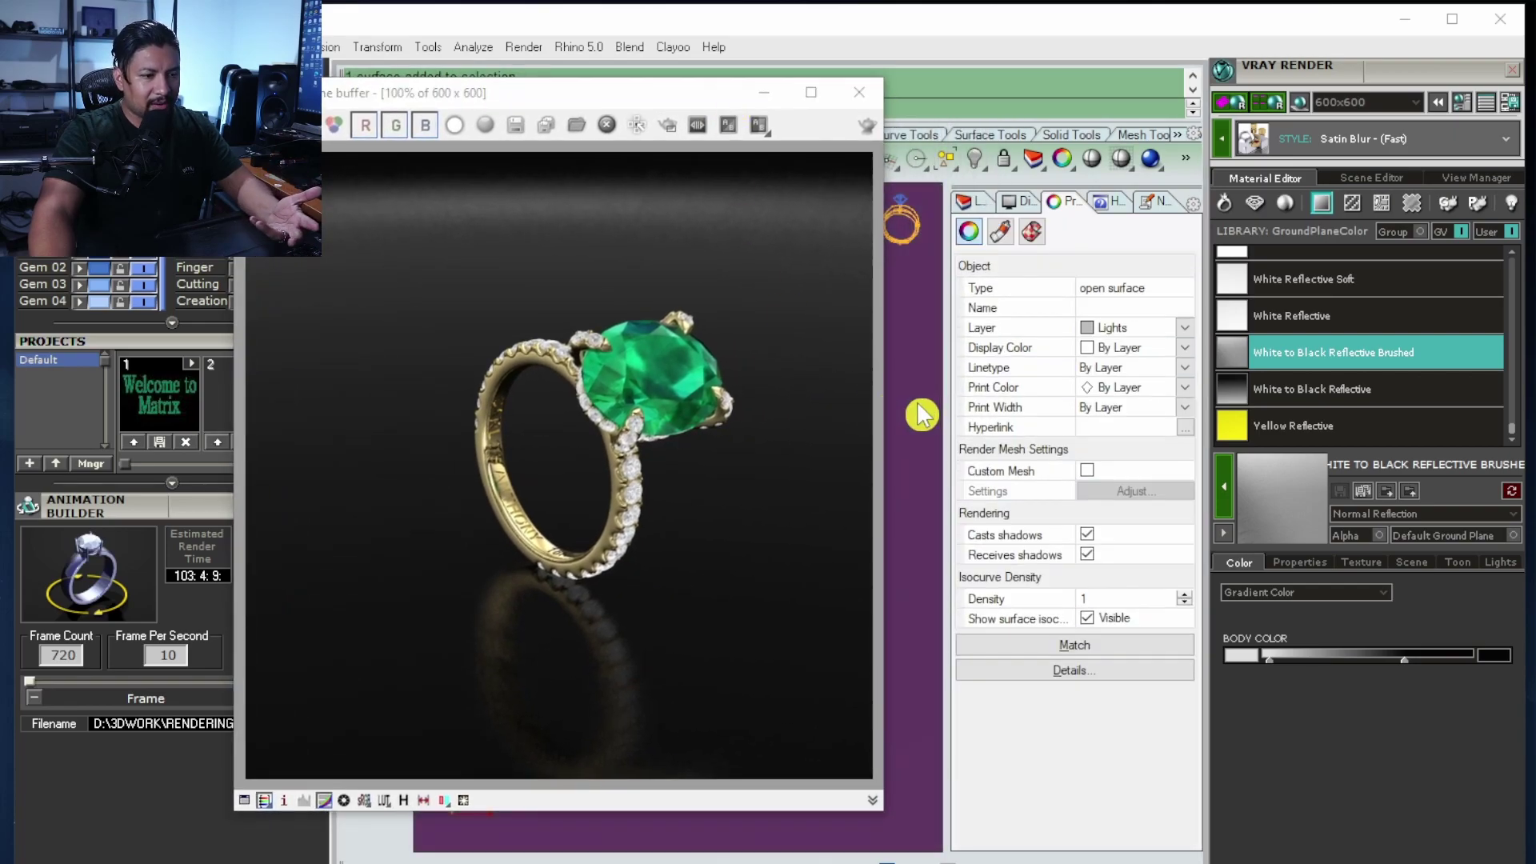
click(880, 94)
scroll(1300, 336, up, 2)
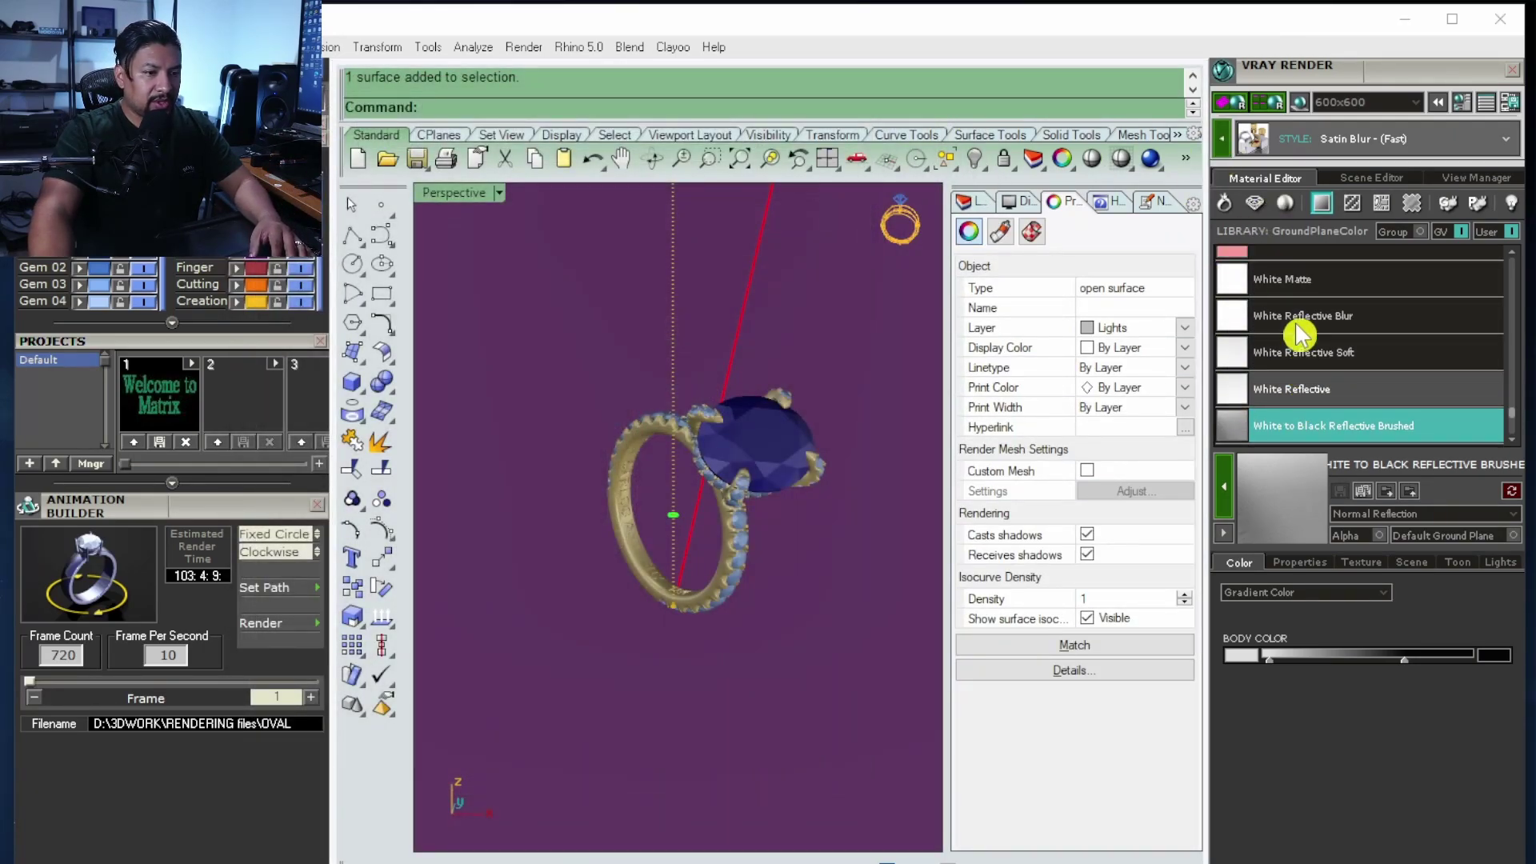
click(1236, 289)
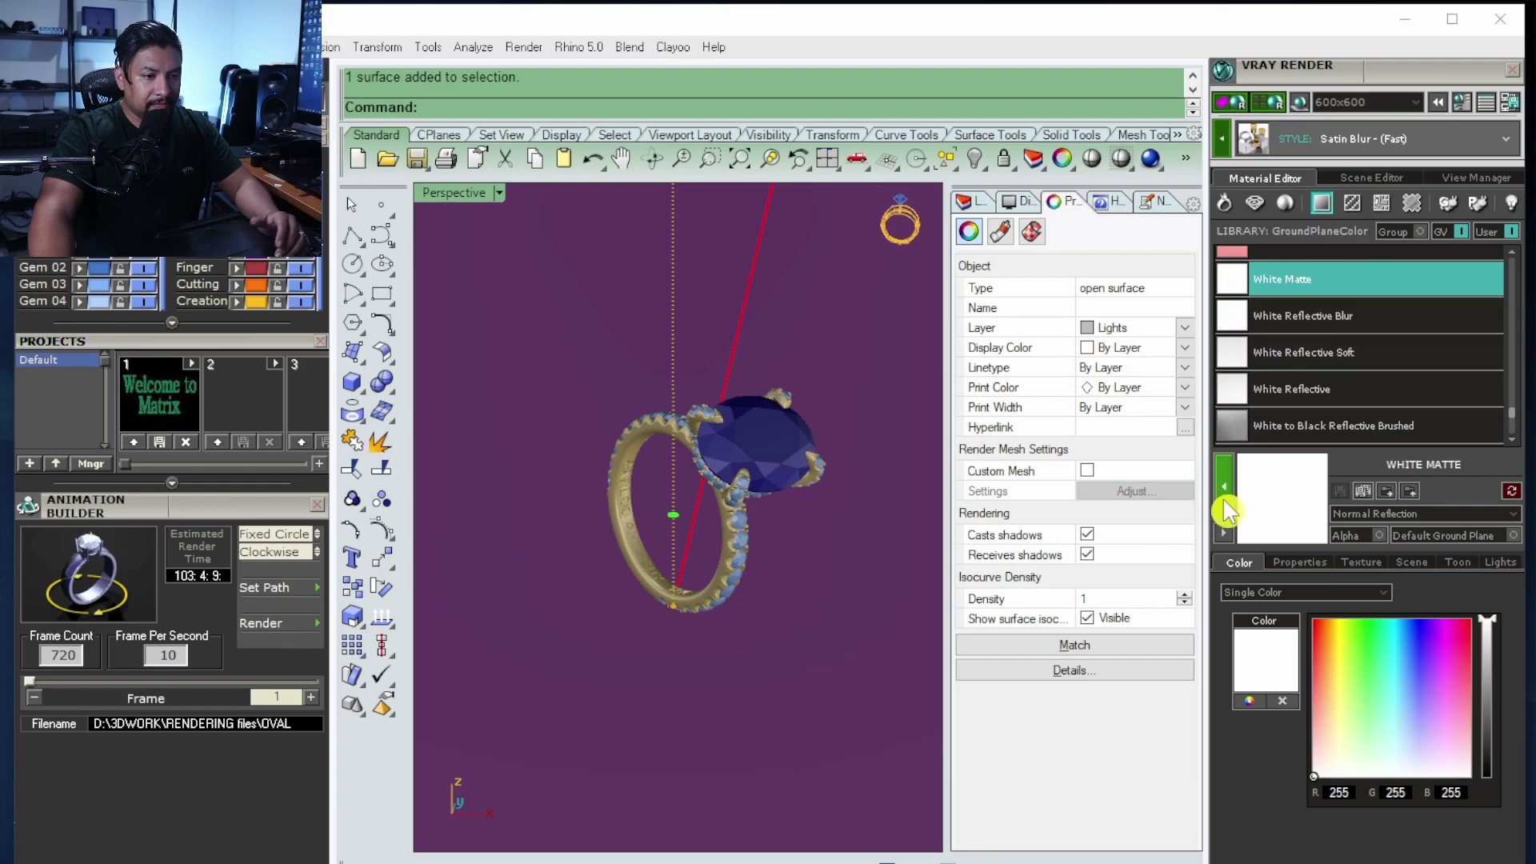
key(Escape)
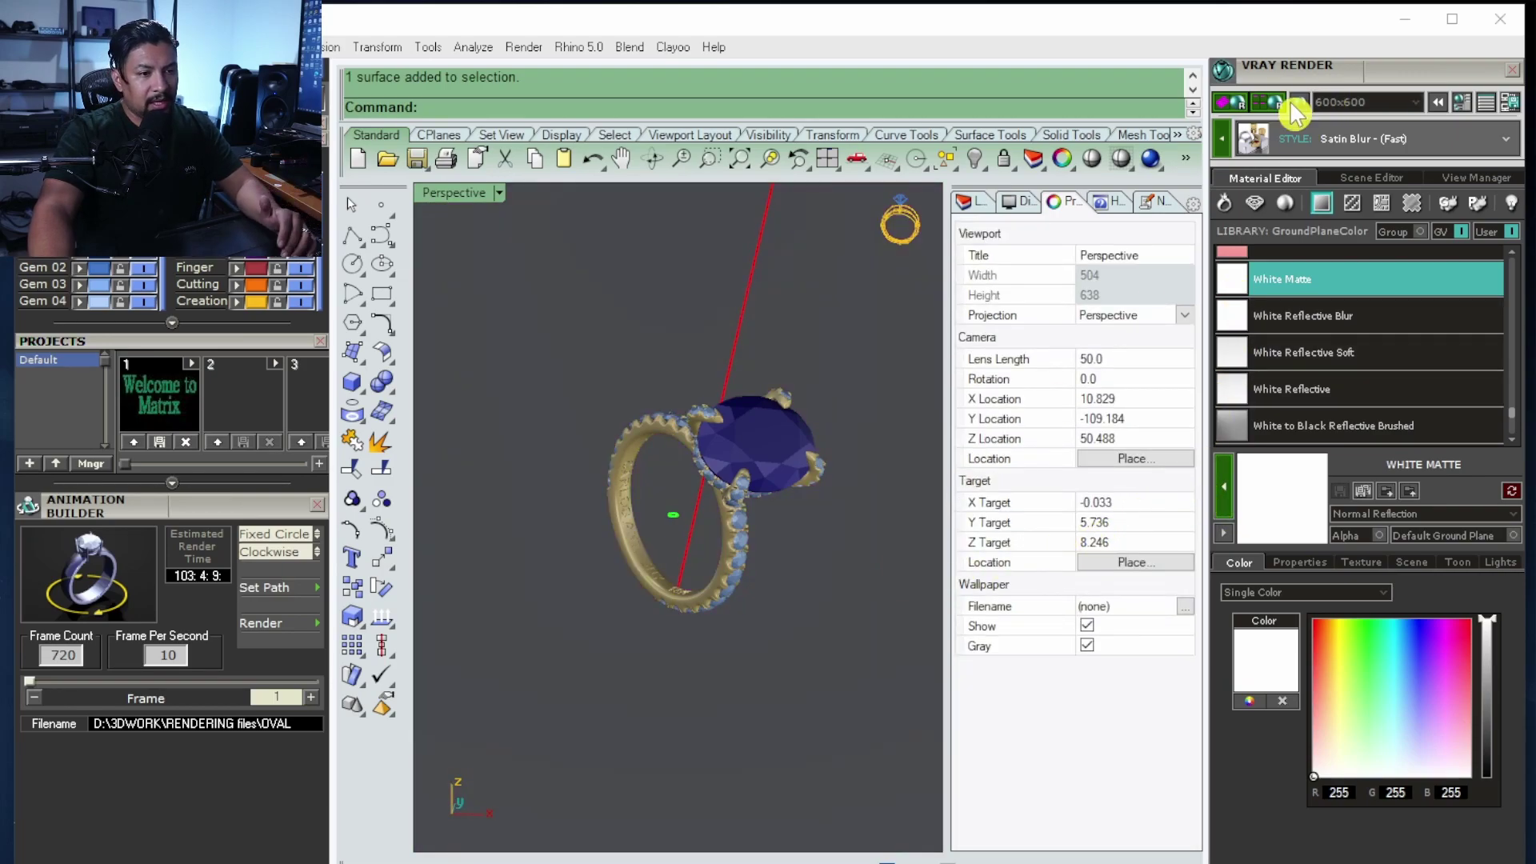
- Render the ring at 600x600 against the white matte background
click(1224, 104)
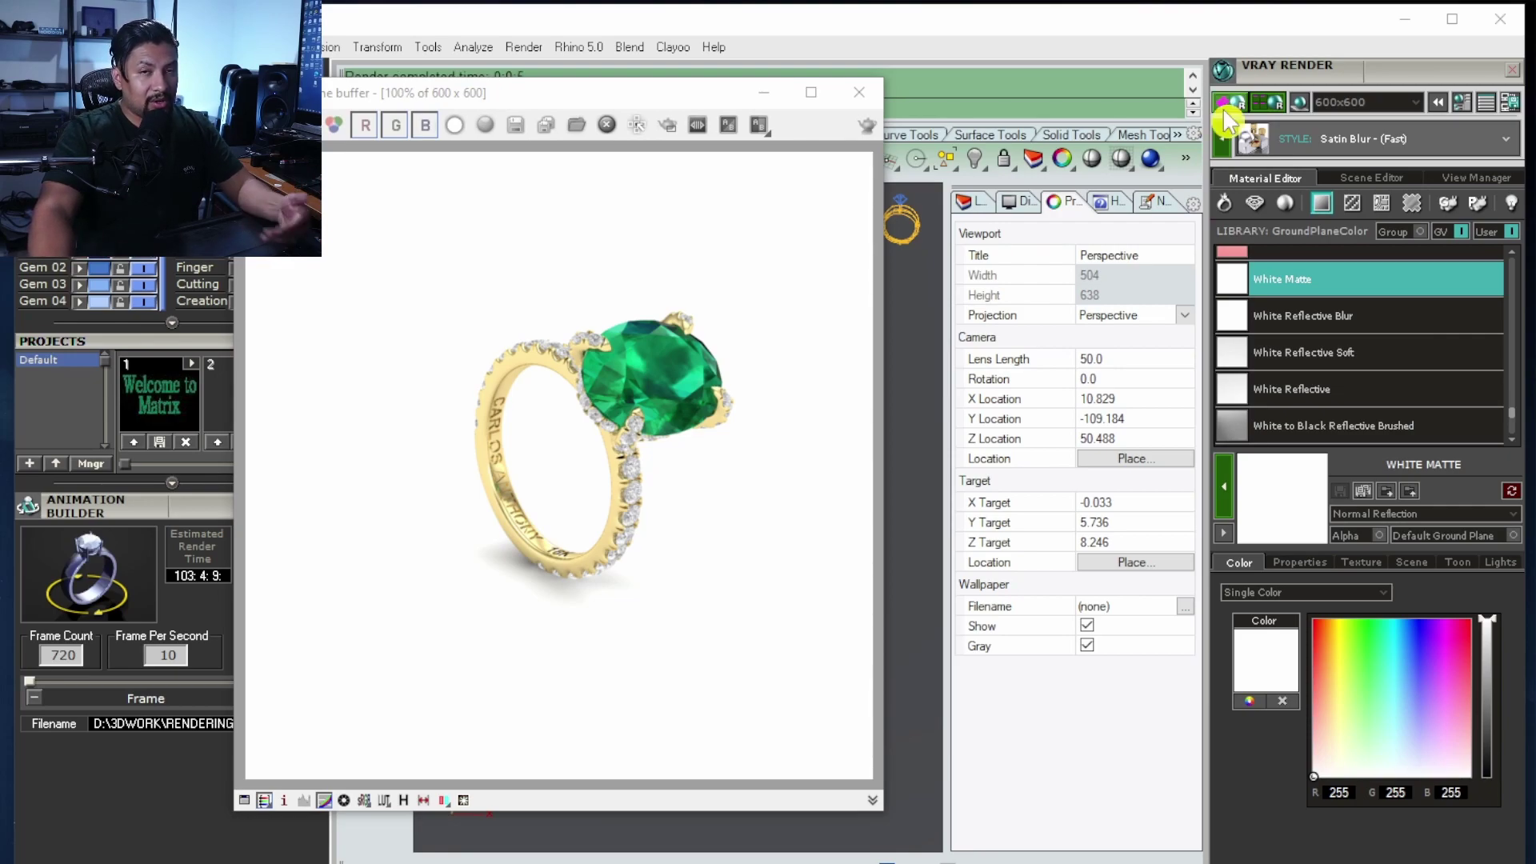
drag(731, 92, 890, 95)
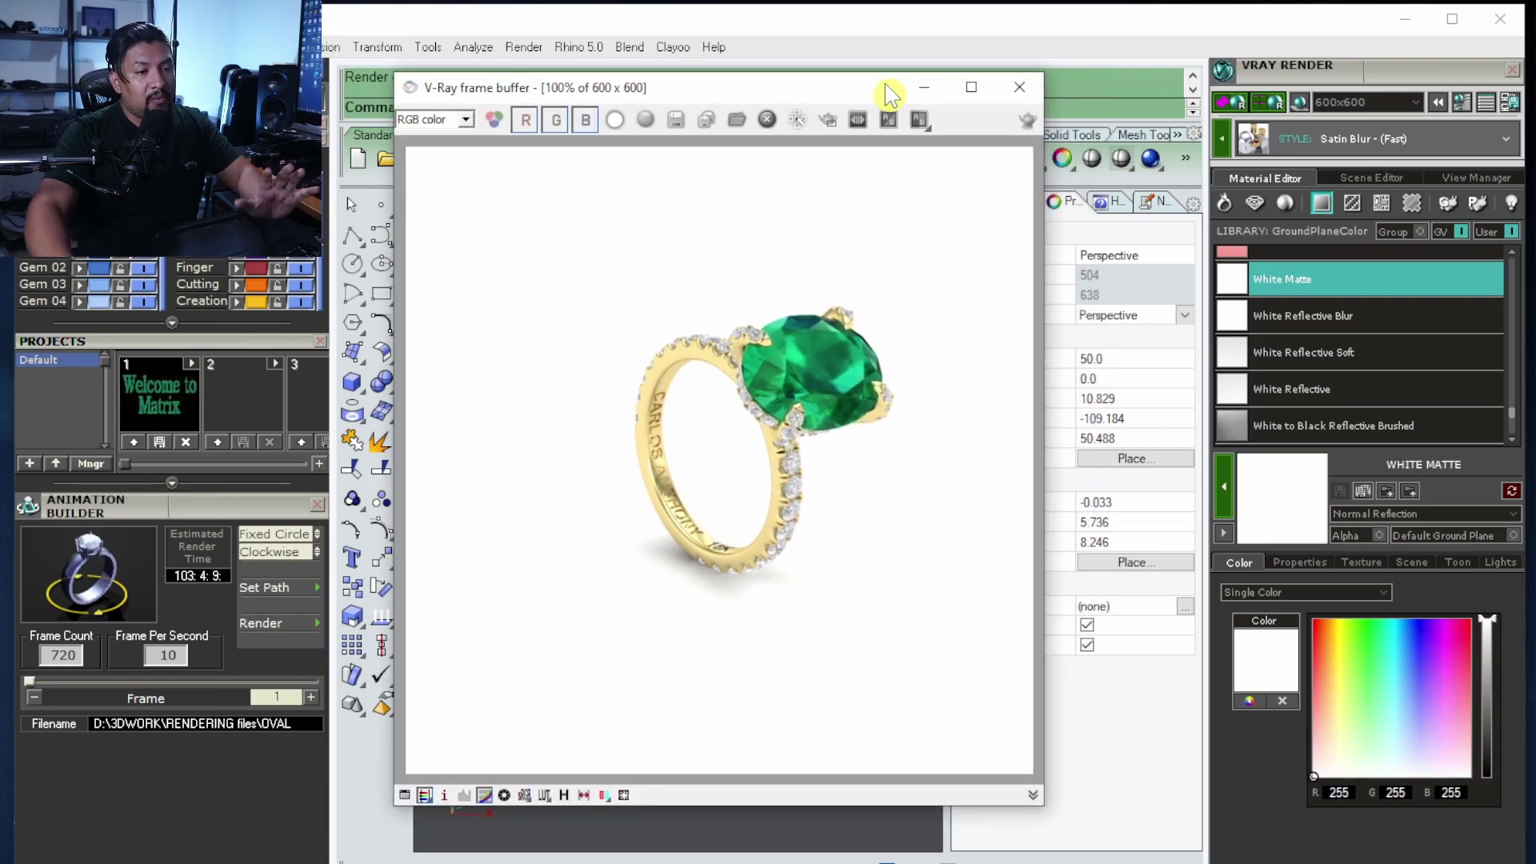
click(926, 87)
- Set the render resolution to 800x800 and render the ring on the white background
click(1415, 101)
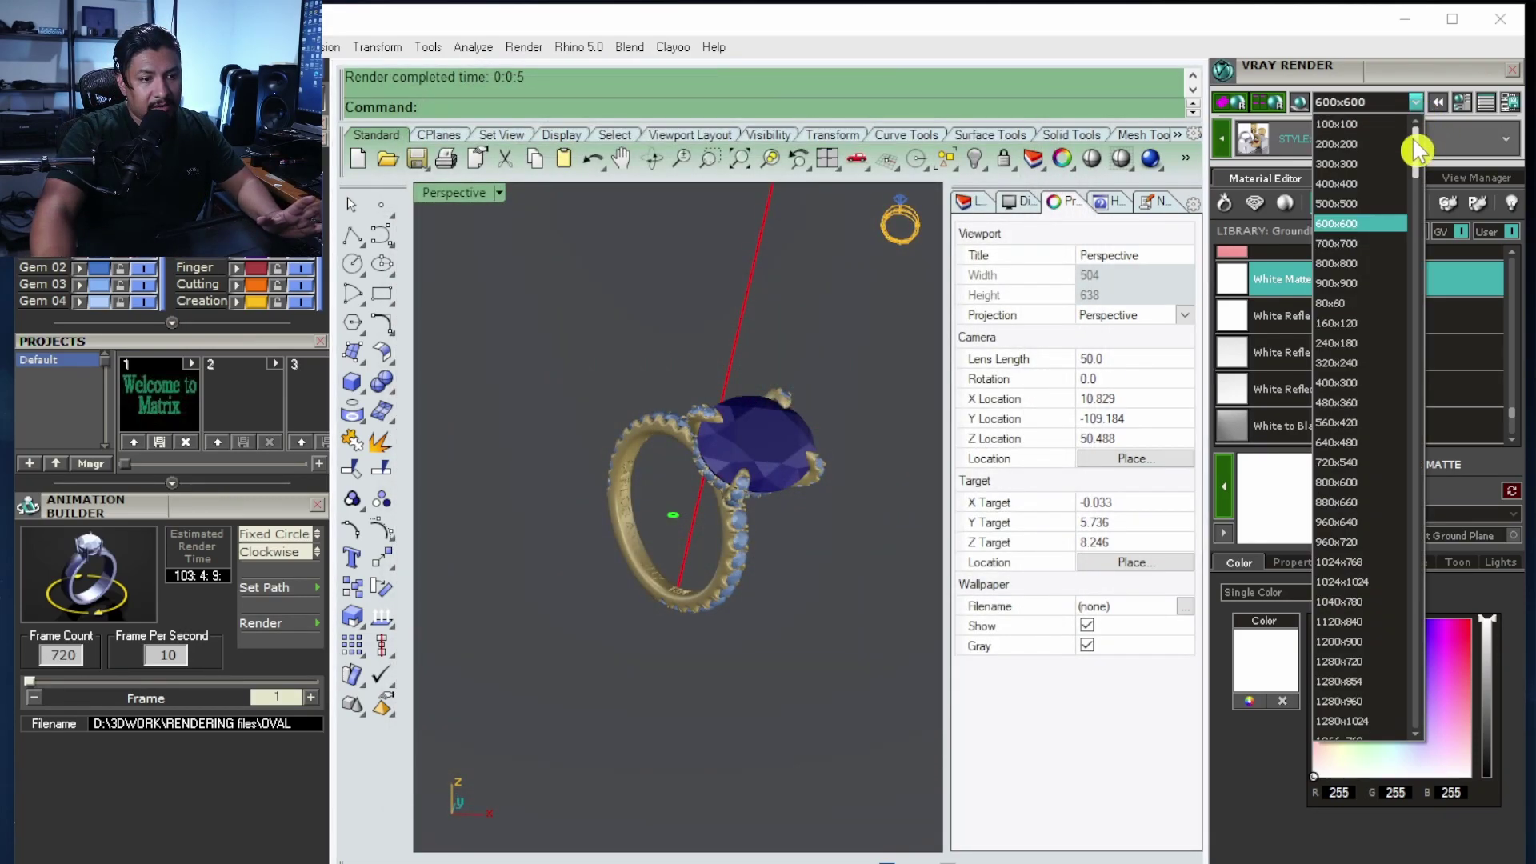
click(1363, 264)
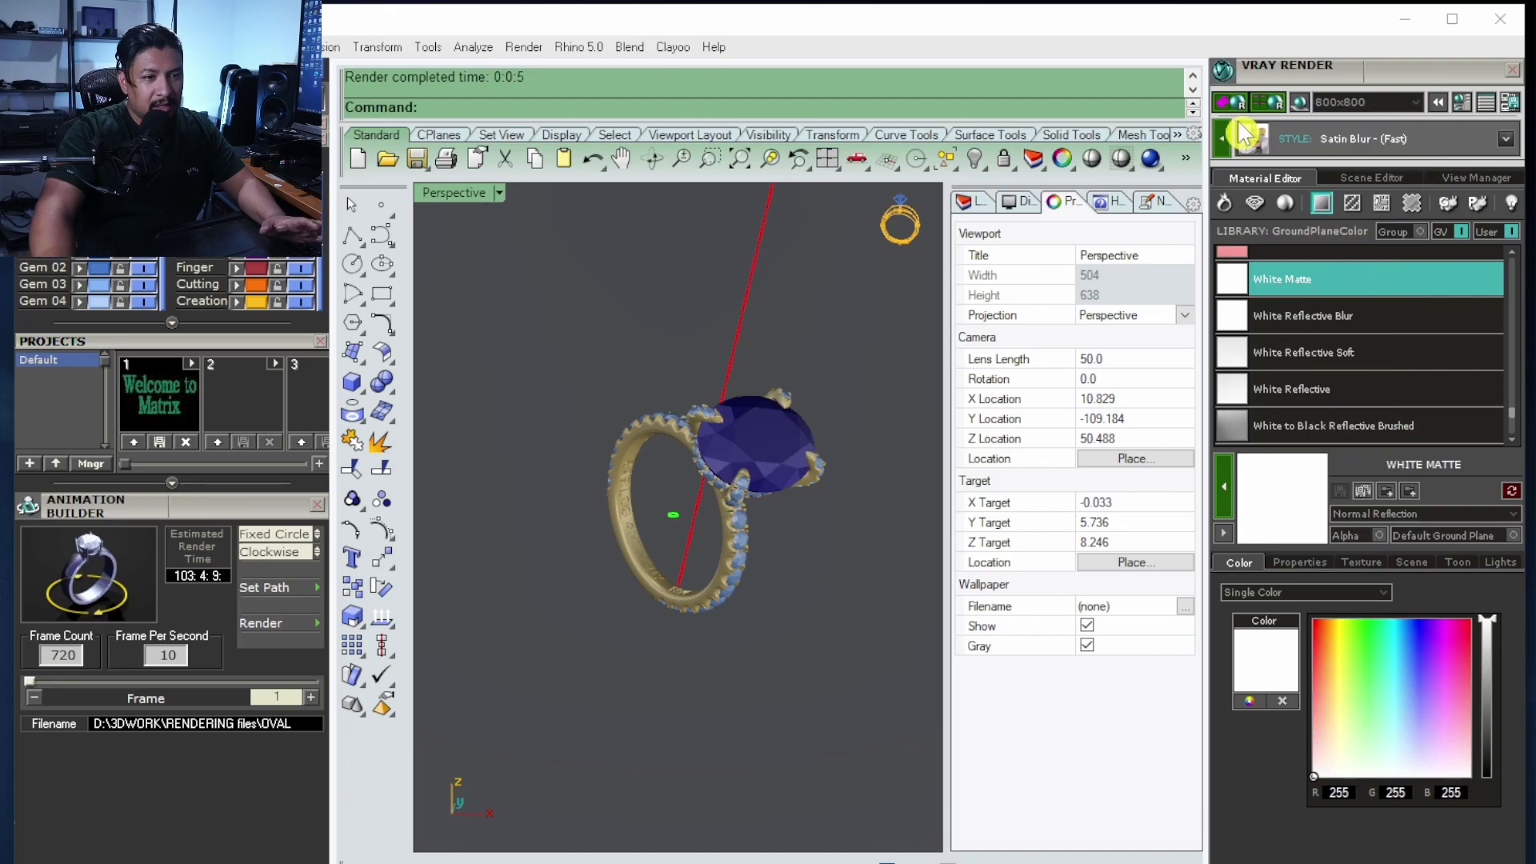
click(1224, 102)
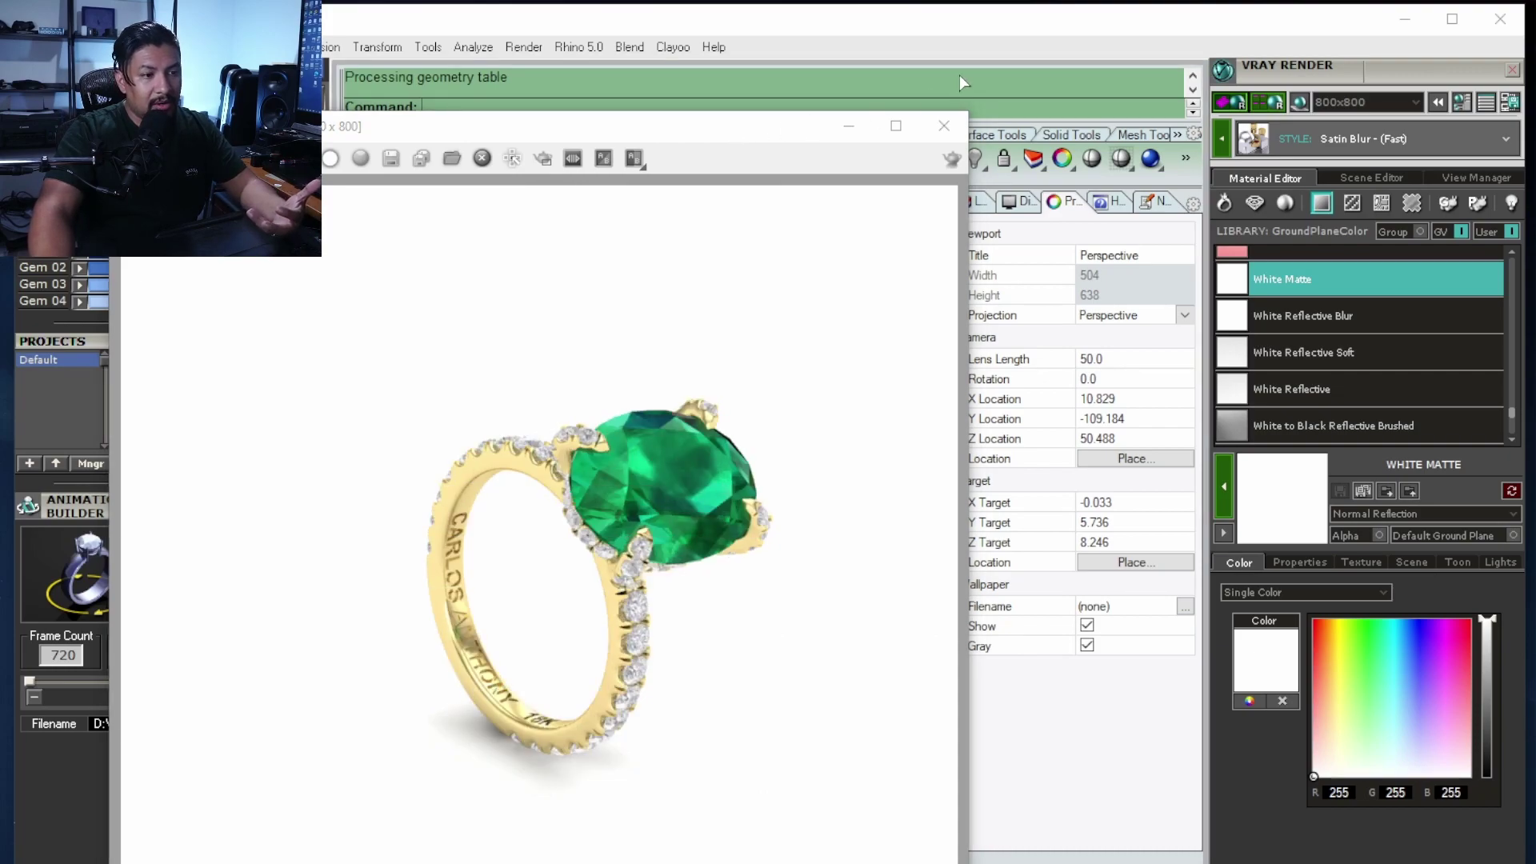
drag(761, 131, 986, 43)
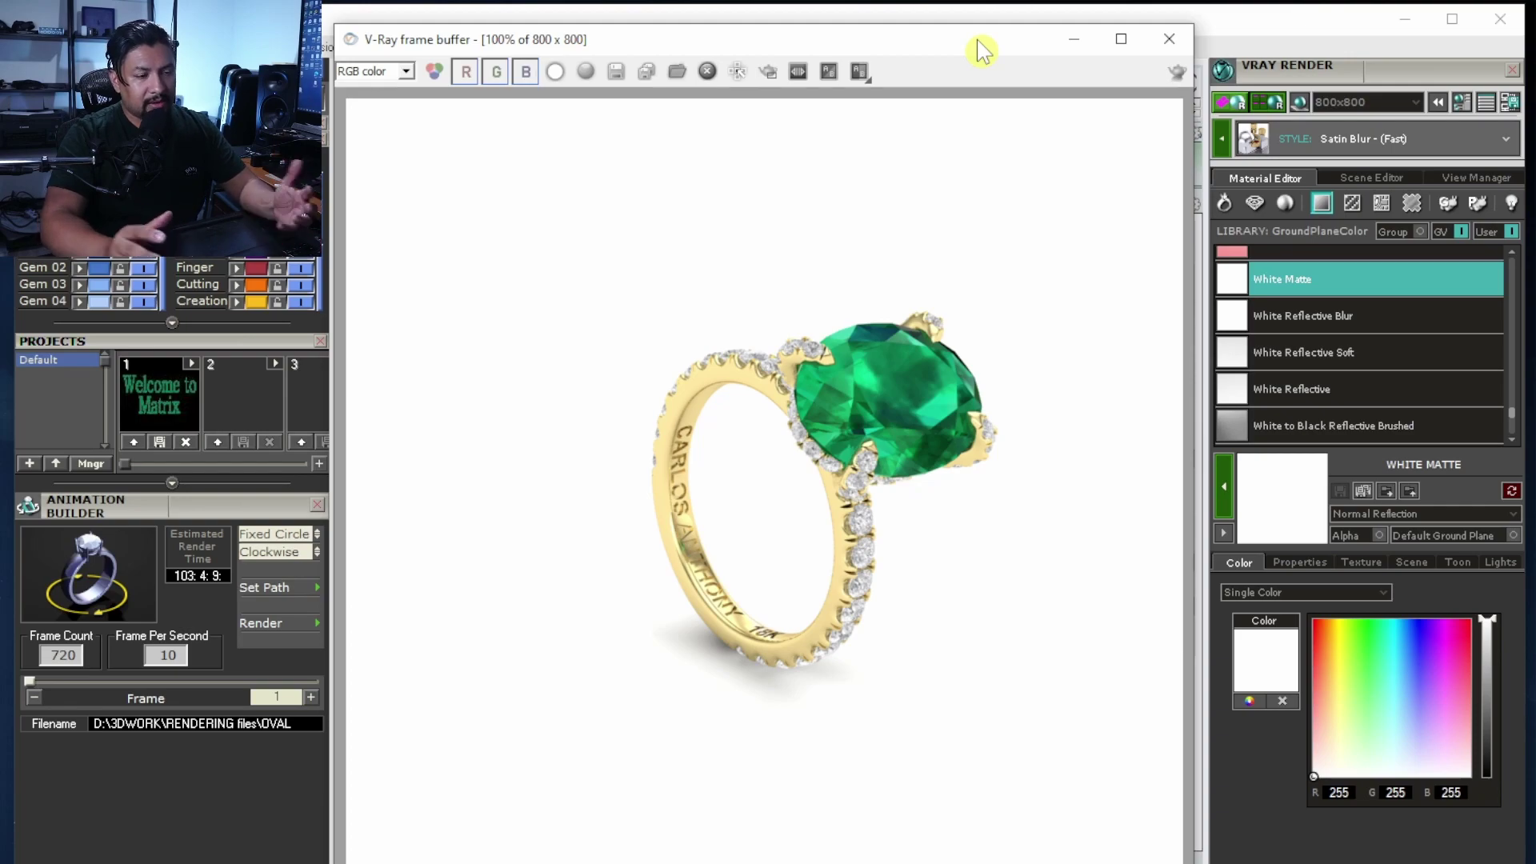
click(1168, 39)
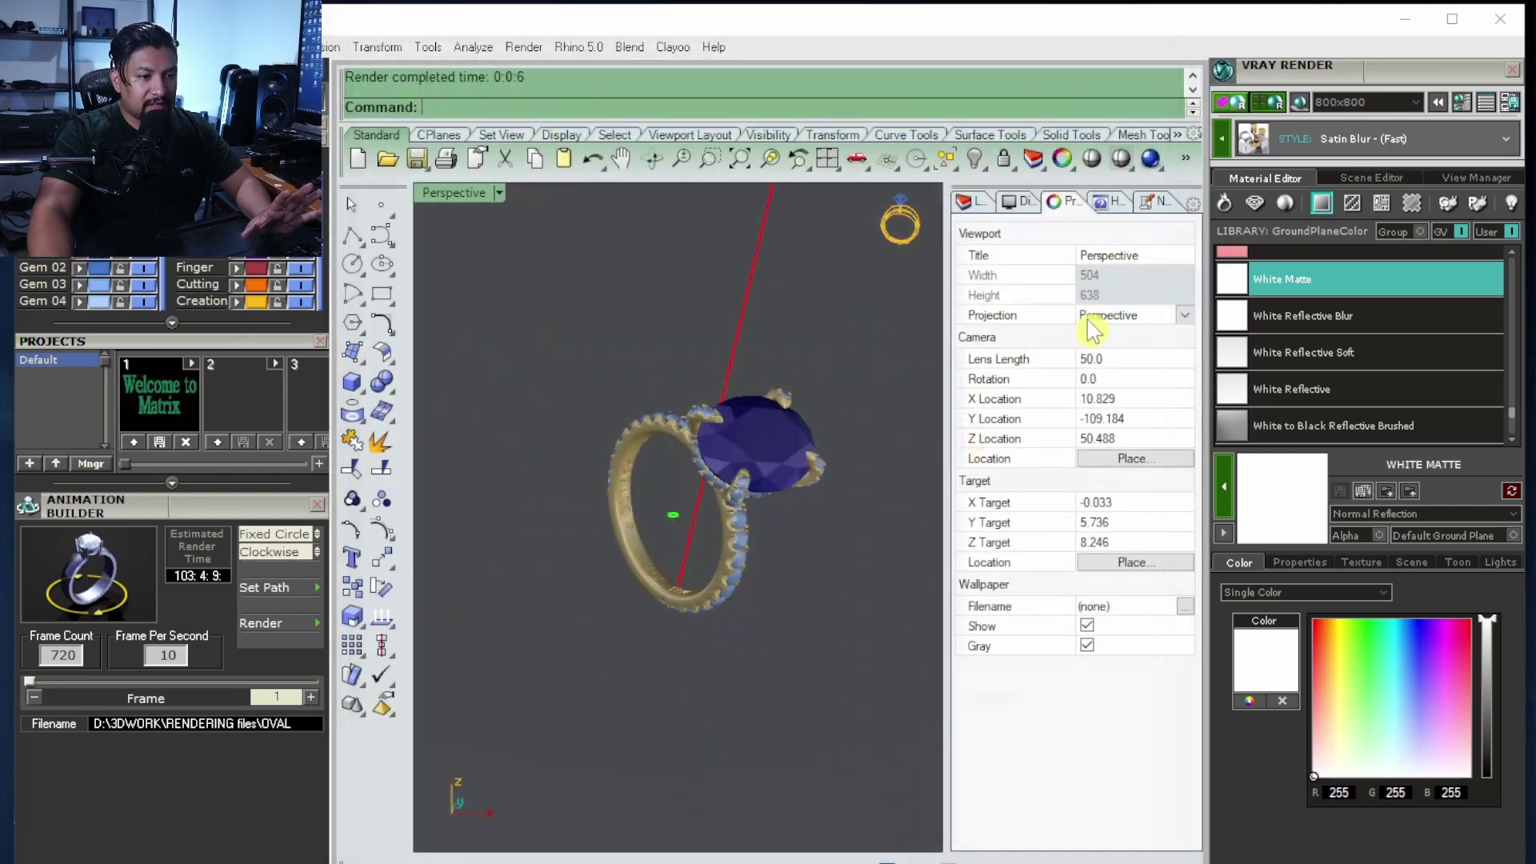
- Apply the White to Black Reflective Brushed material to the background surface and render the ring at 800x800
click(908, 416)
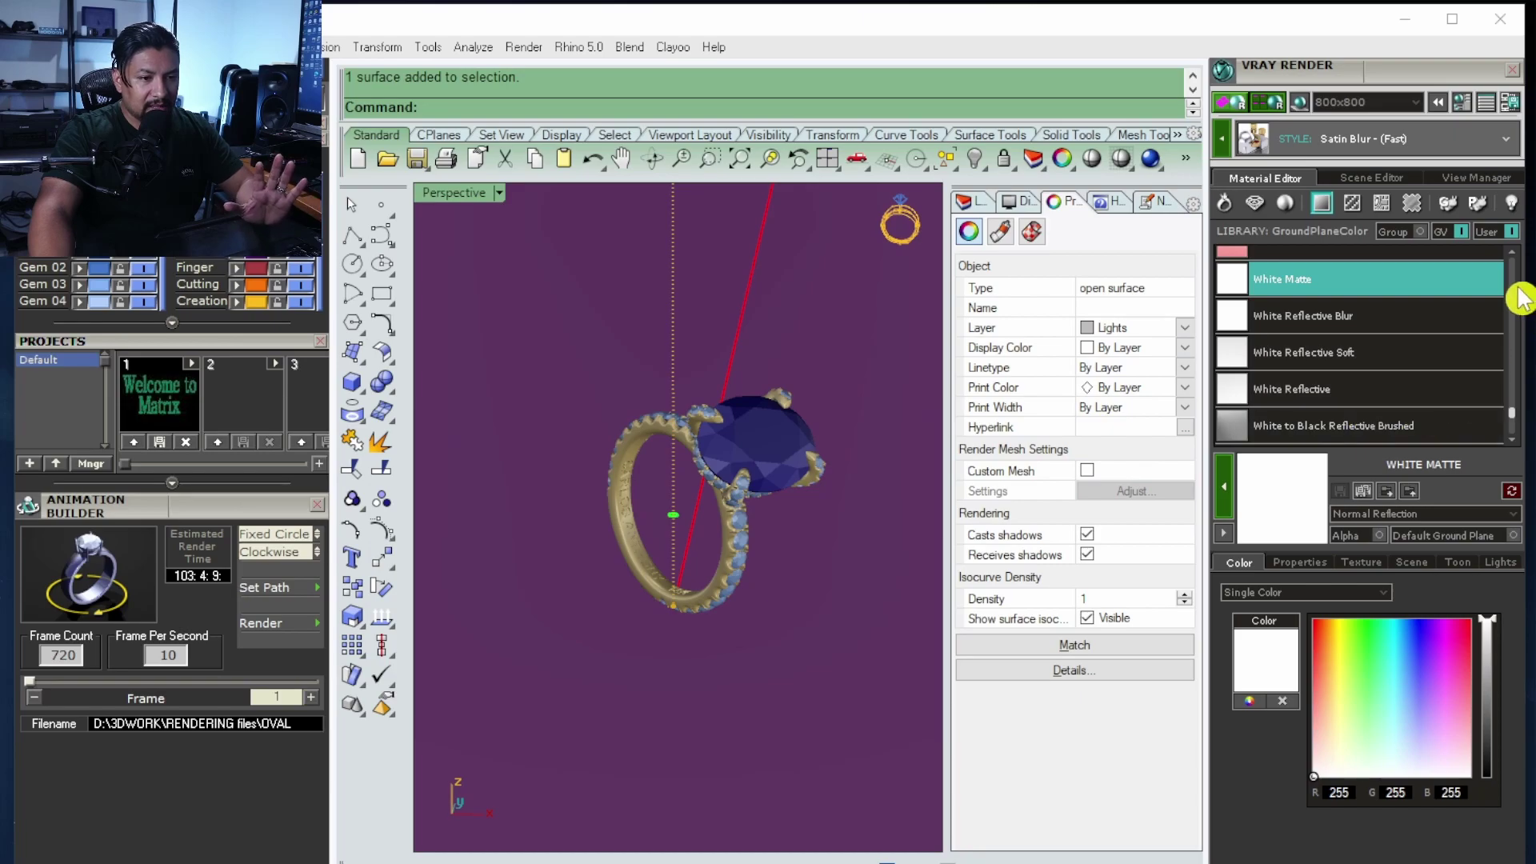
scroll(1514, 412, down, 1)
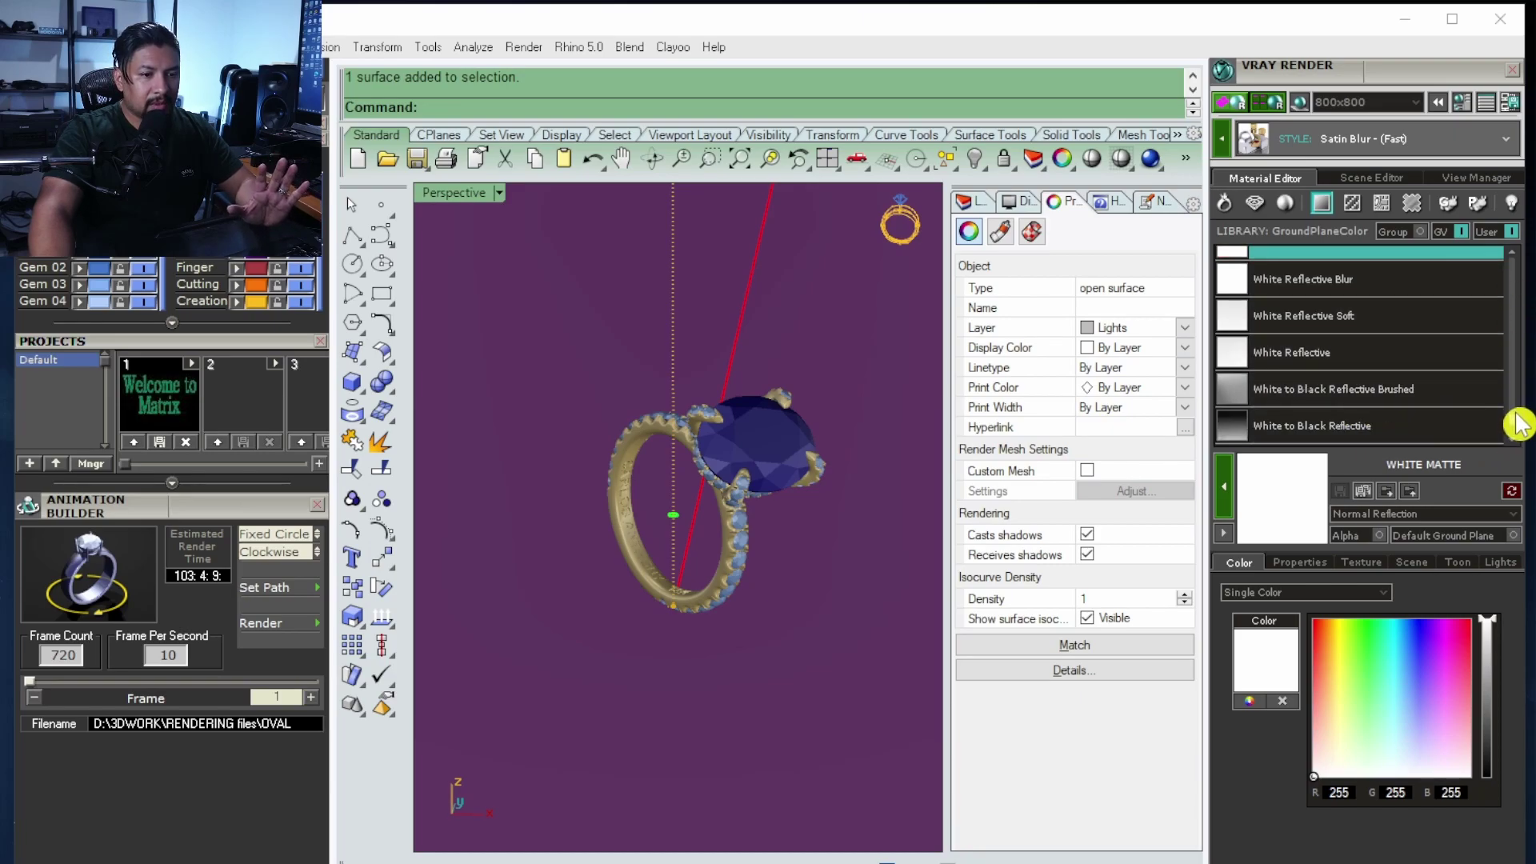
scroll(1296, 424, down, 1)
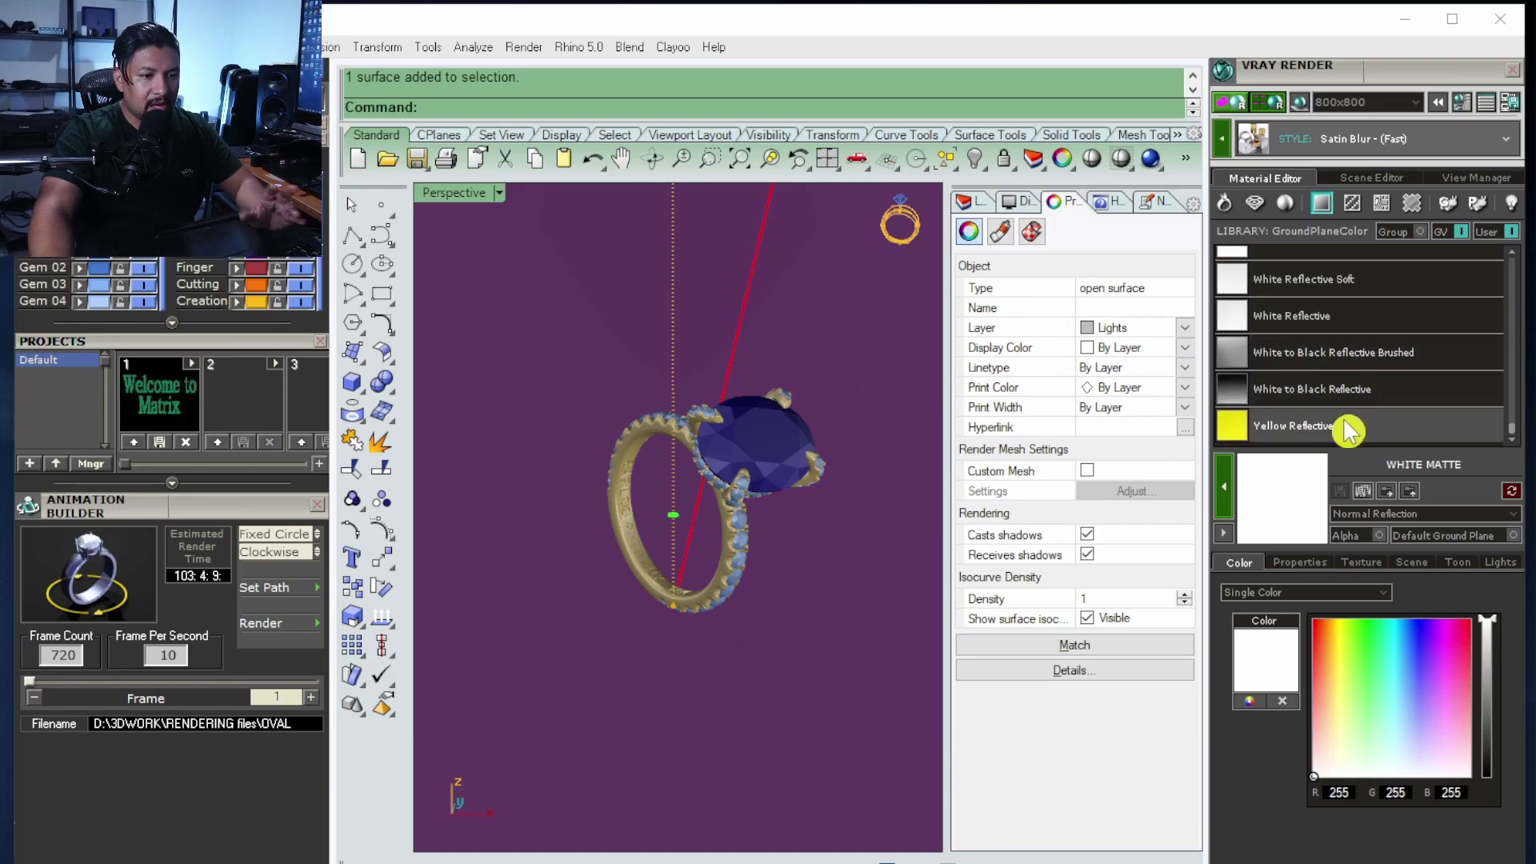
click(1230, 359)
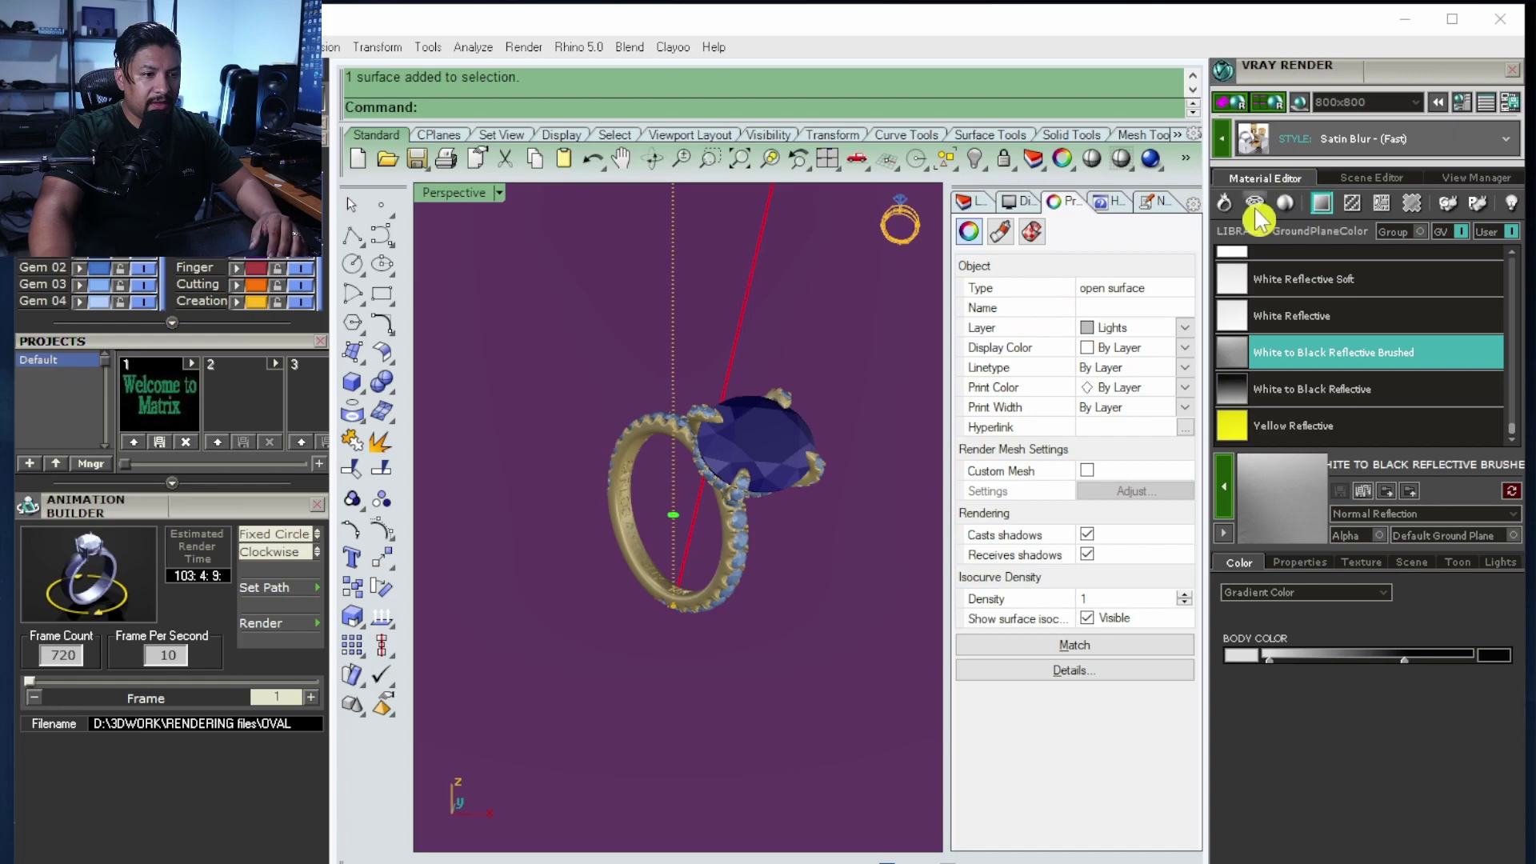
key(Delete)
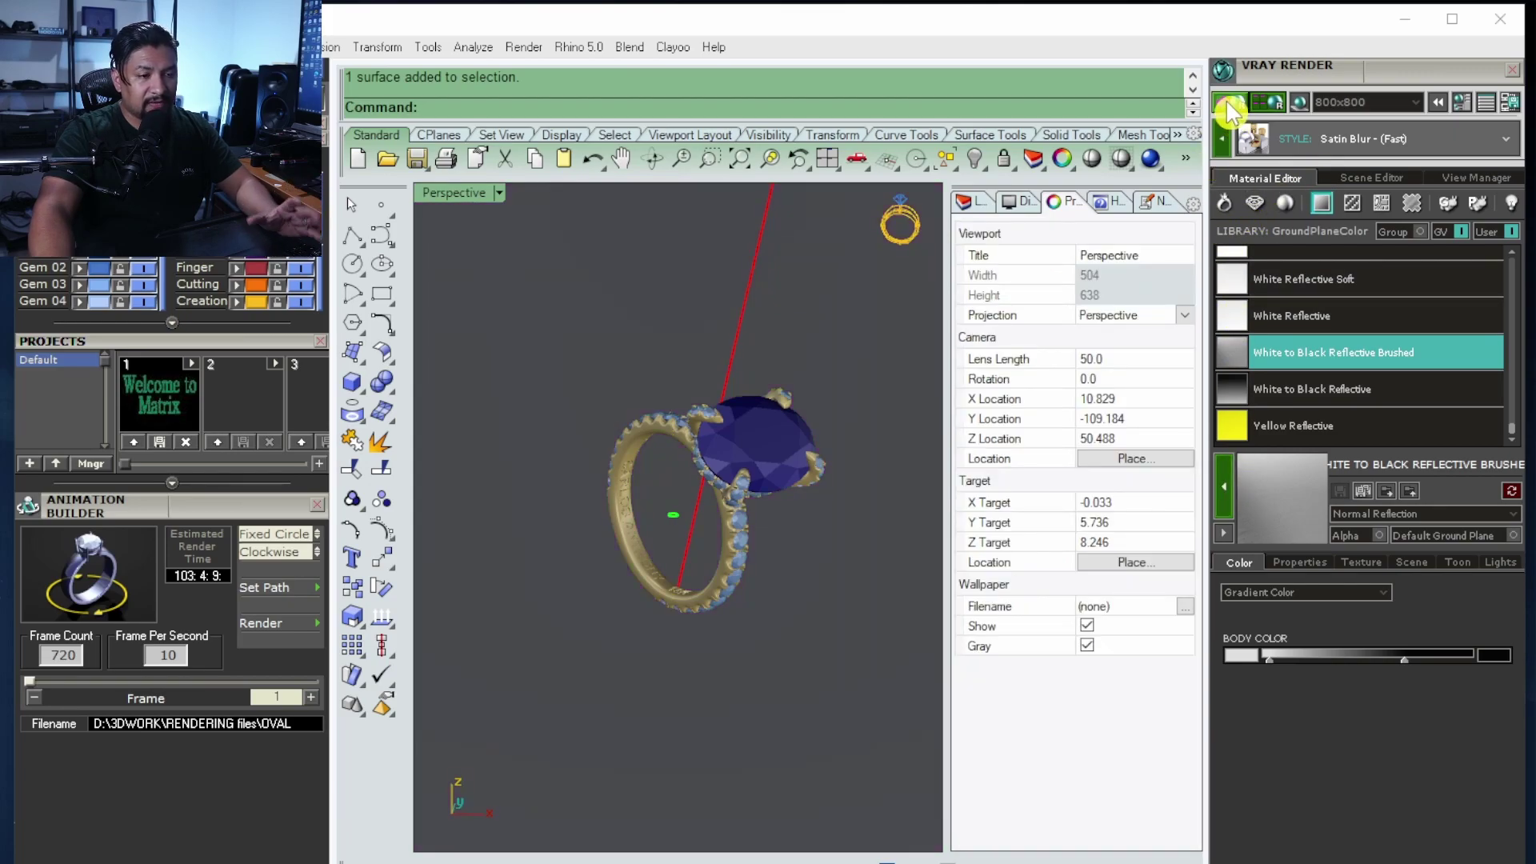
click(1229, 104)
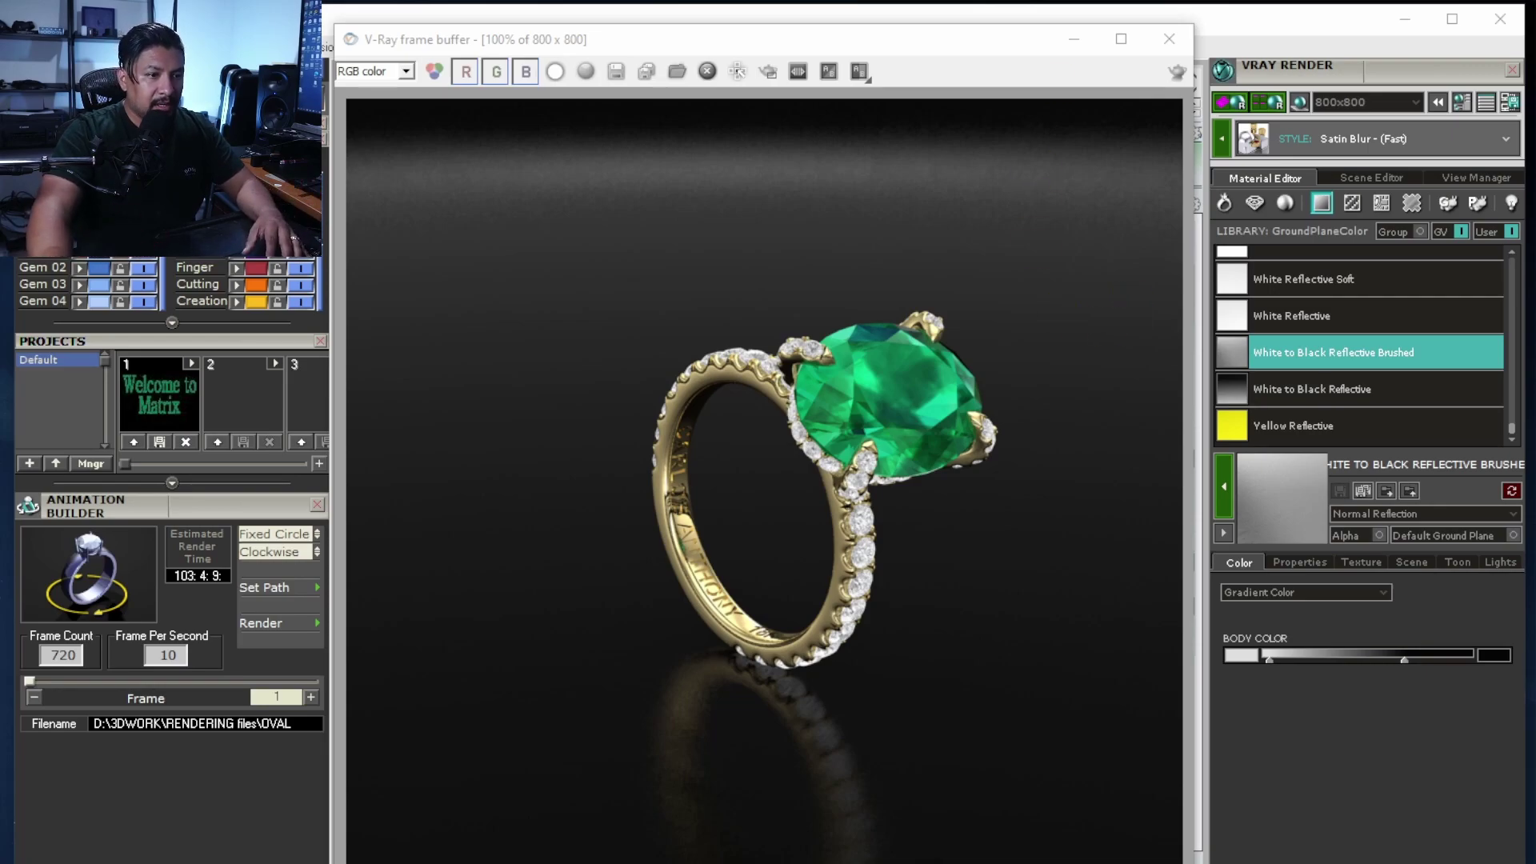
click(1168, 46)
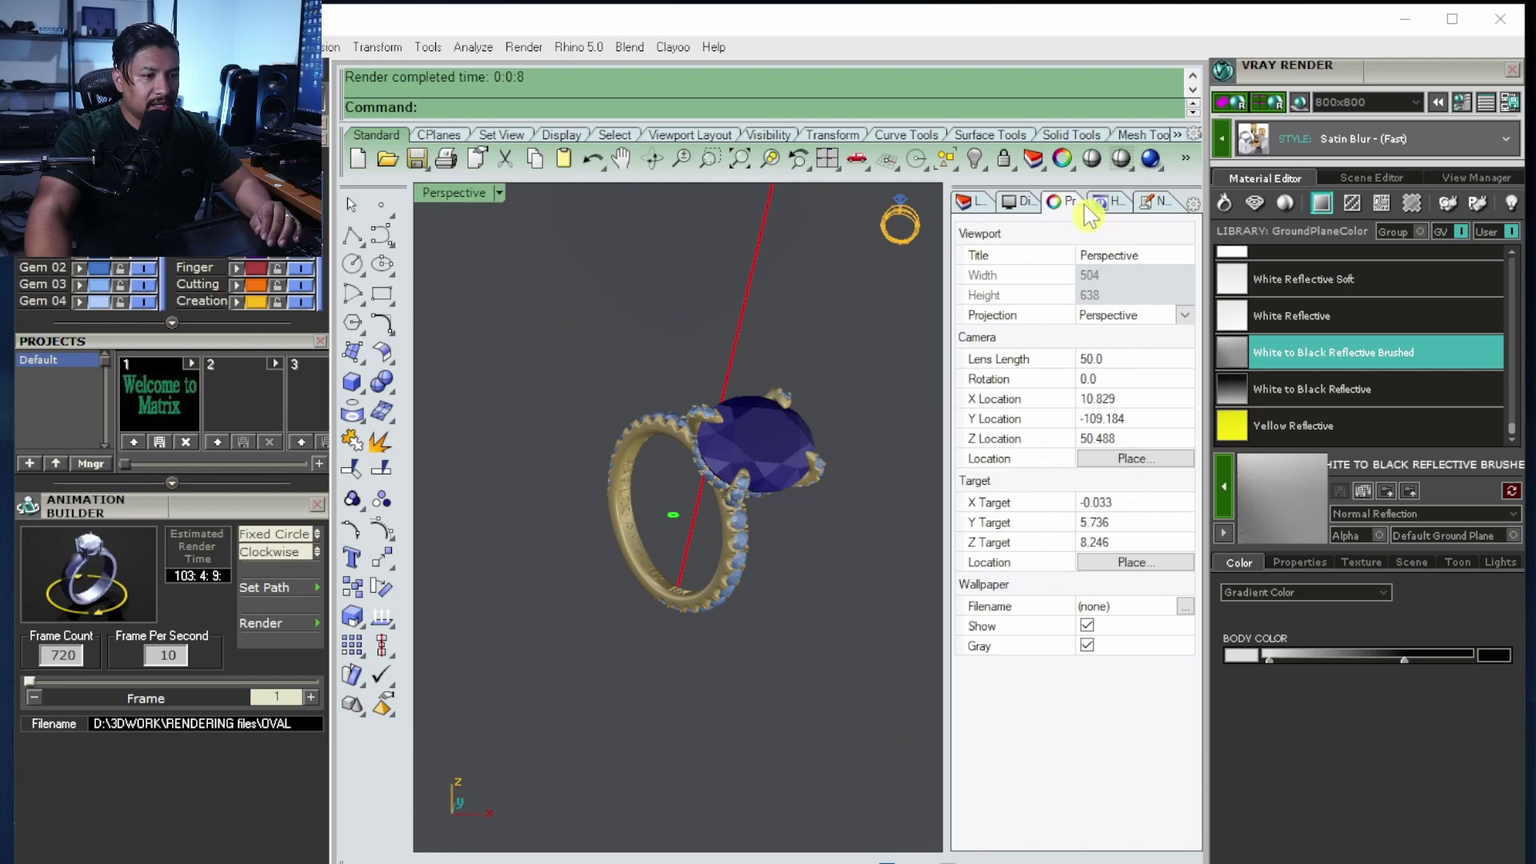
- Hide the Lights layer and User Layer 01
click(969, 202)
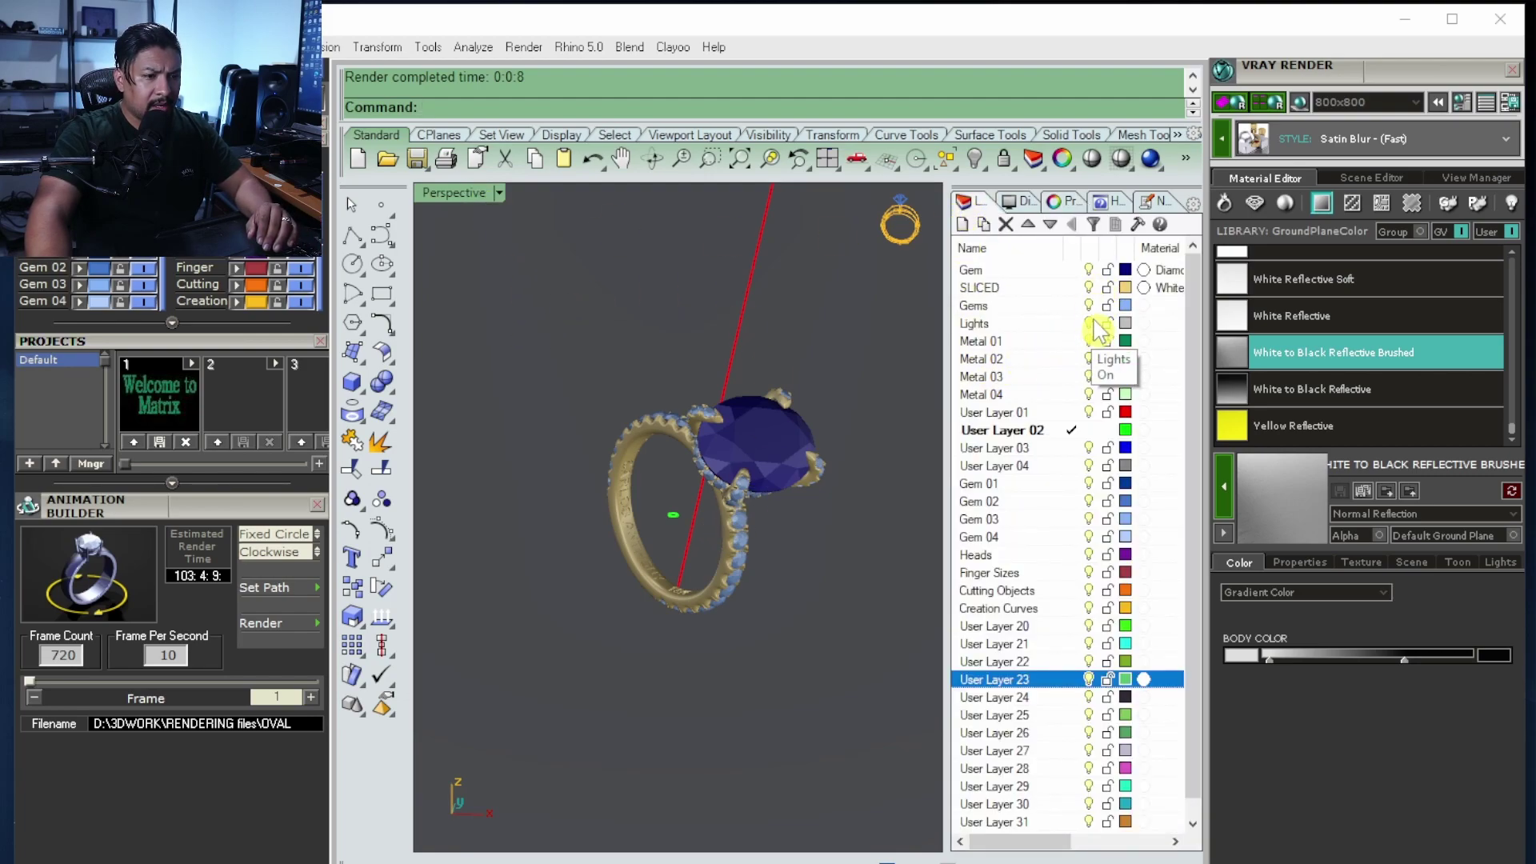
click(1090, 323)
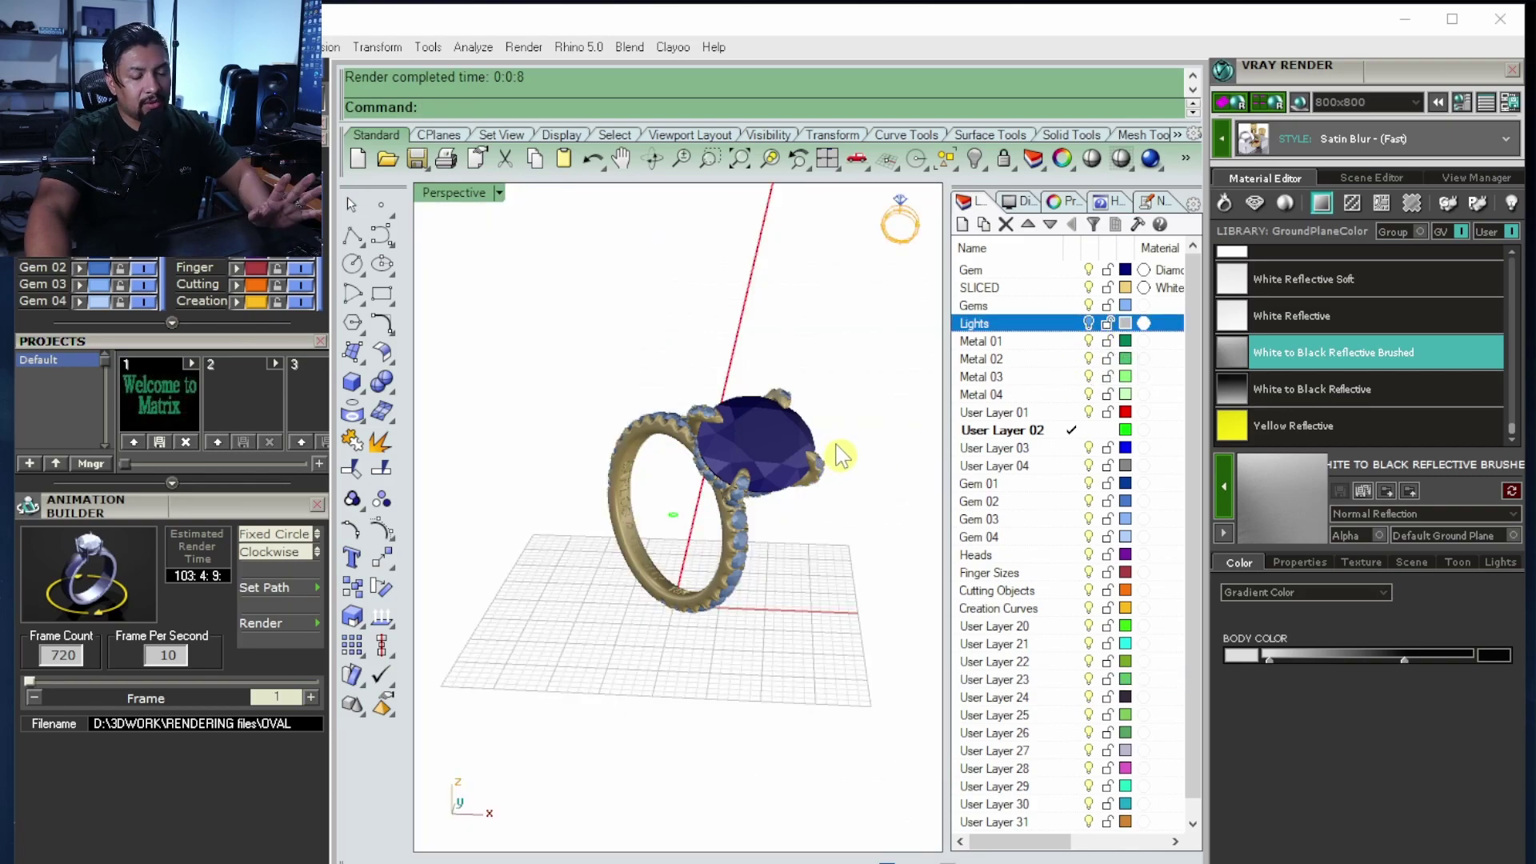
click(1081, 412)
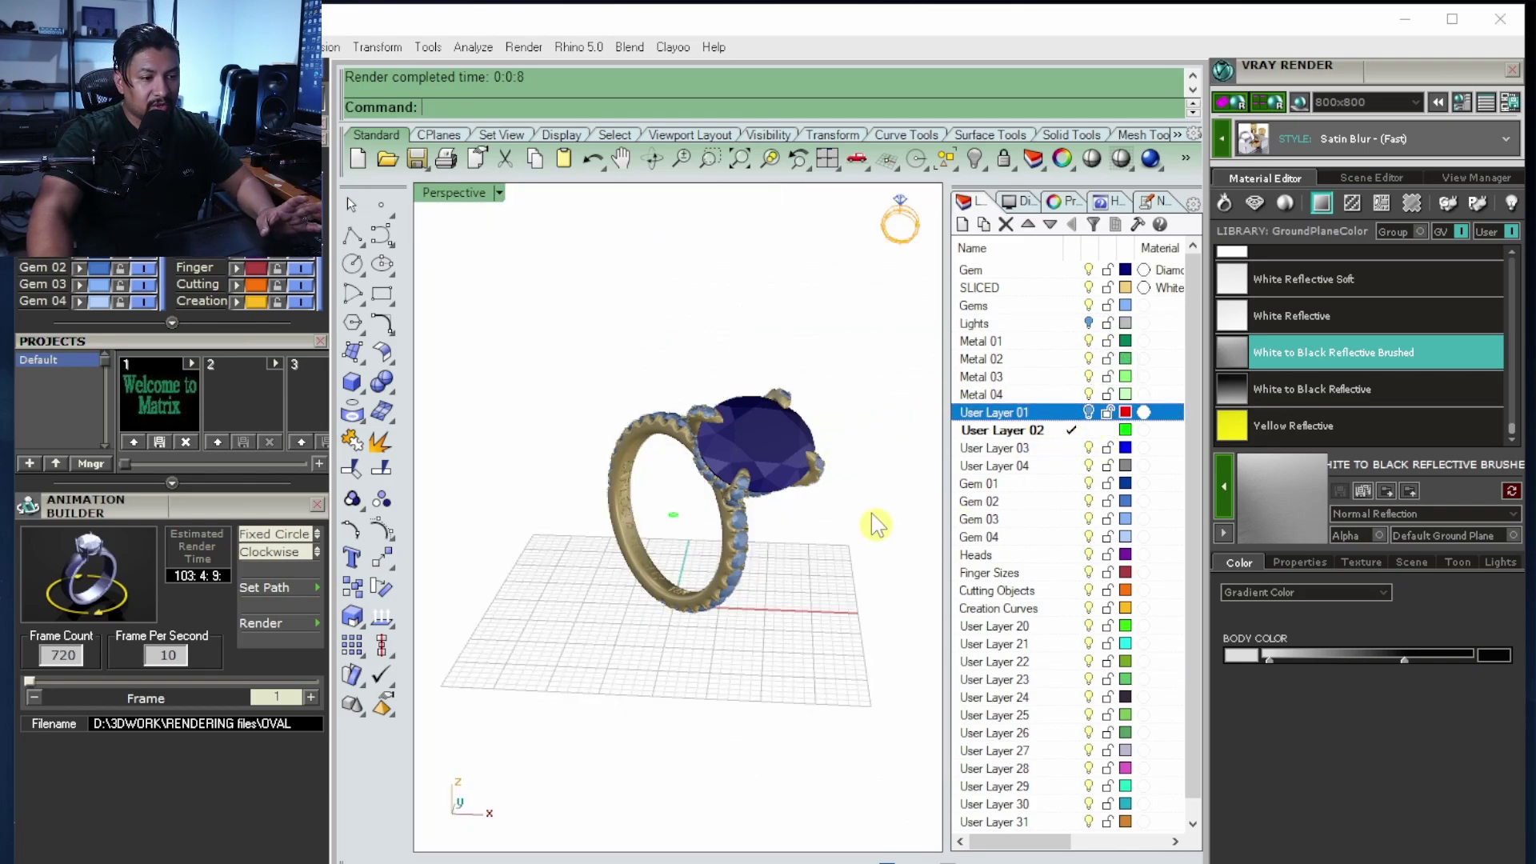
- Identify the two path curves by selecting the large circle around the ring in the Top view and the small circle at its centre in the Right view
double_click(450, 204)
double_click(444, 196)
scroll(621, 408, down, 6)
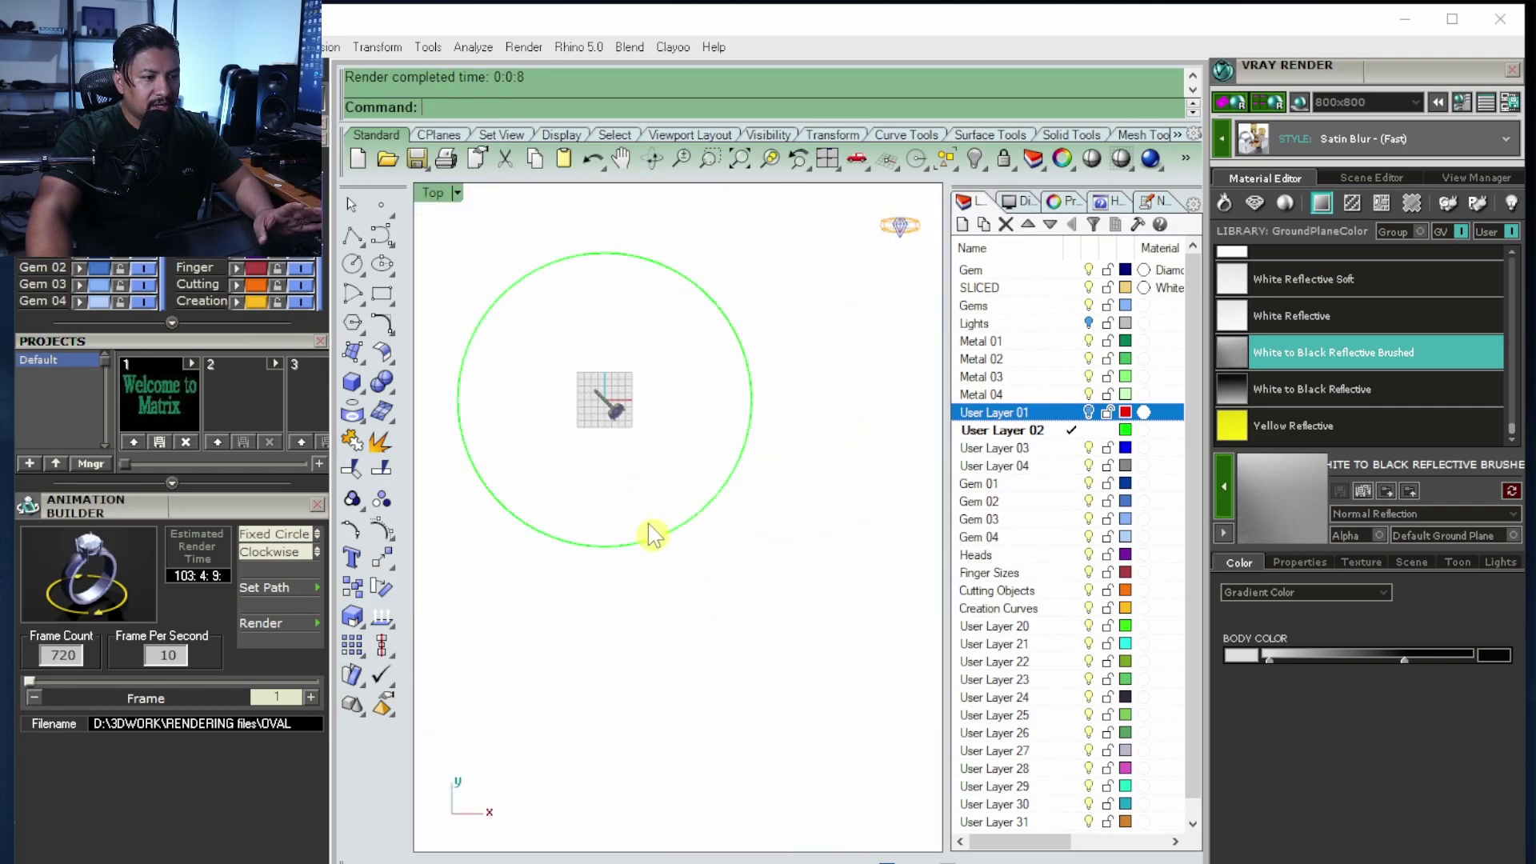
click(632, 544)
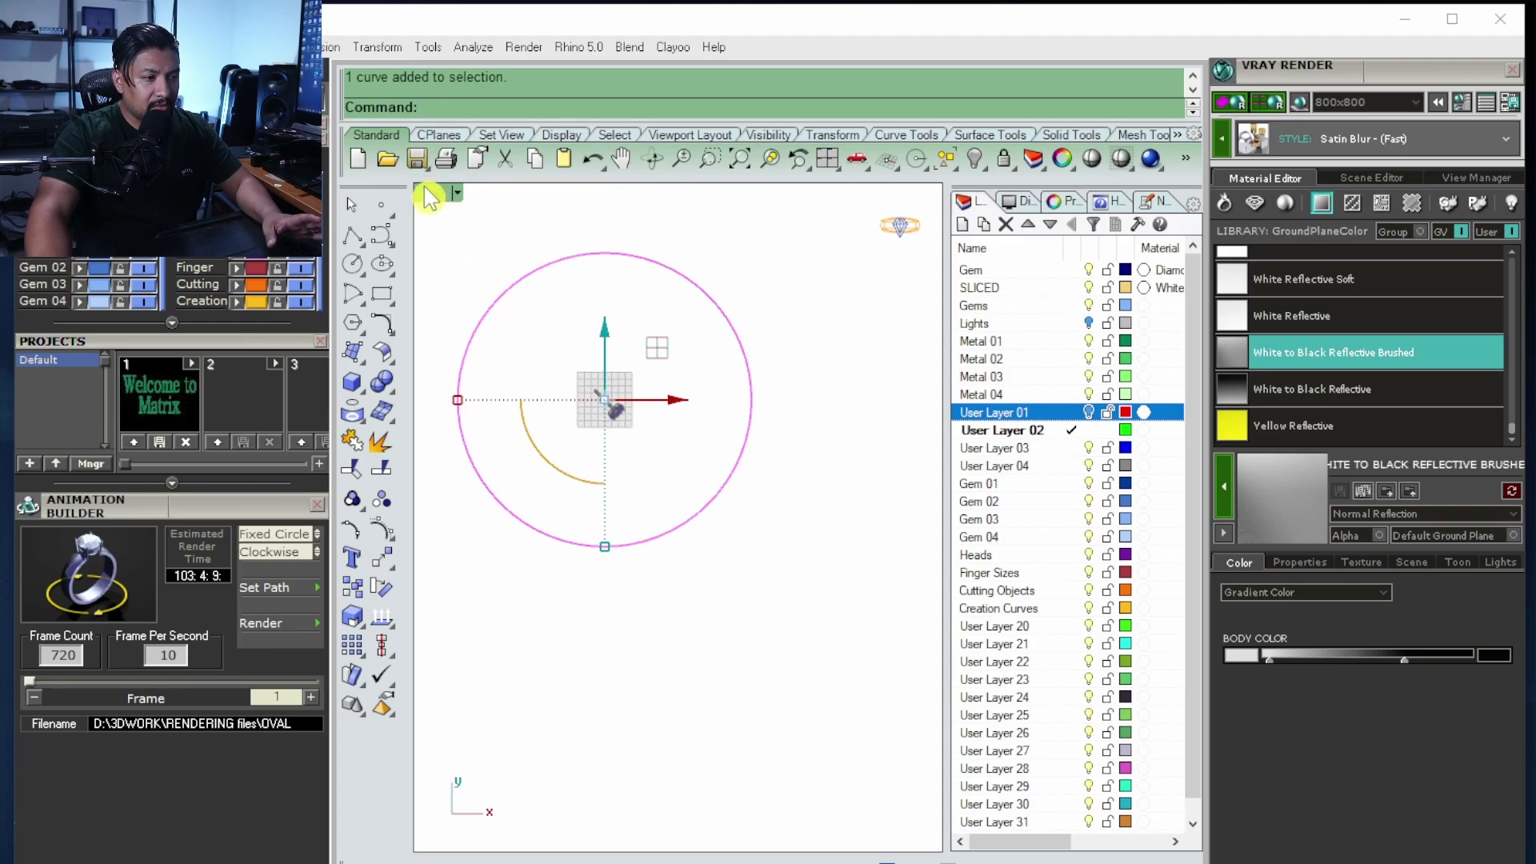
key(ctrl+m)
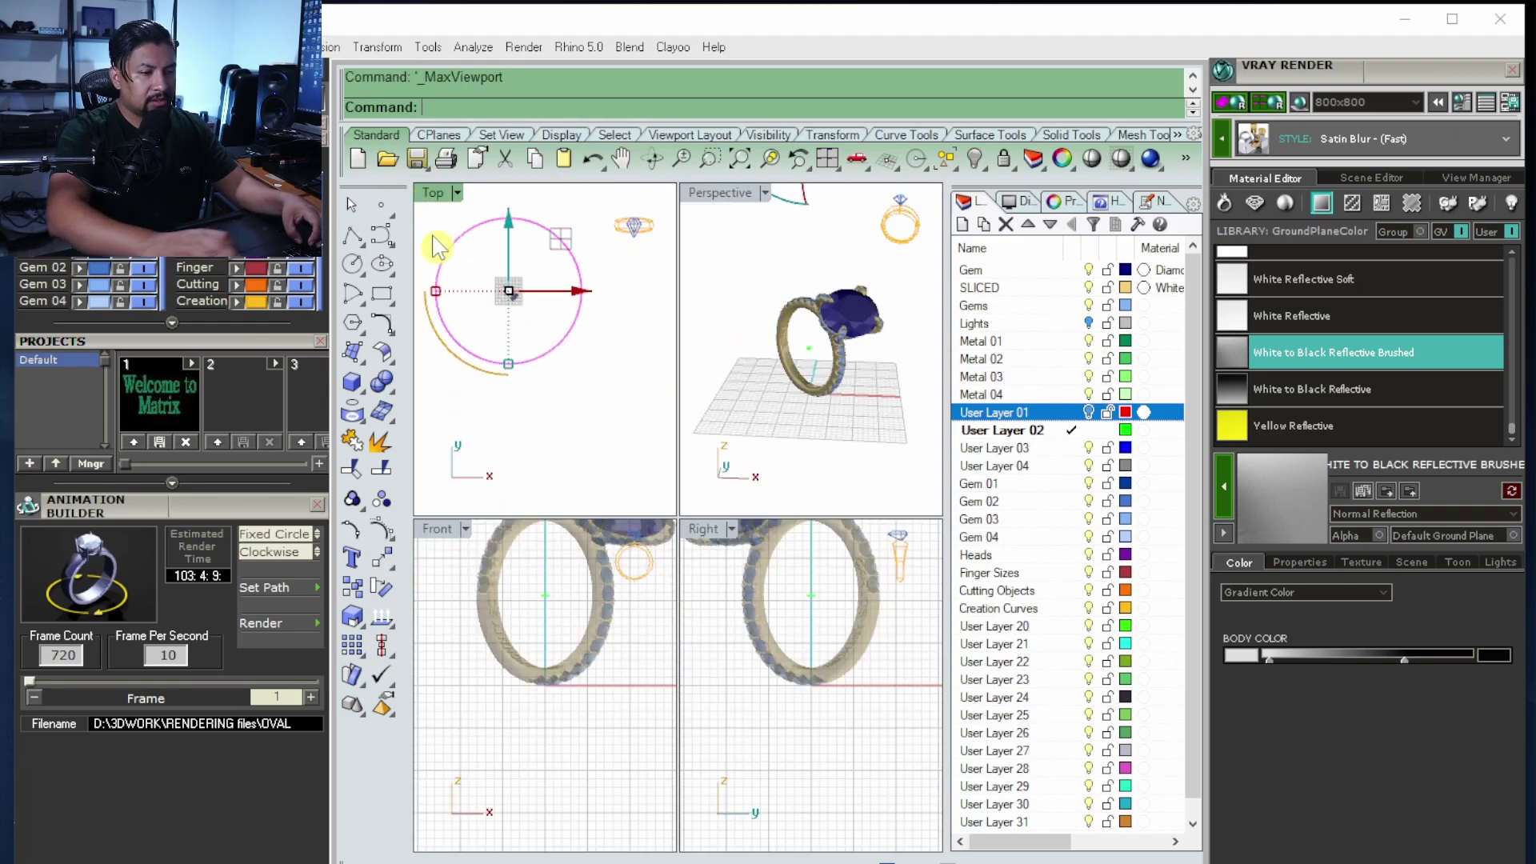
scroll(856, 617, up, 5)
click(760, 588)
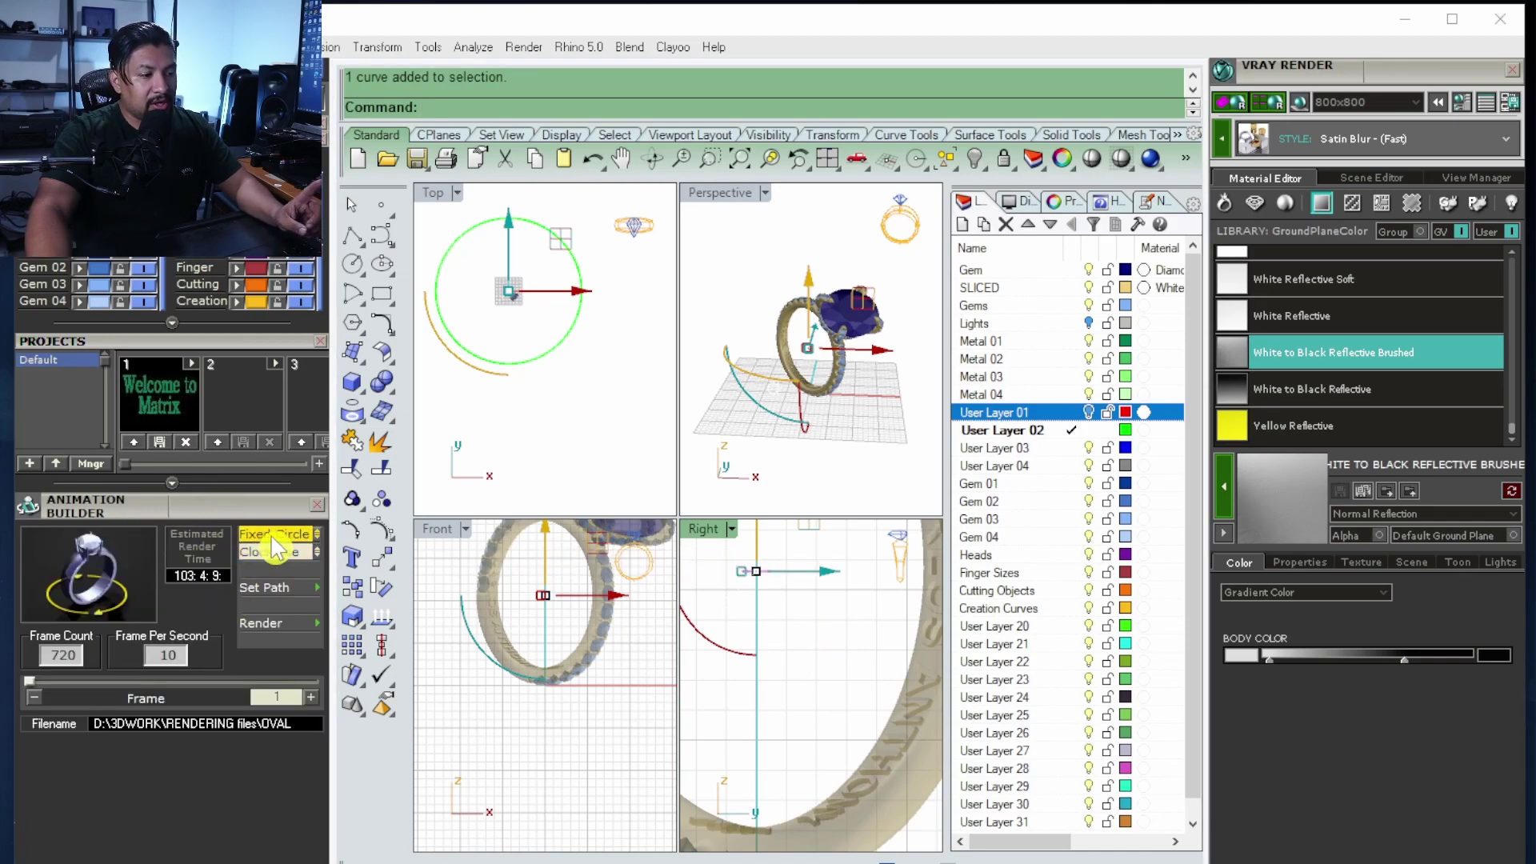
- Set the animation type to Follow Path, assigning the large circle as the camera path and the small central circle as the target path
click(275, 536)
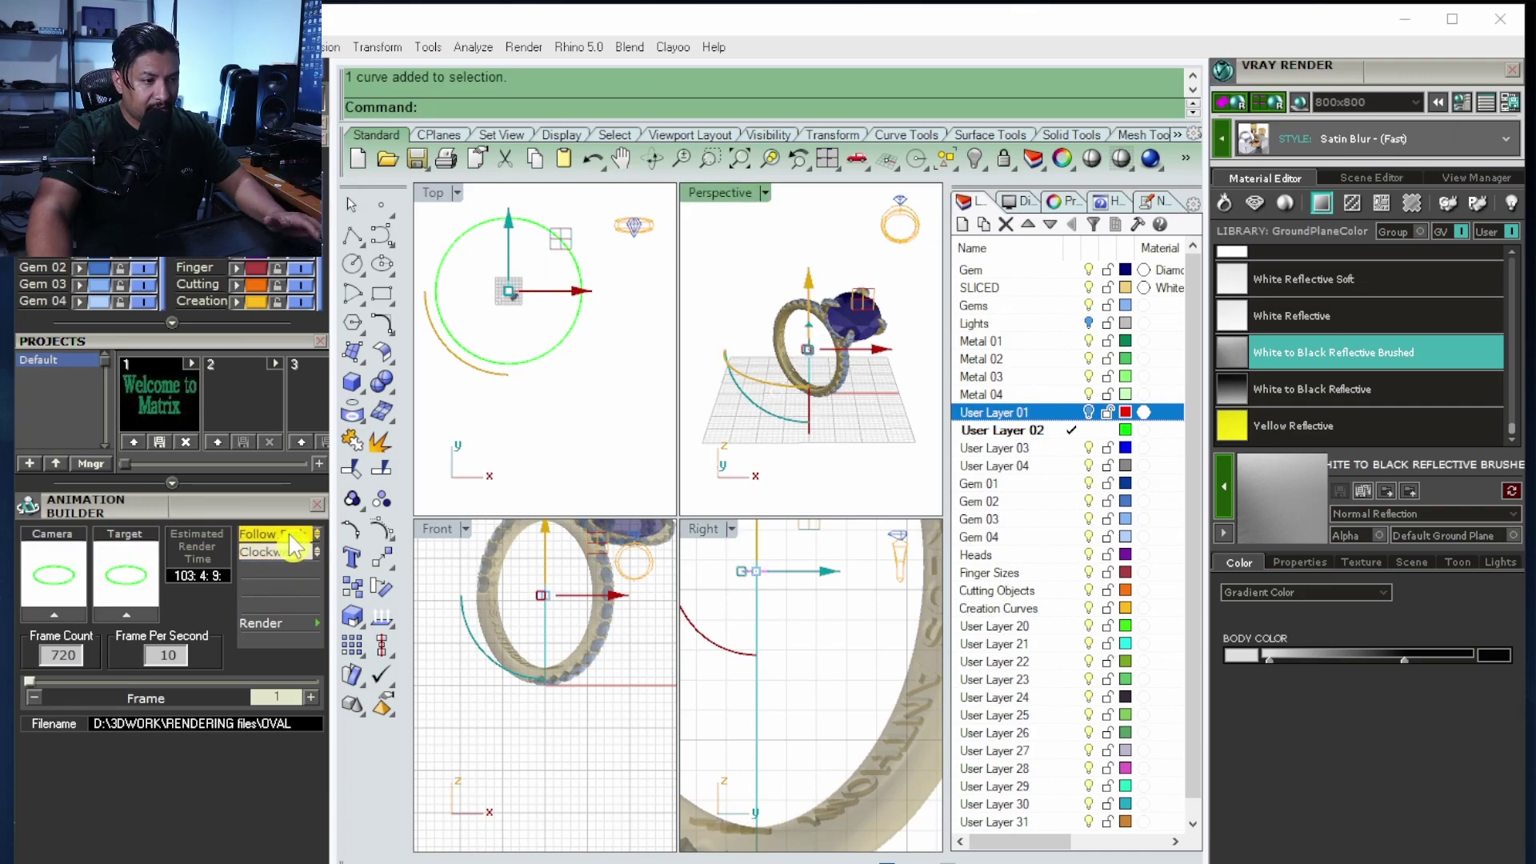
click(561, 350)
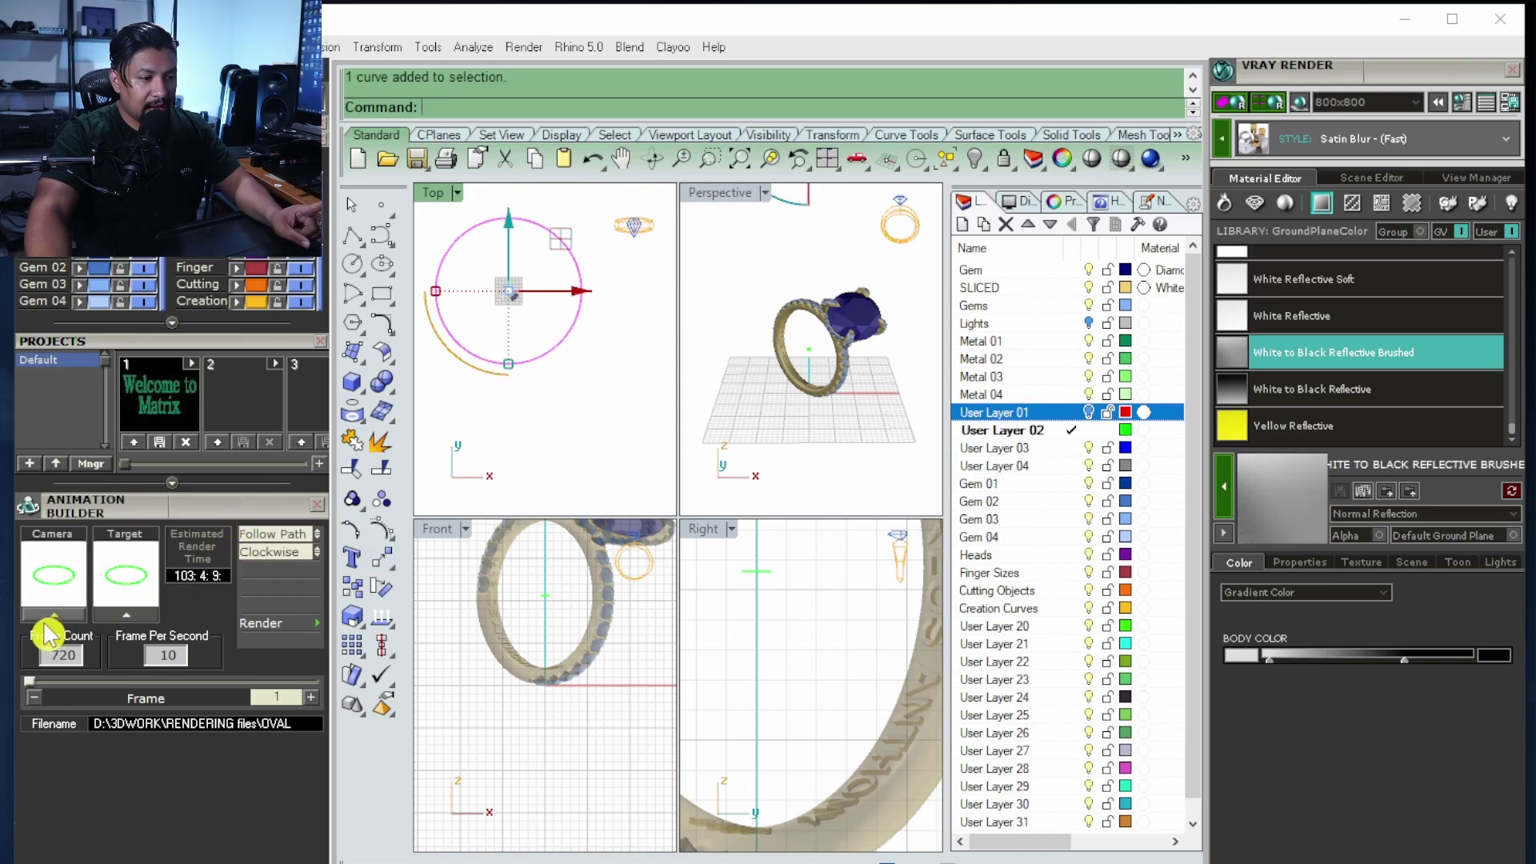
click(766, 587)
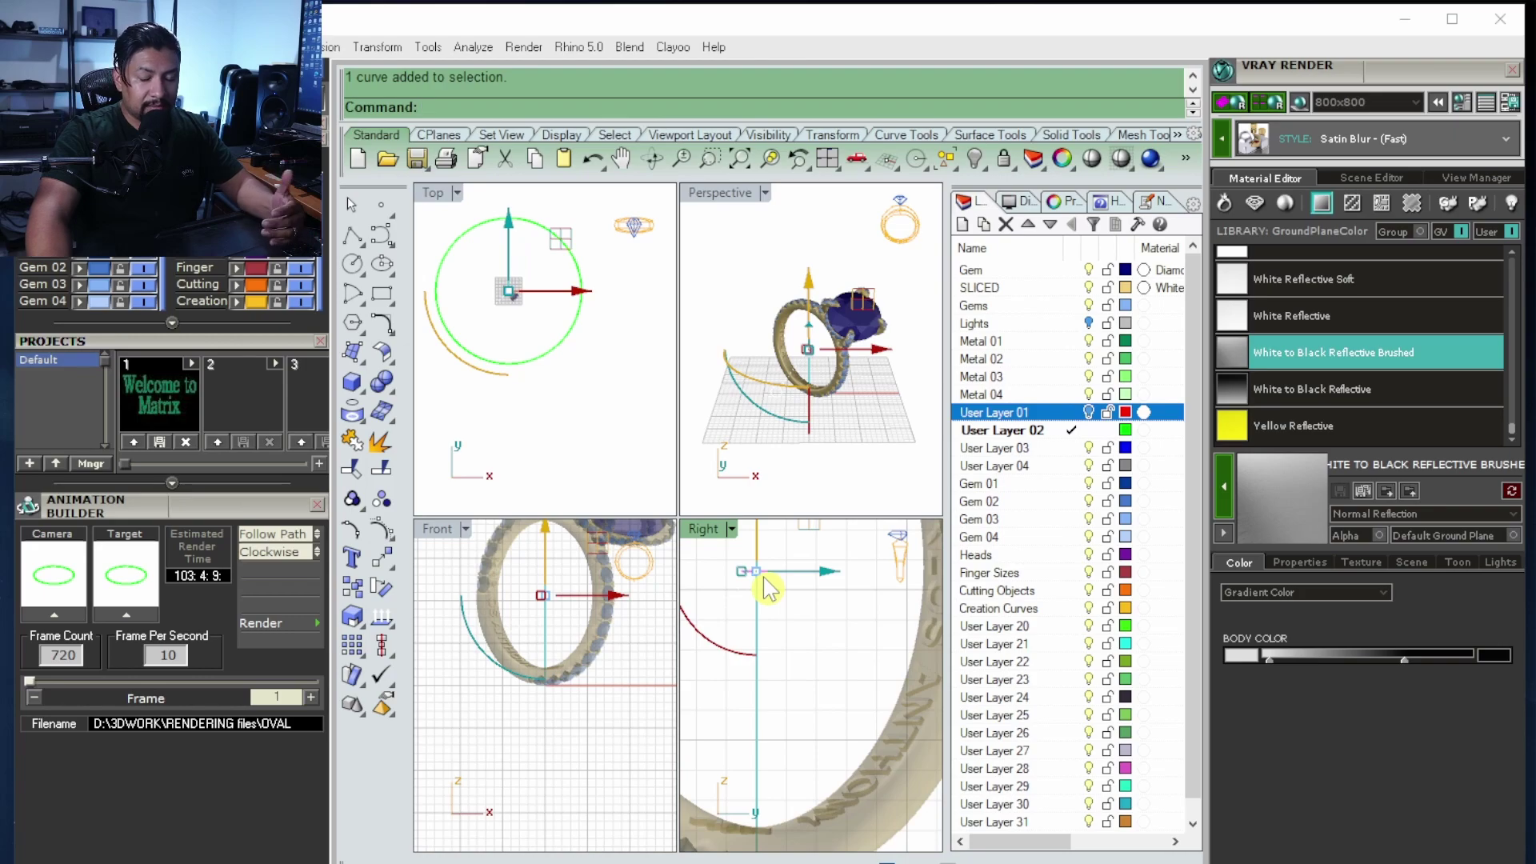
click(127, 614)
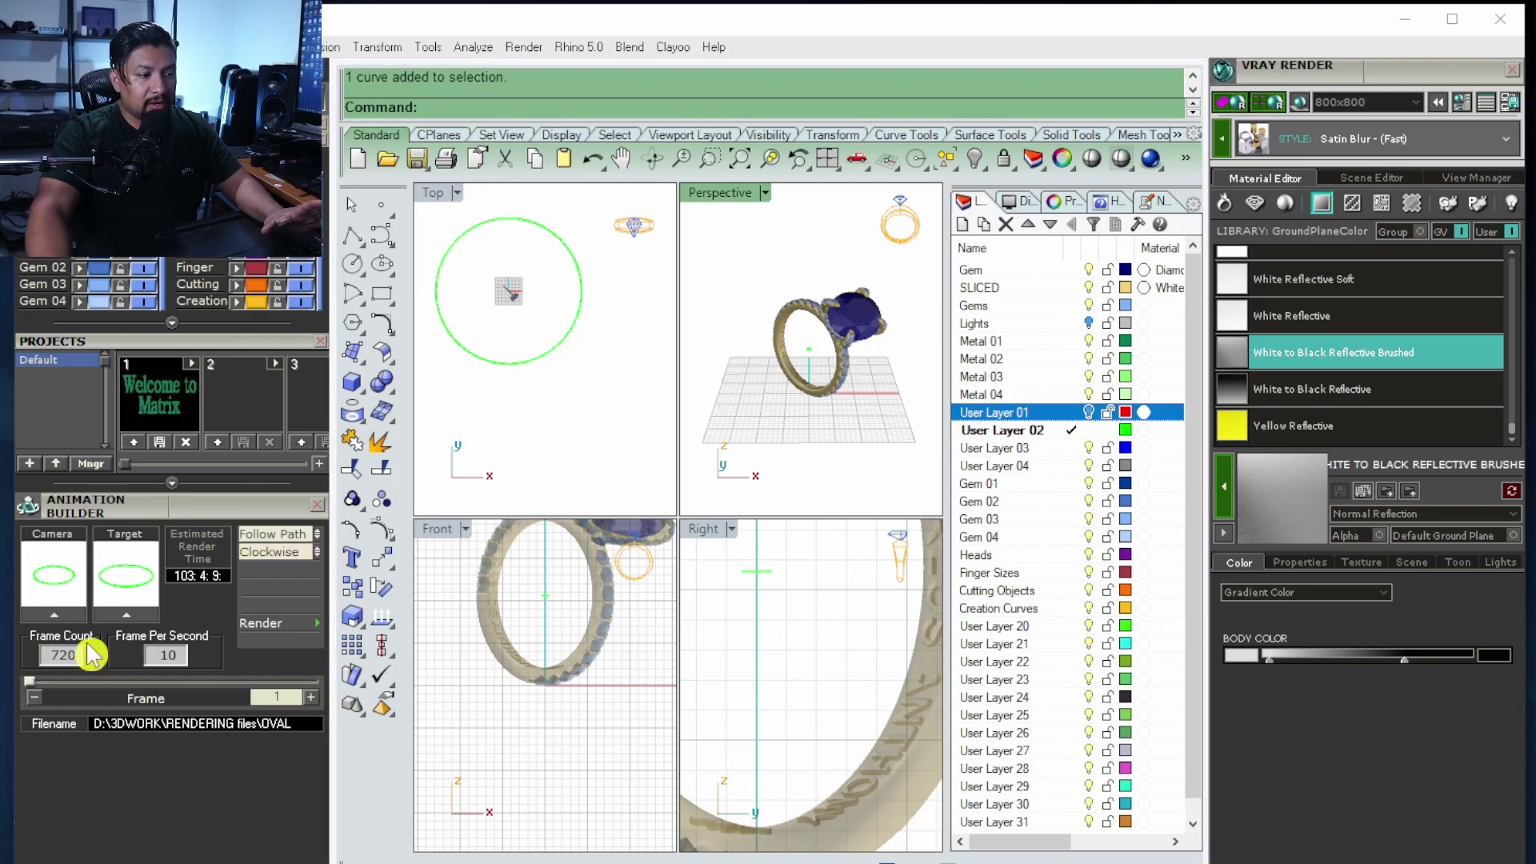
- Advance the animation frame by frame to frame 8 to check the camera position along the path in the Perspective view
click(310, 698)
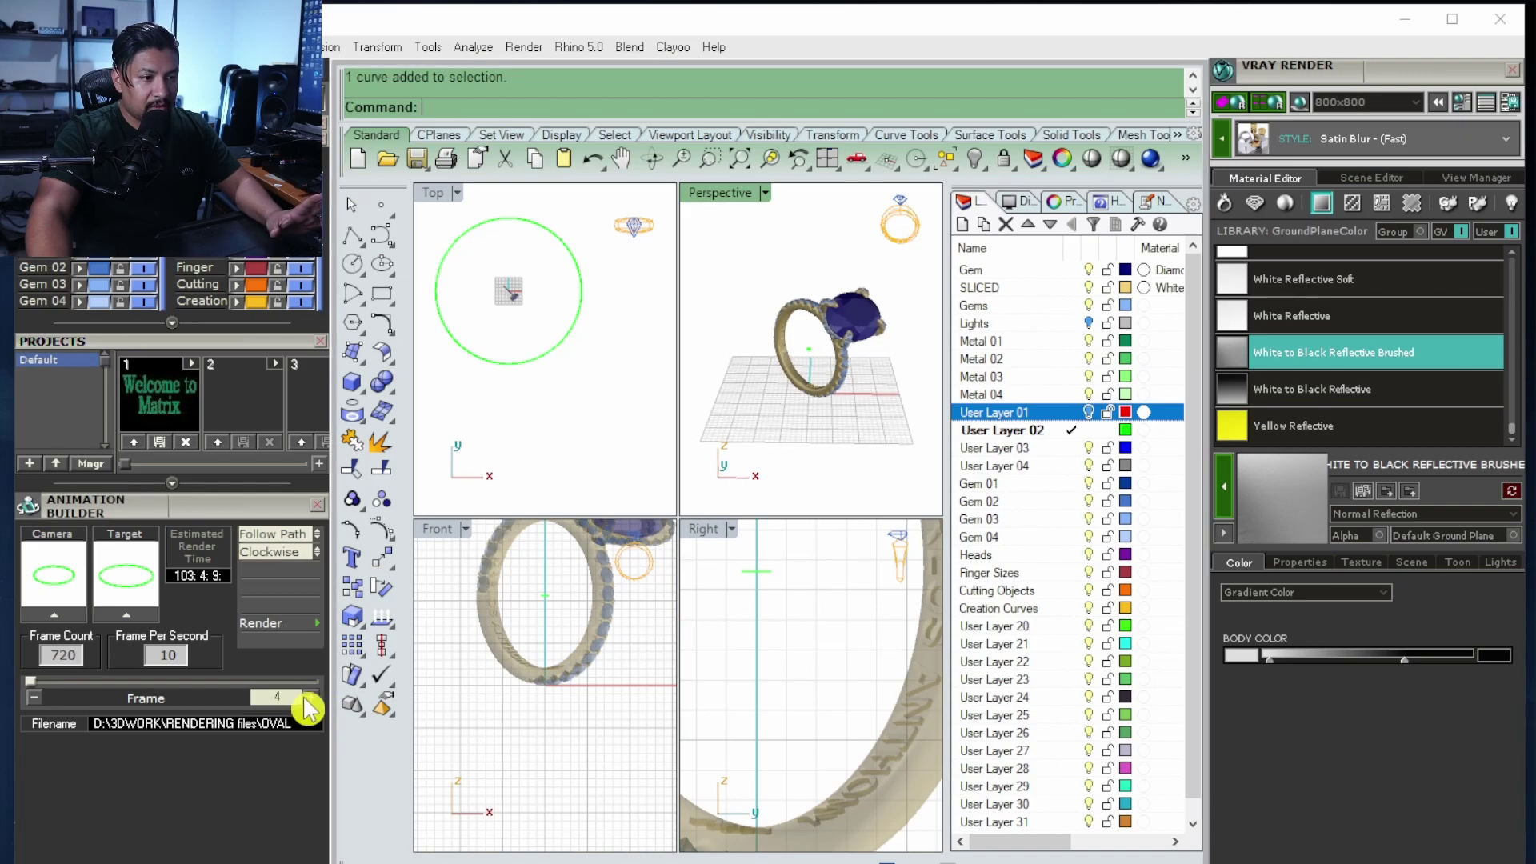
click(309, 697)
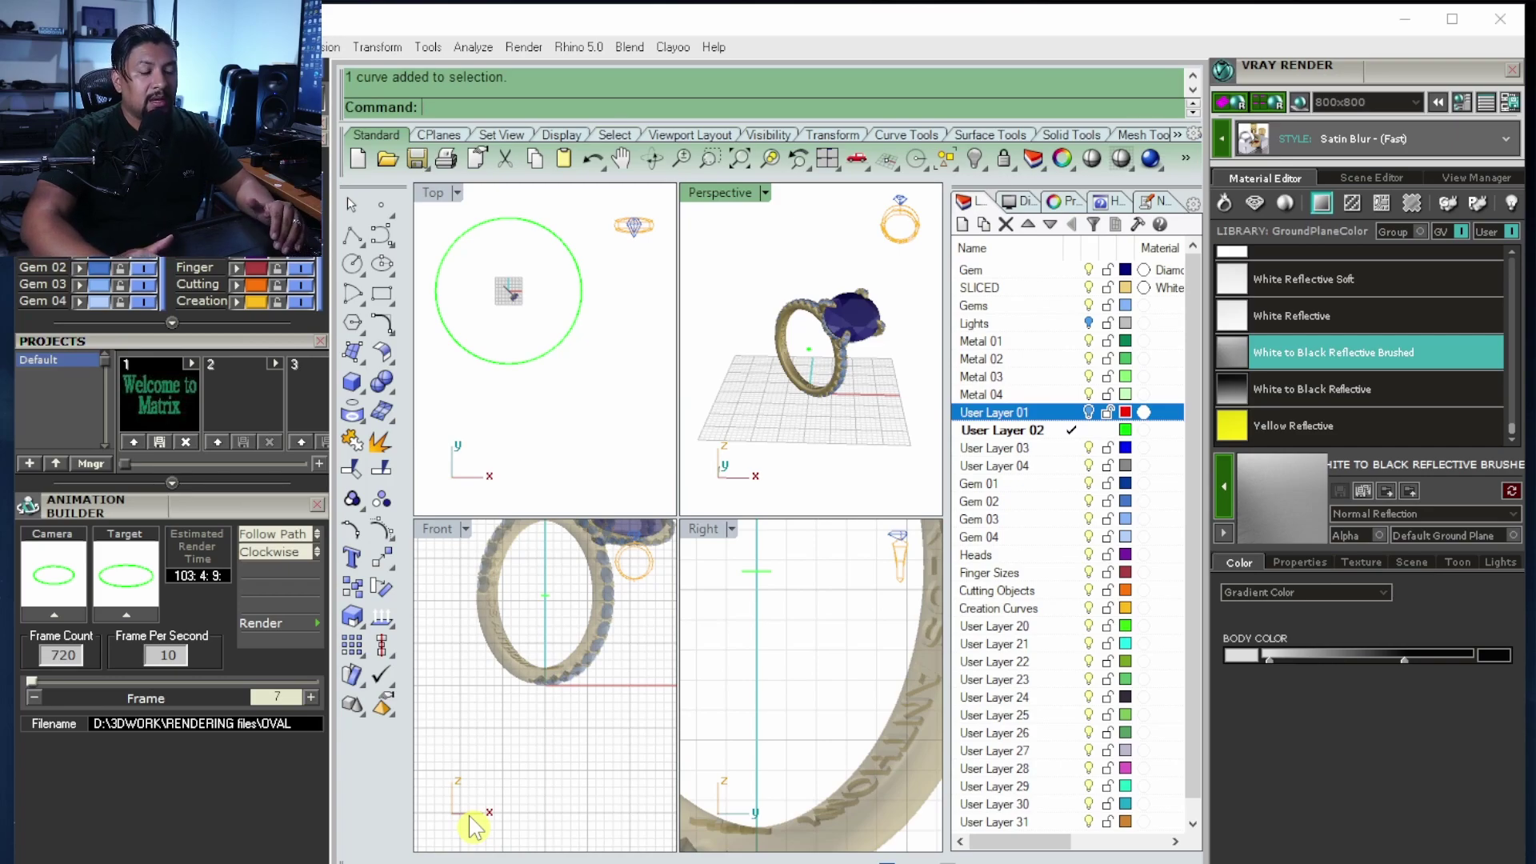
right_drag(884, 456, 840, 448)
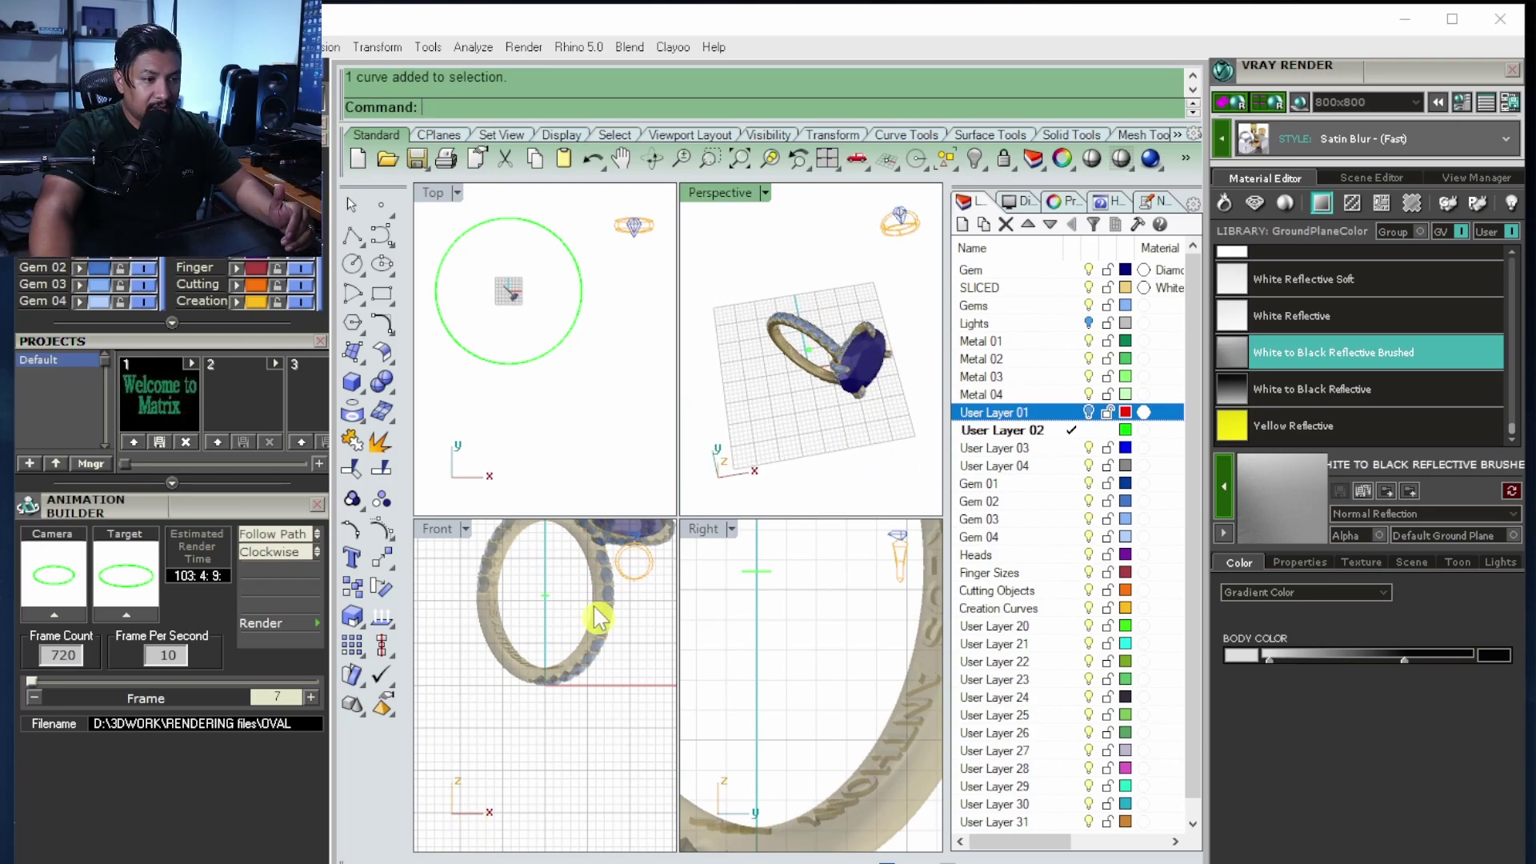
click(310, 697)
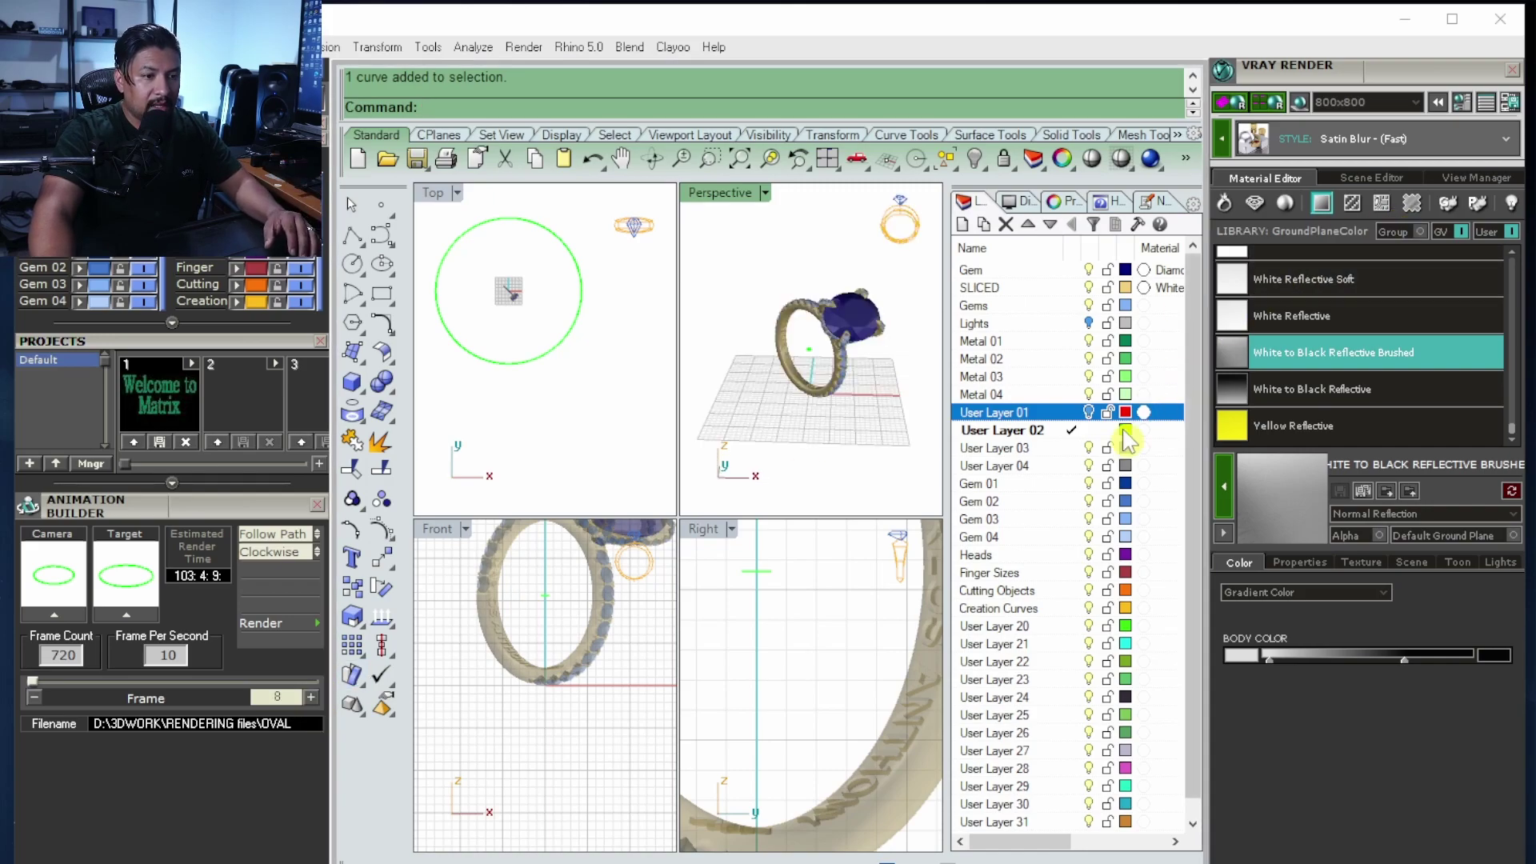
- Turn the Lights layer on, render the ring at frame 8, and render it again further along the camera path
click(1090, 324)
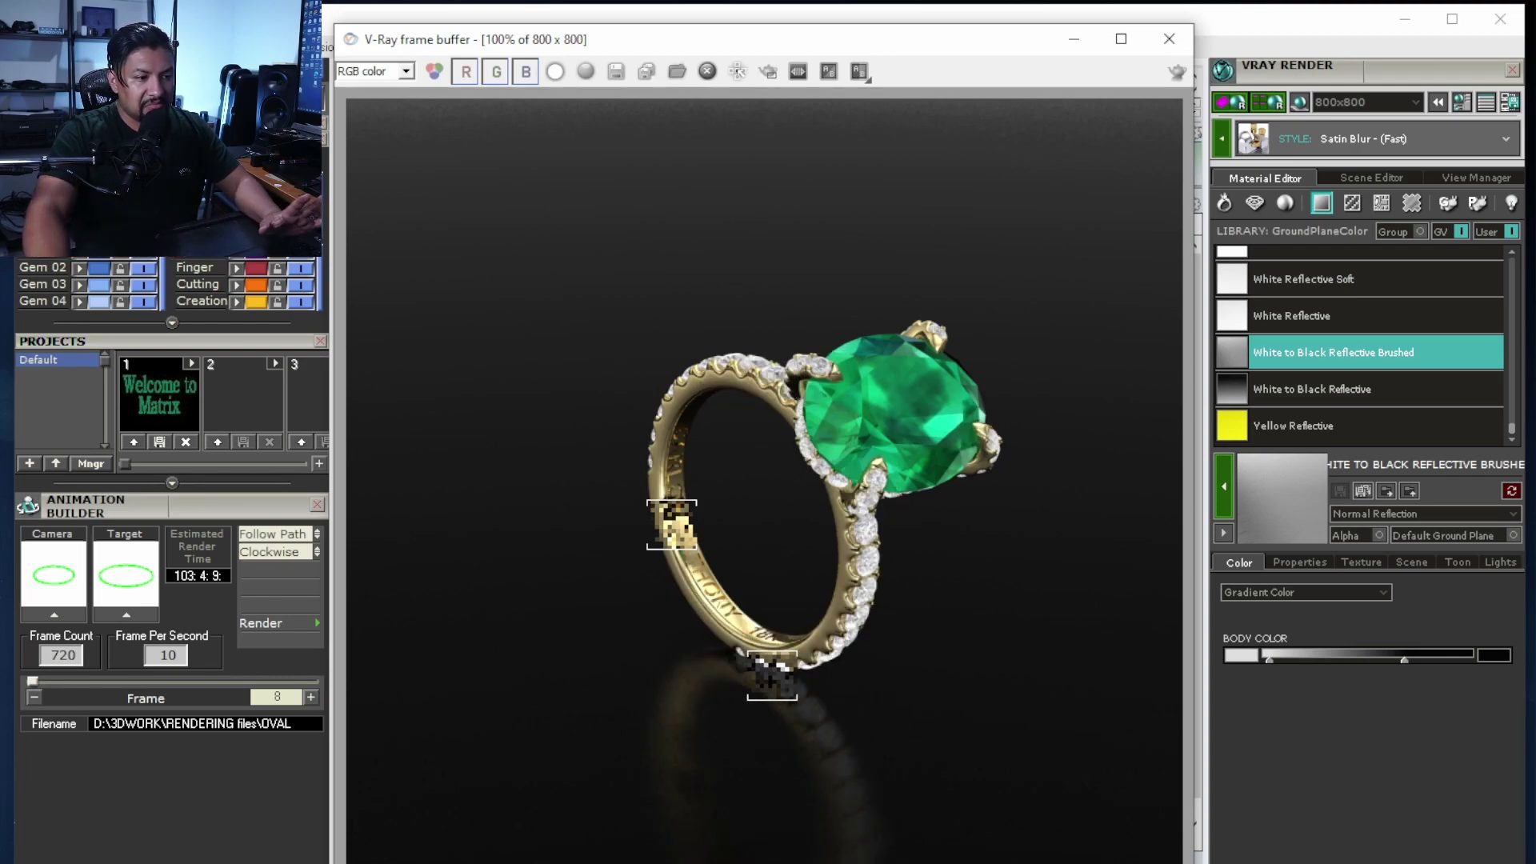
drag(32, 680, 92, 686)
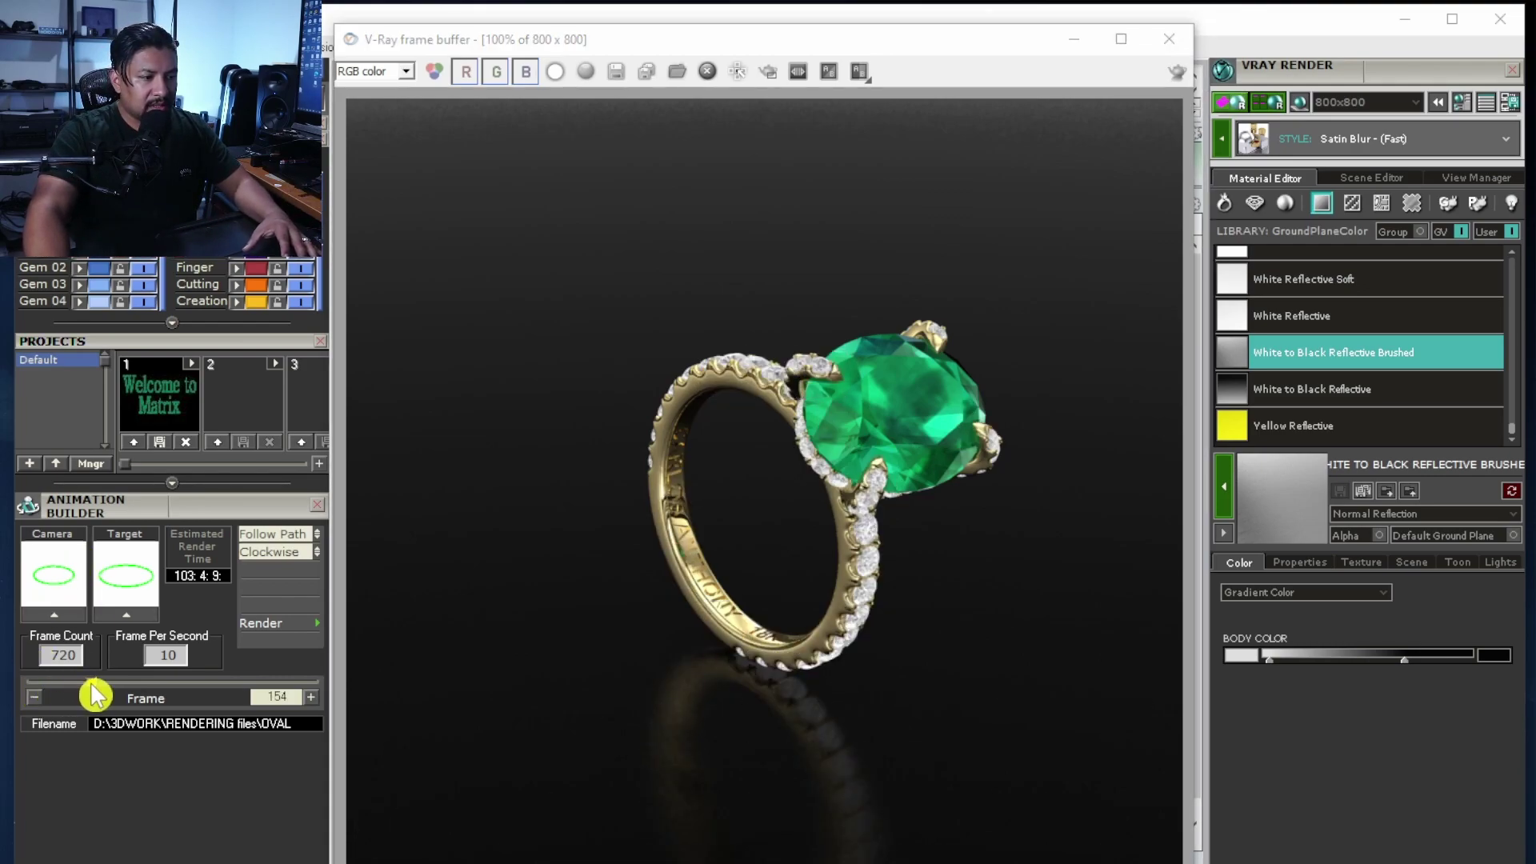
click(1238, 101)
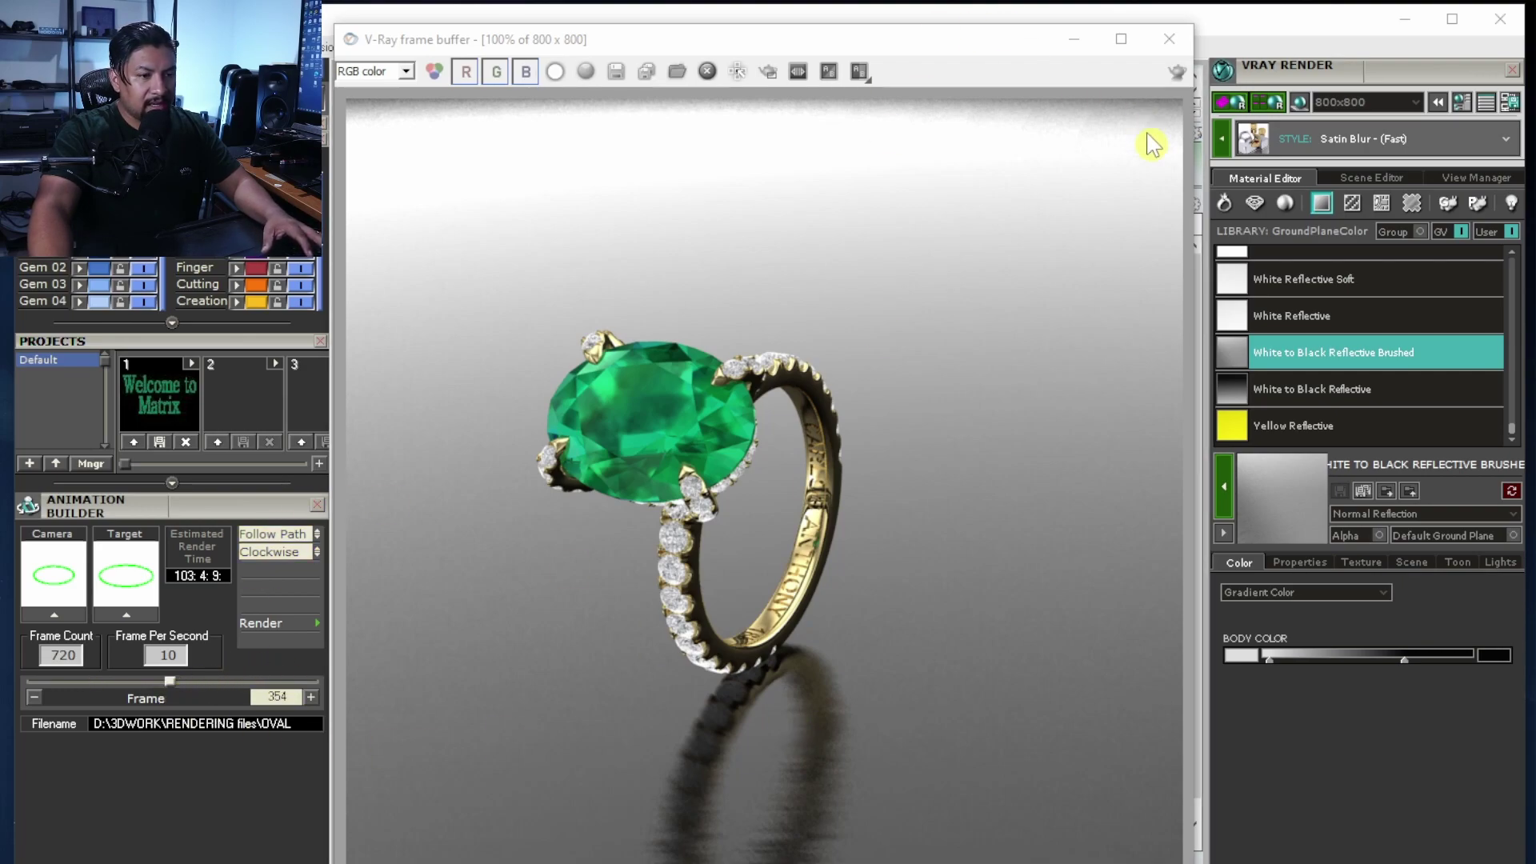
- Render the ring at animation frames 354 and 567, and advance the animation to frame 678
click(1226, 108)
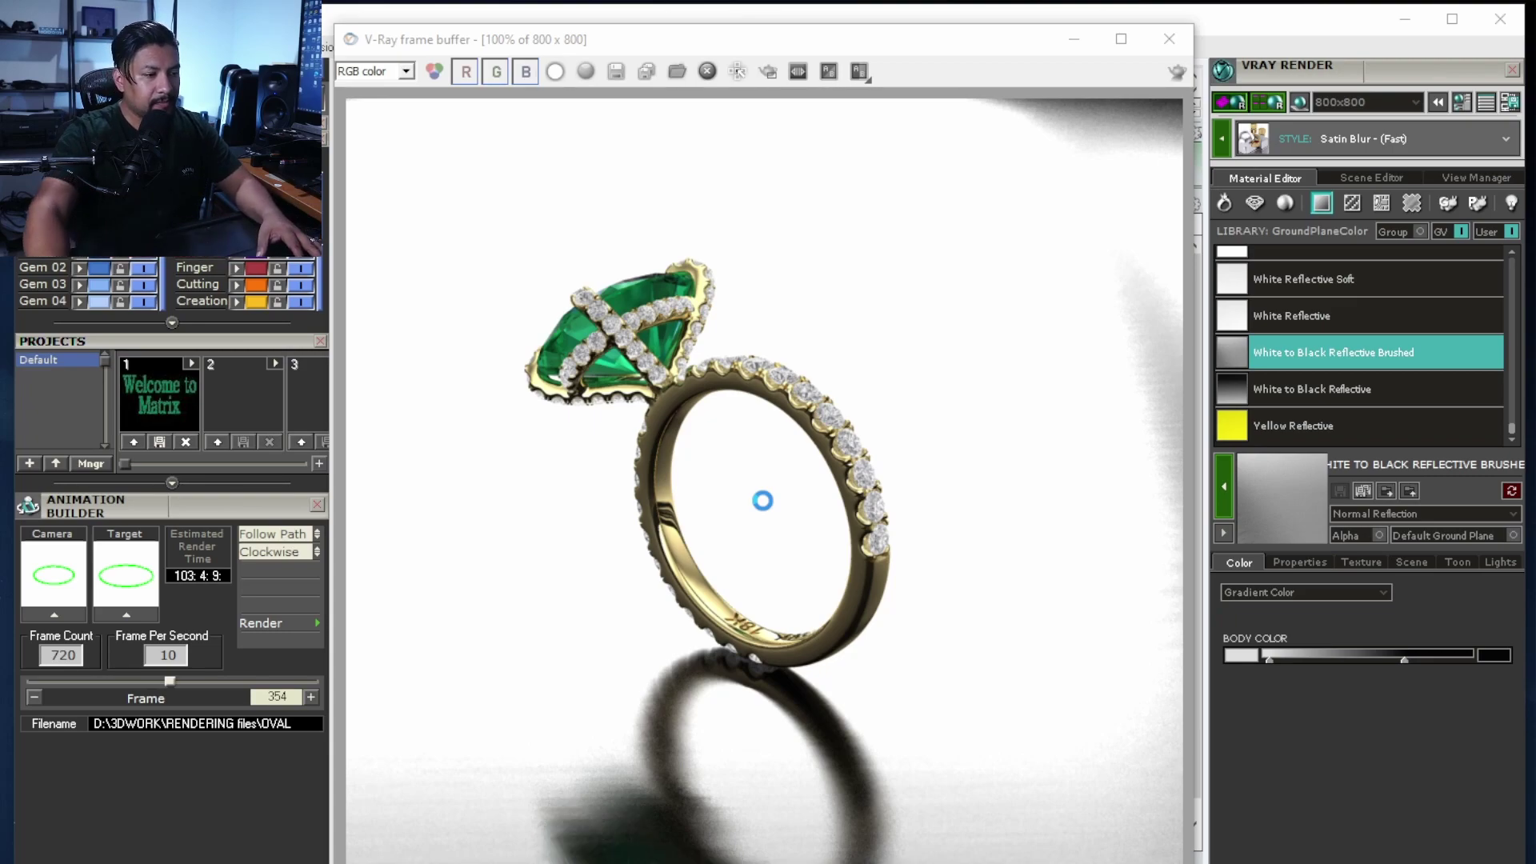
scroll(260, 689, up, 3)
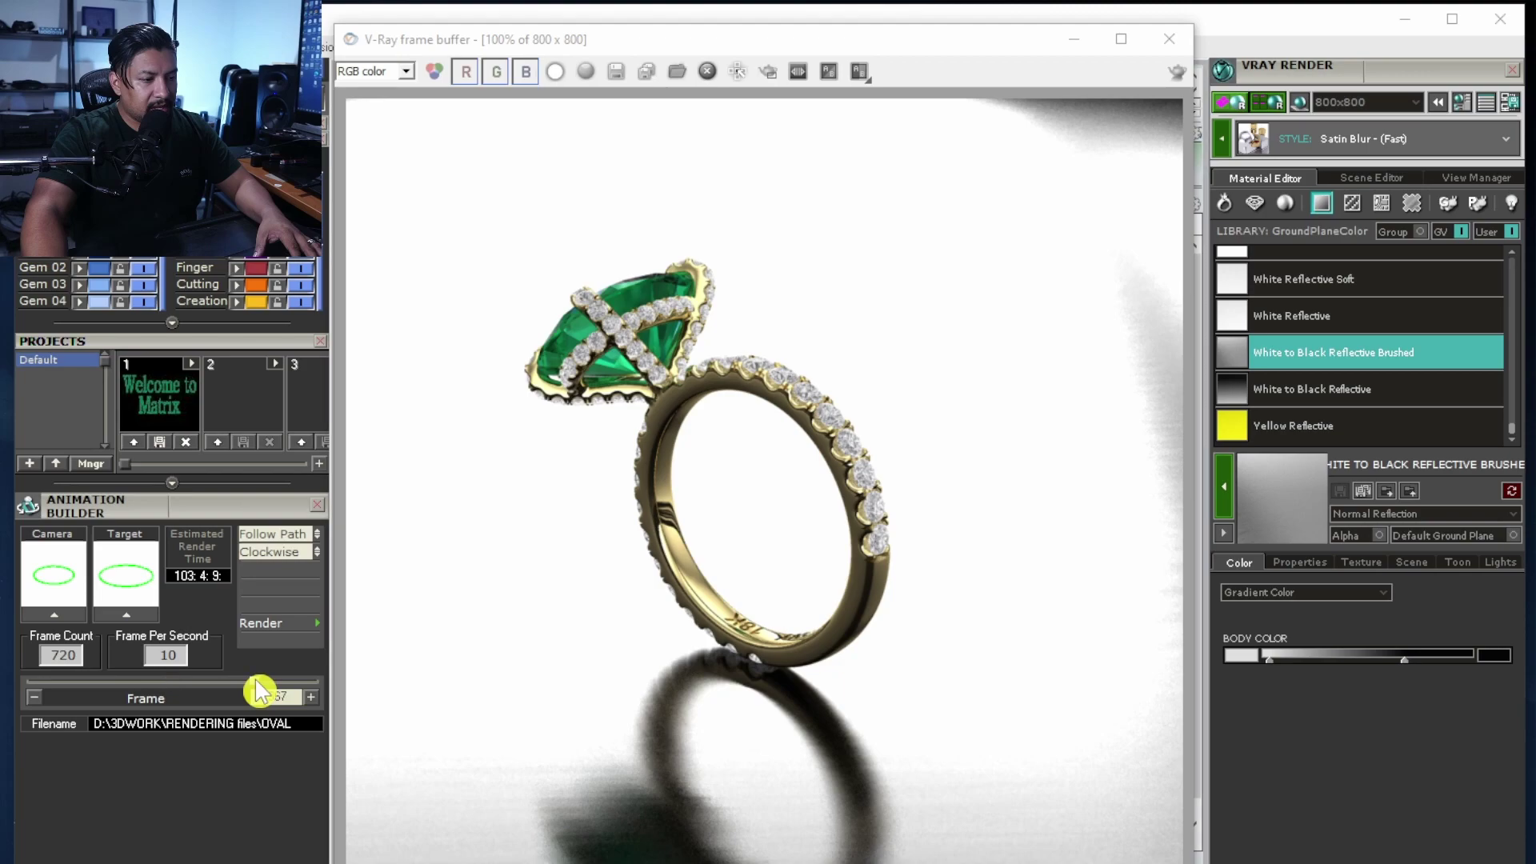
click(1227, 110)
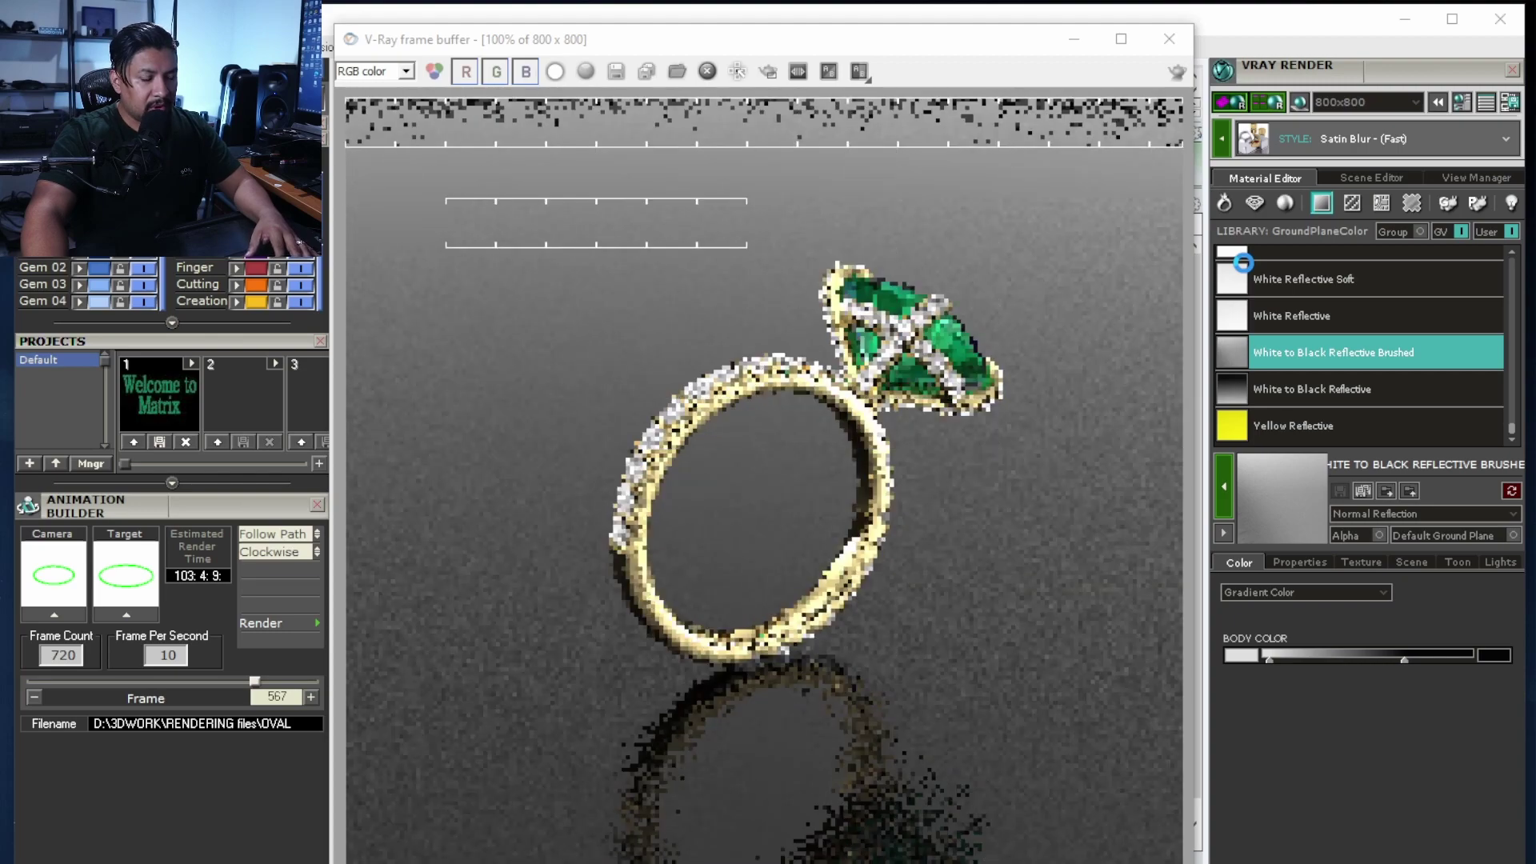
click(294, 681)
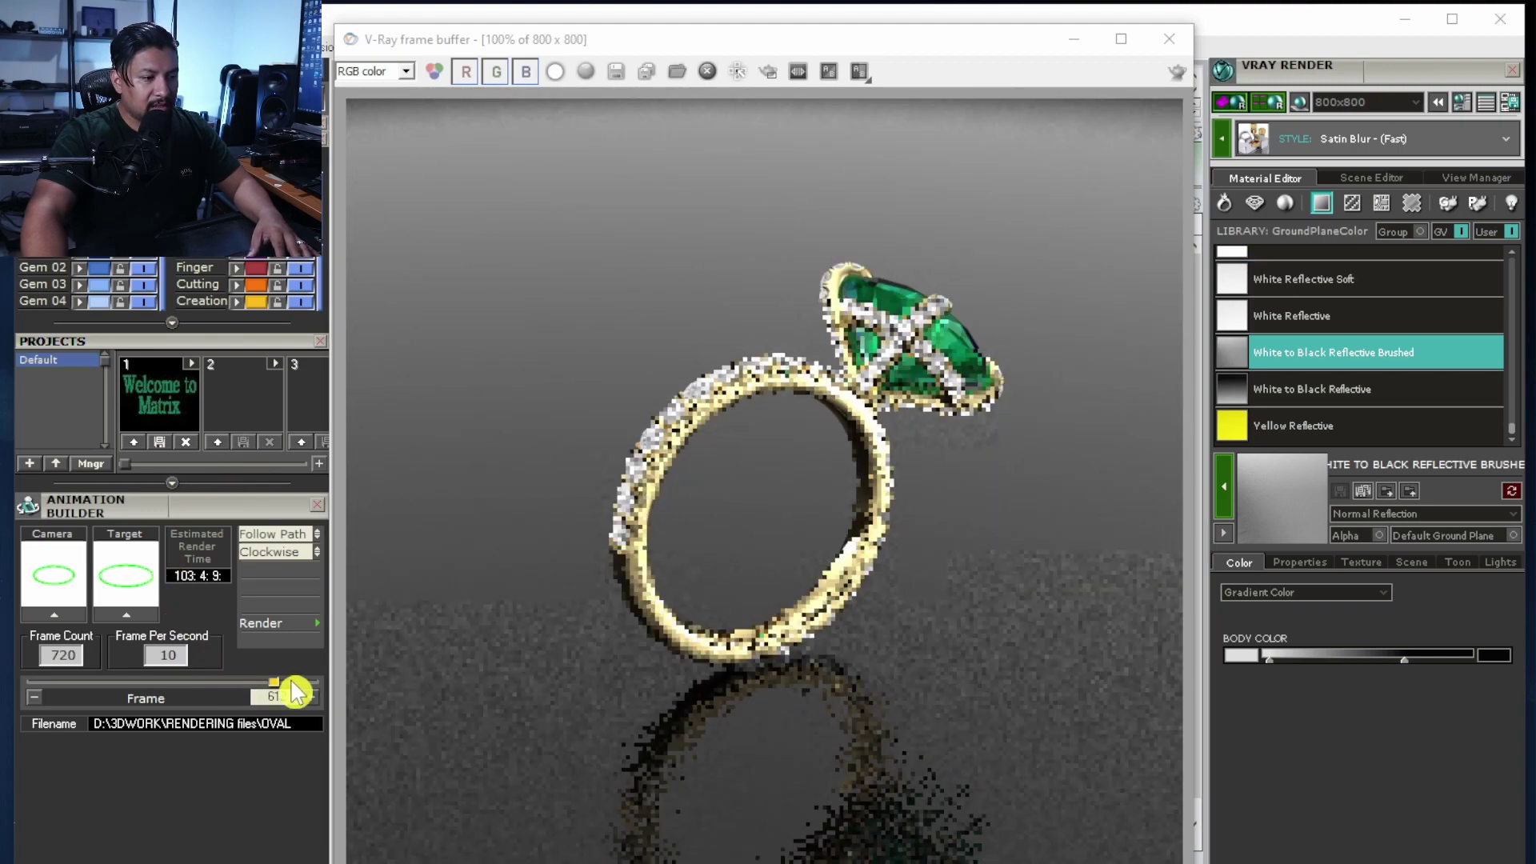
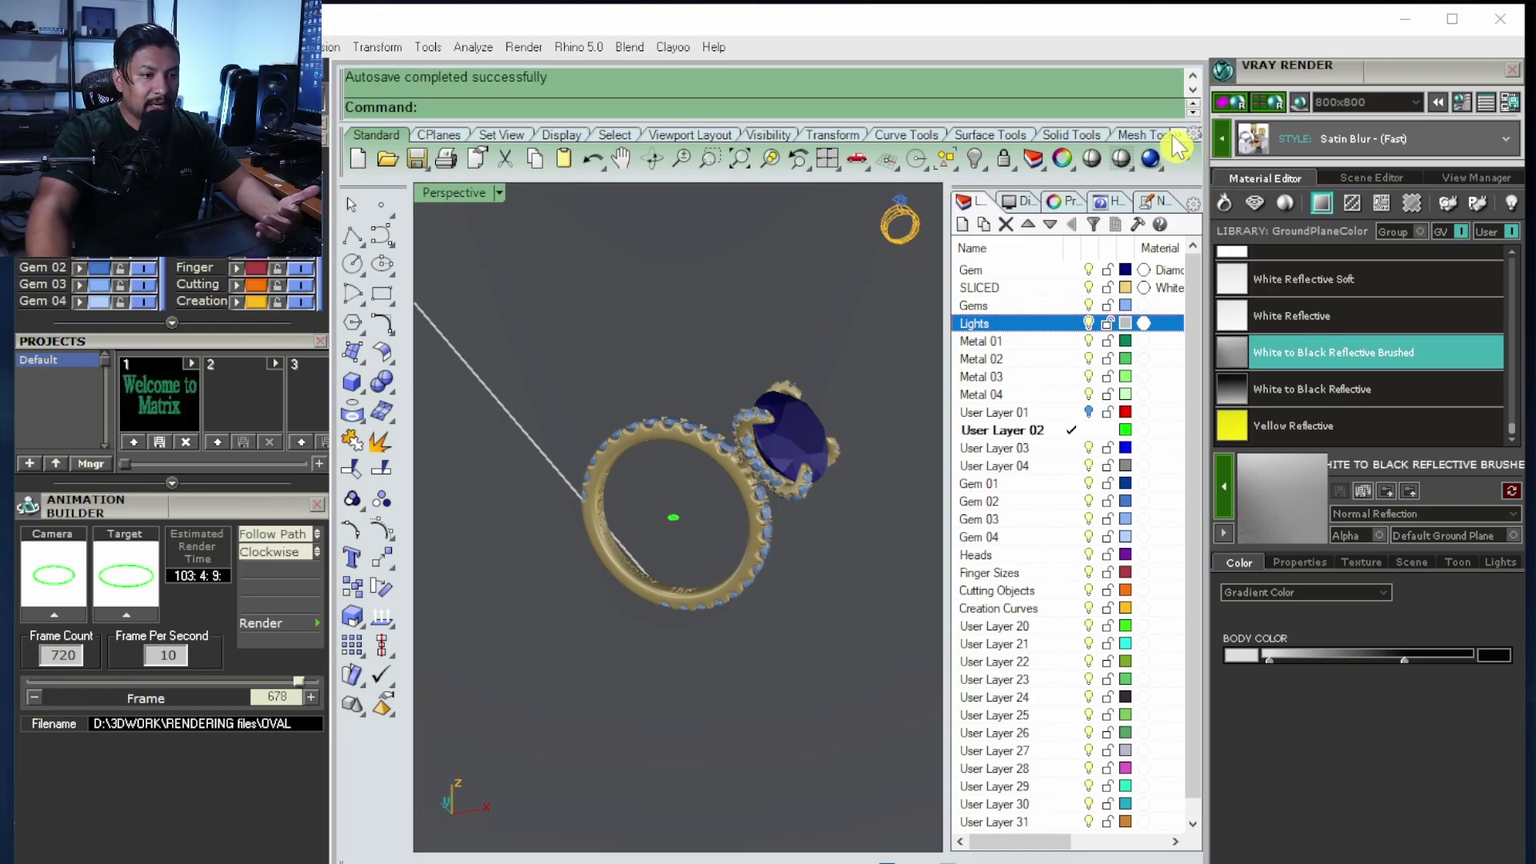
- Set up a path animation of 360 frames for the Perspective viewport, picking the small circle inside the ring as the target path
click(1178, 135)
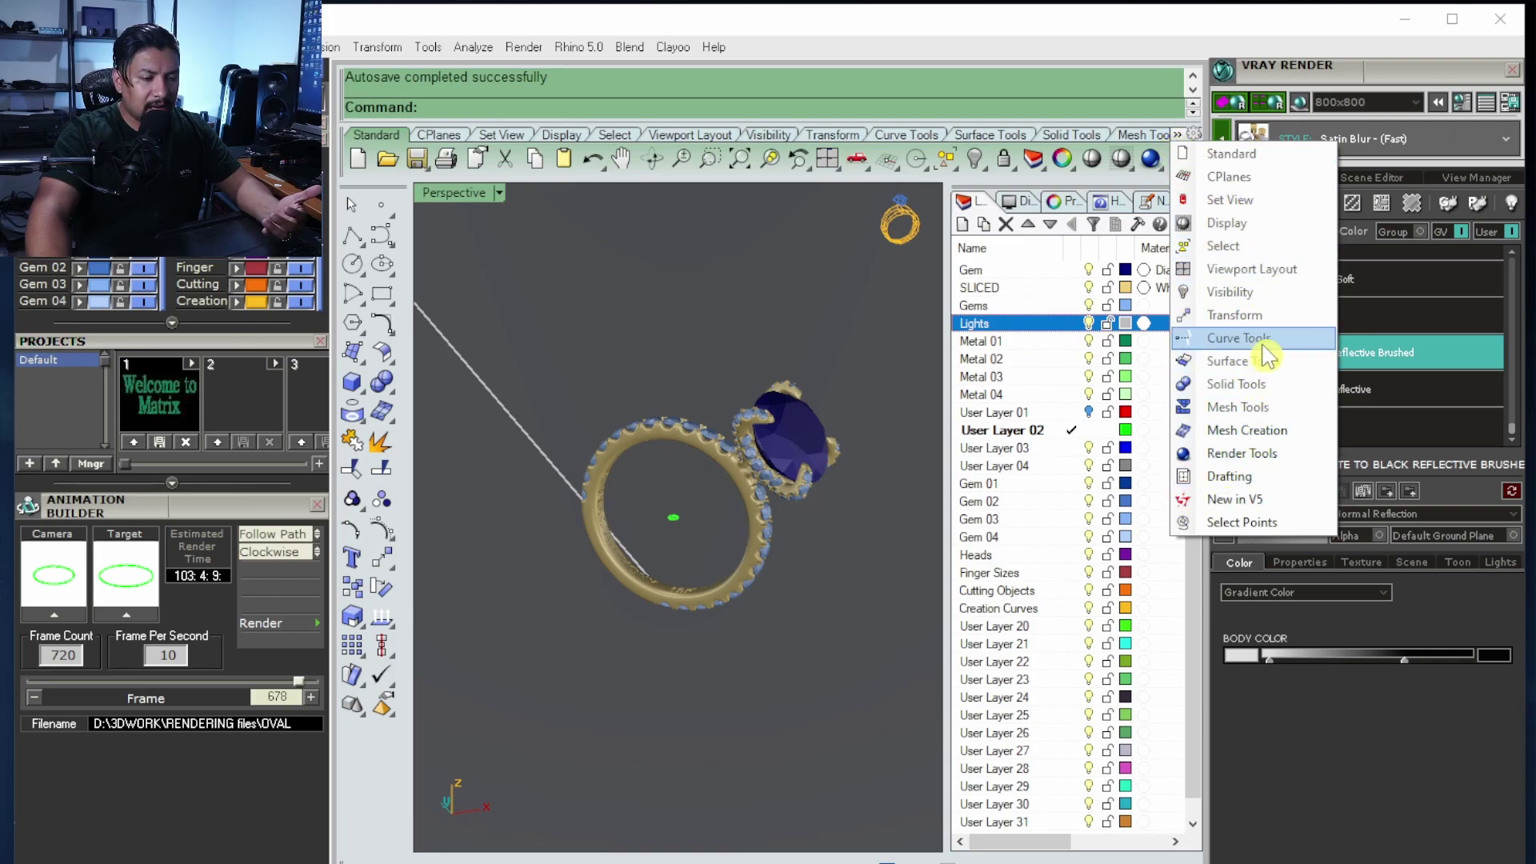
click(1242, 453)
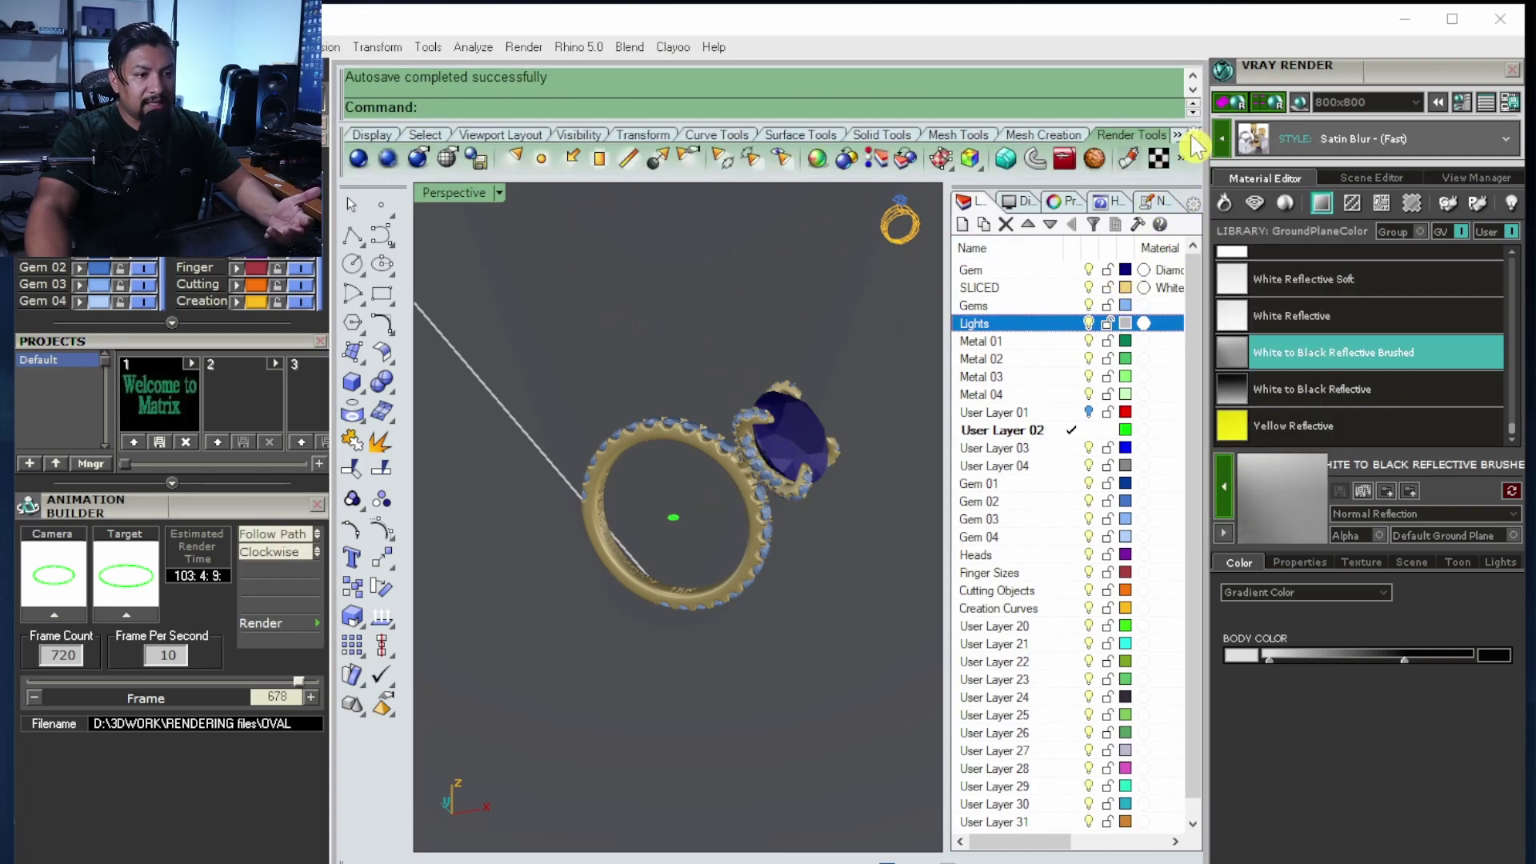
click(1181, 158)
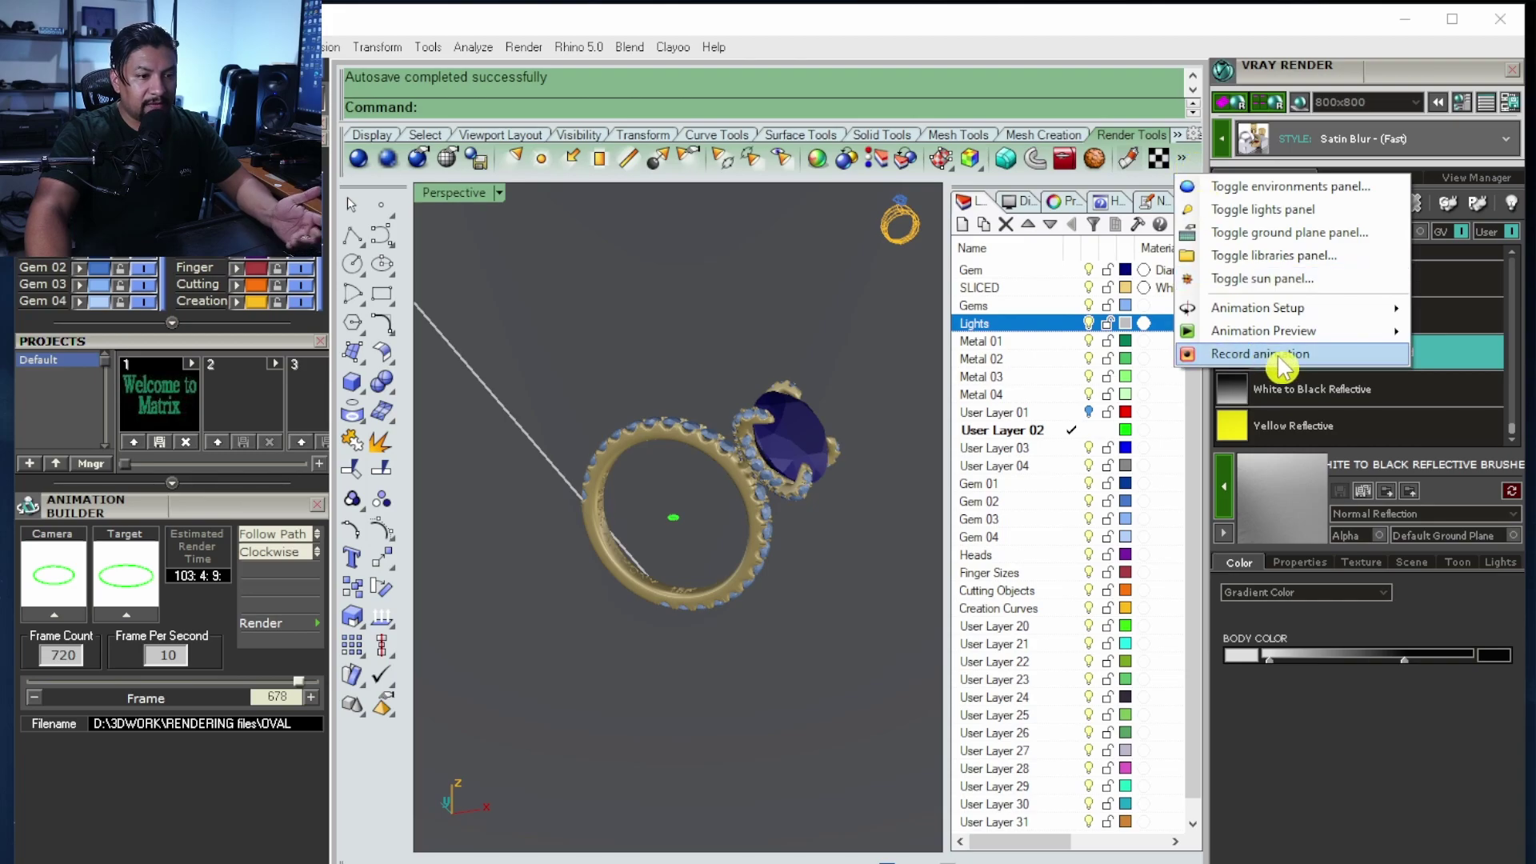
mouse_move(1309, 313)
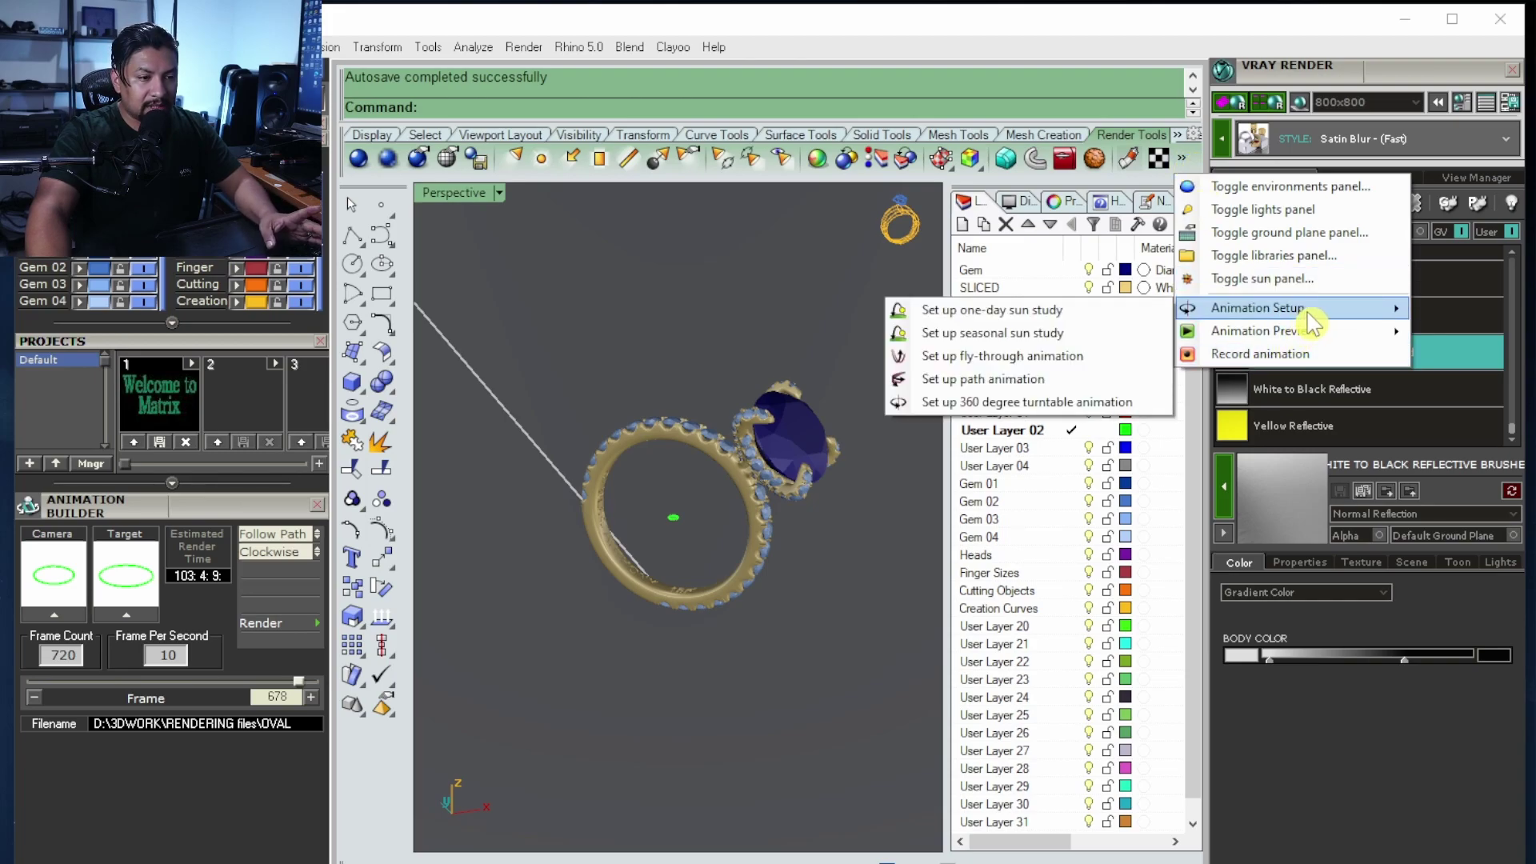
click(1000, 383)
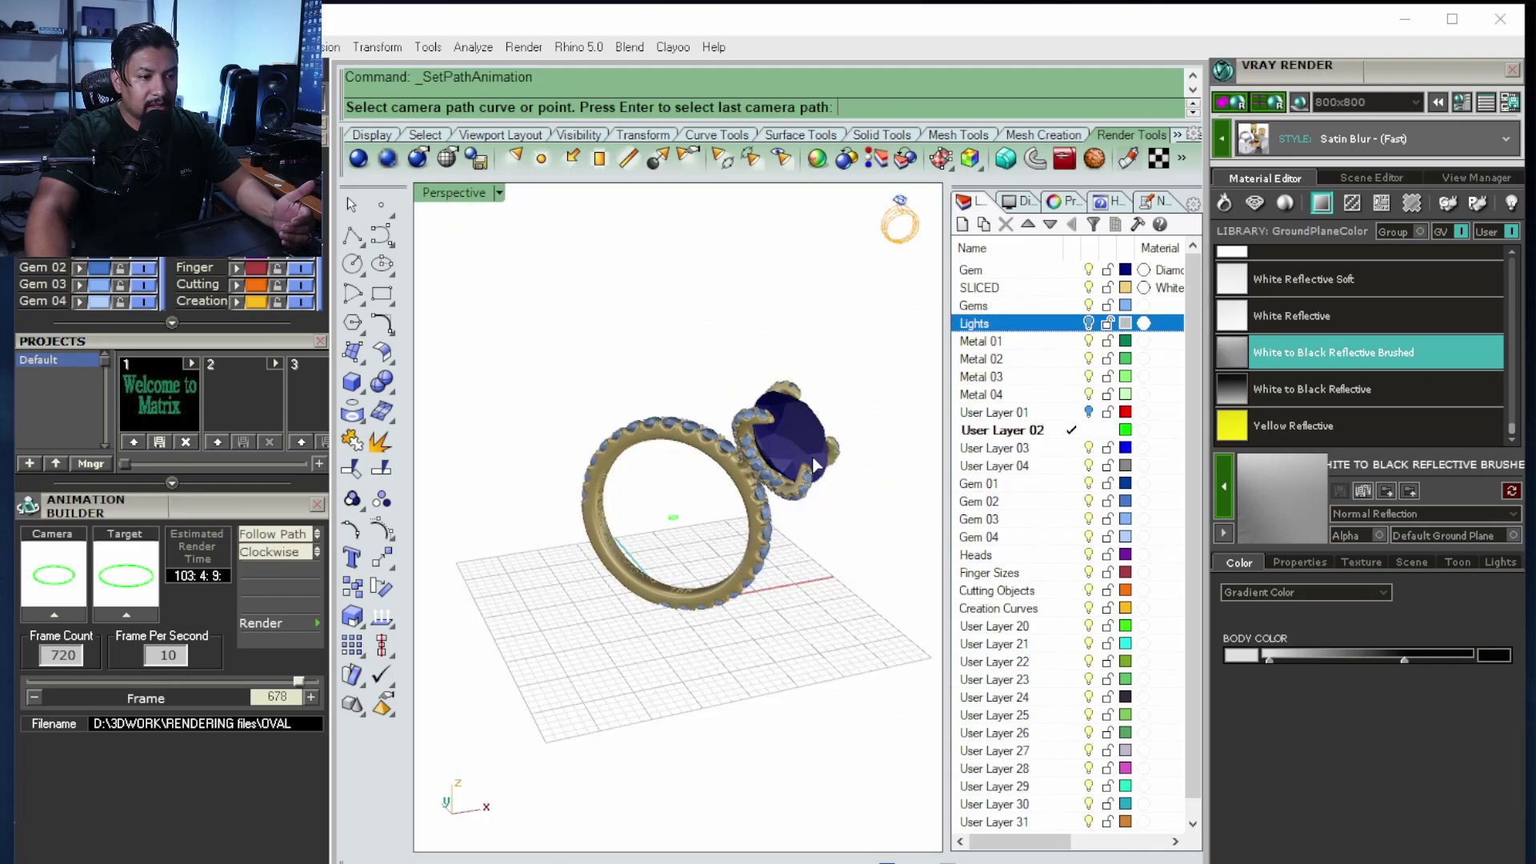
click(700, 502)
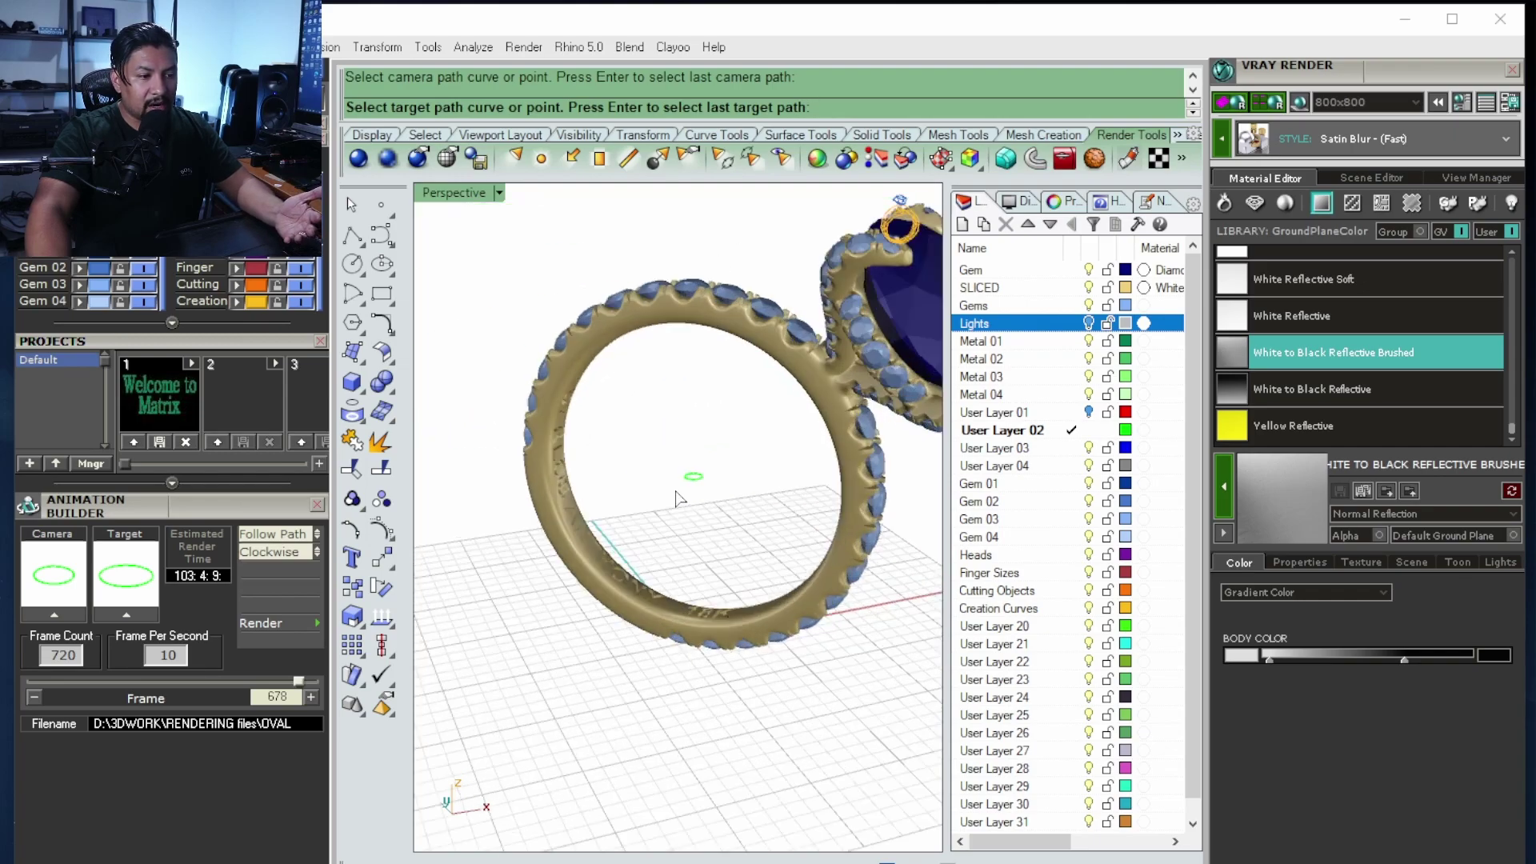
click(706, 479)
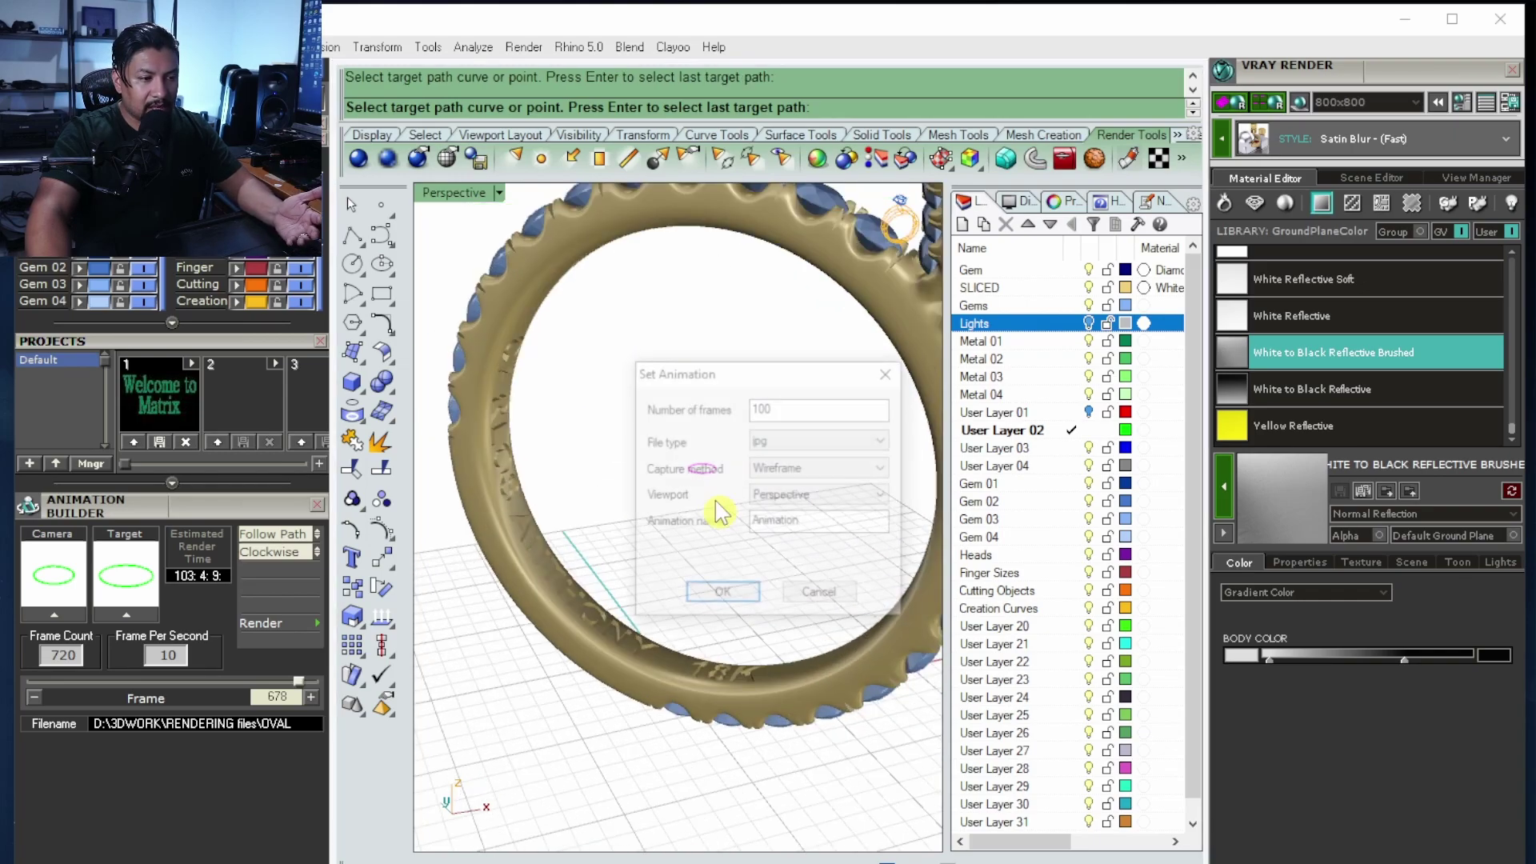
click(777, 409)
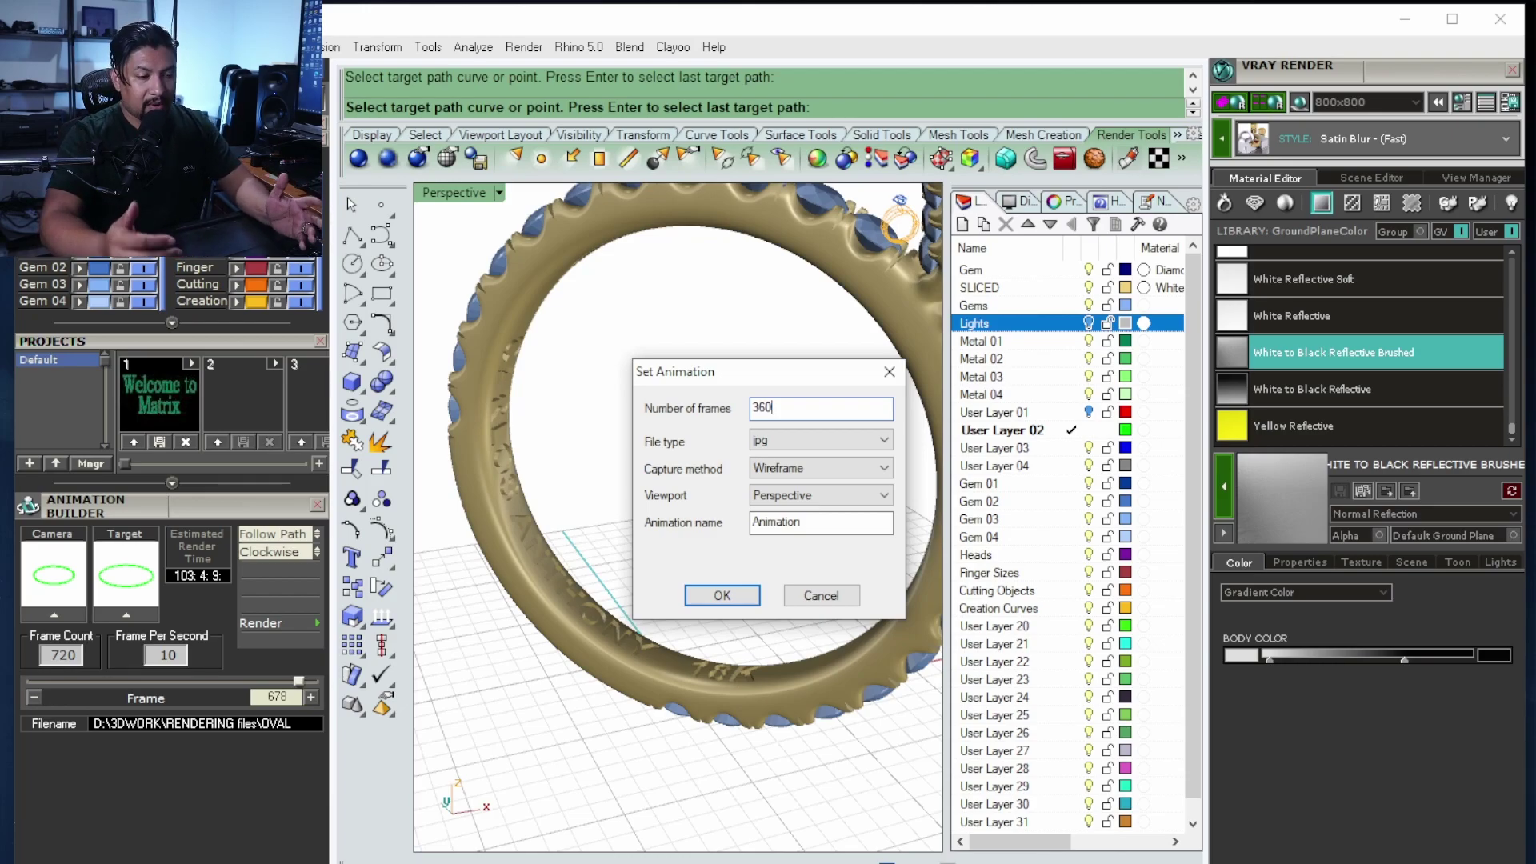
click(724, 595)
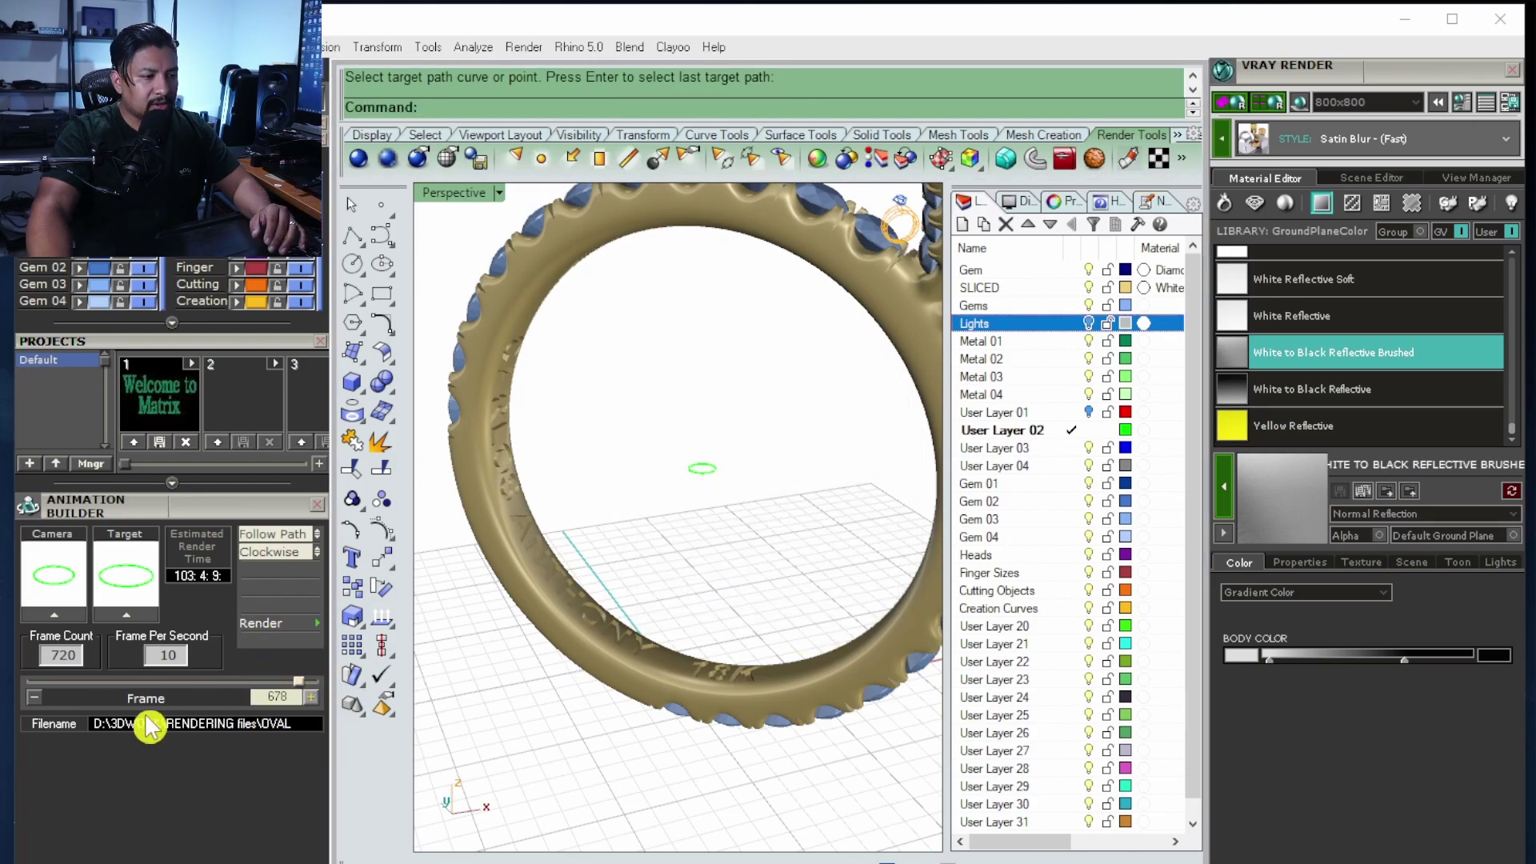
- Step the Animation Builder back to frame 677 and play a preview of the path animation
click(34, 697)
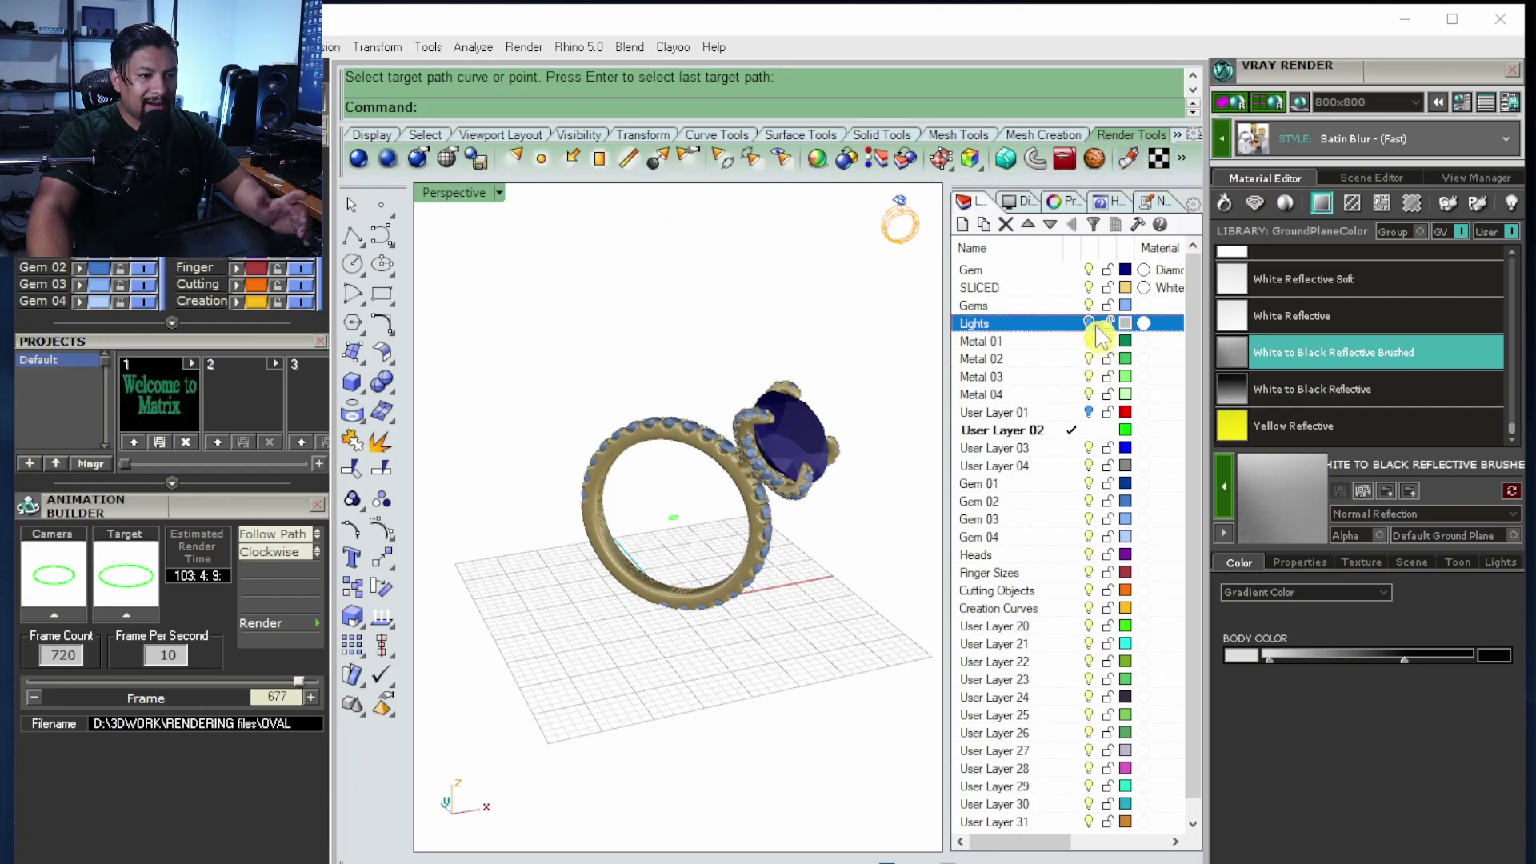
click(1183, 159)
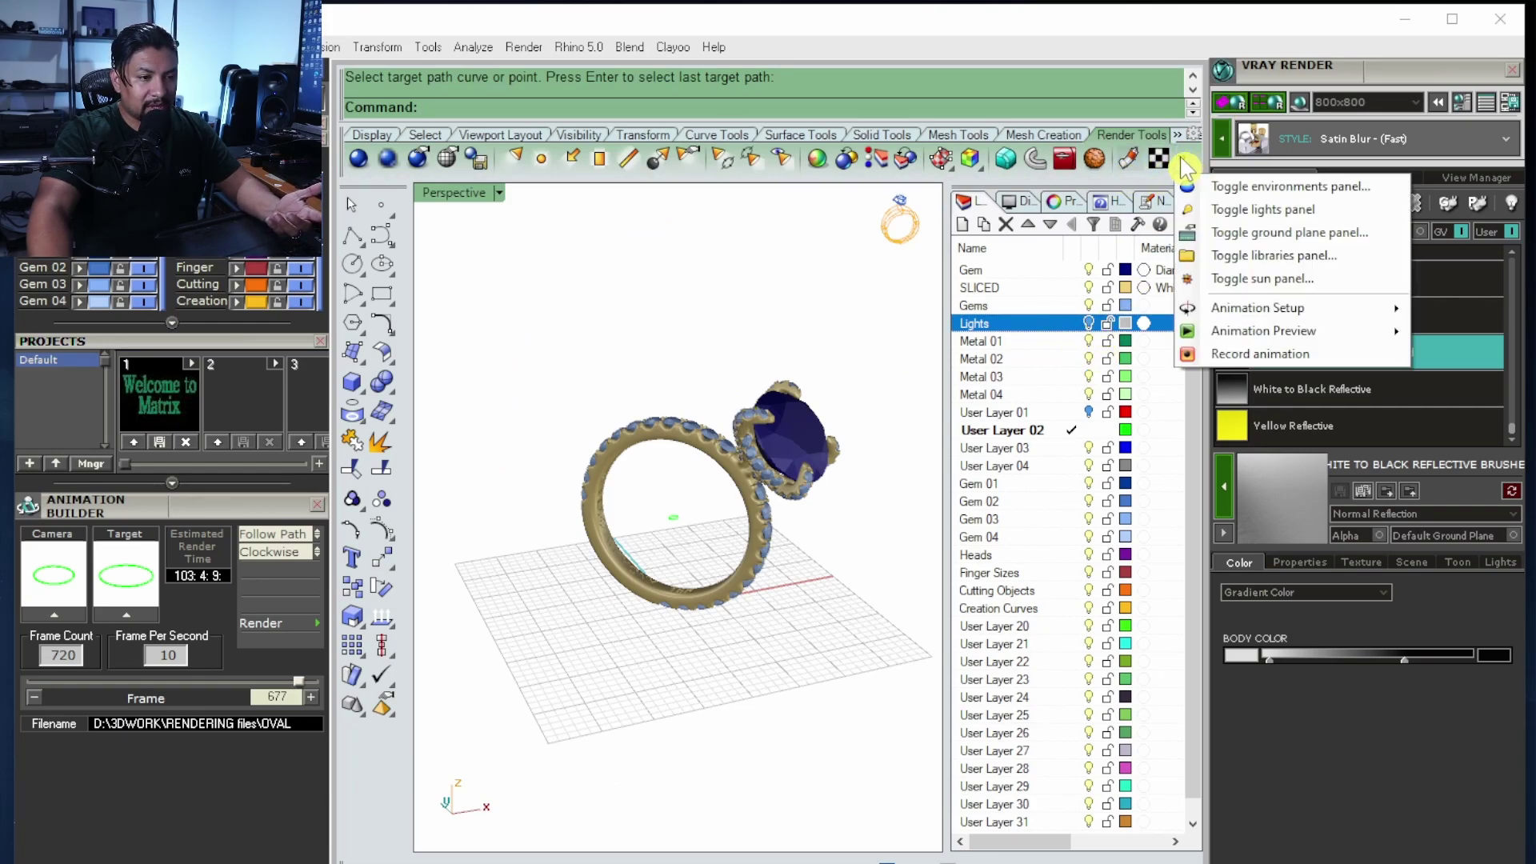
mouse_move(1200, 331)
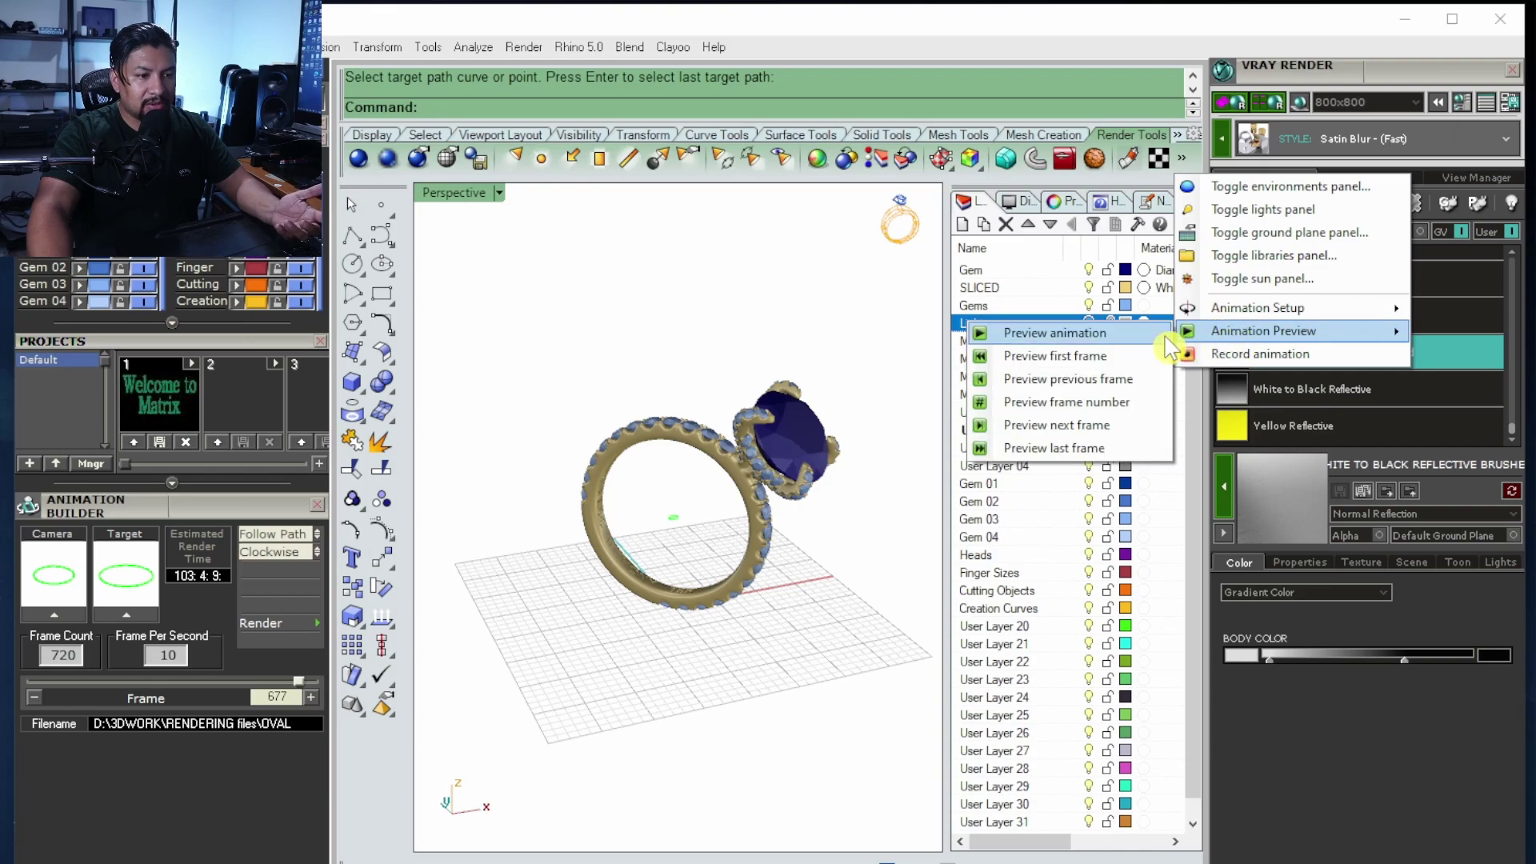
click(1085, 333)
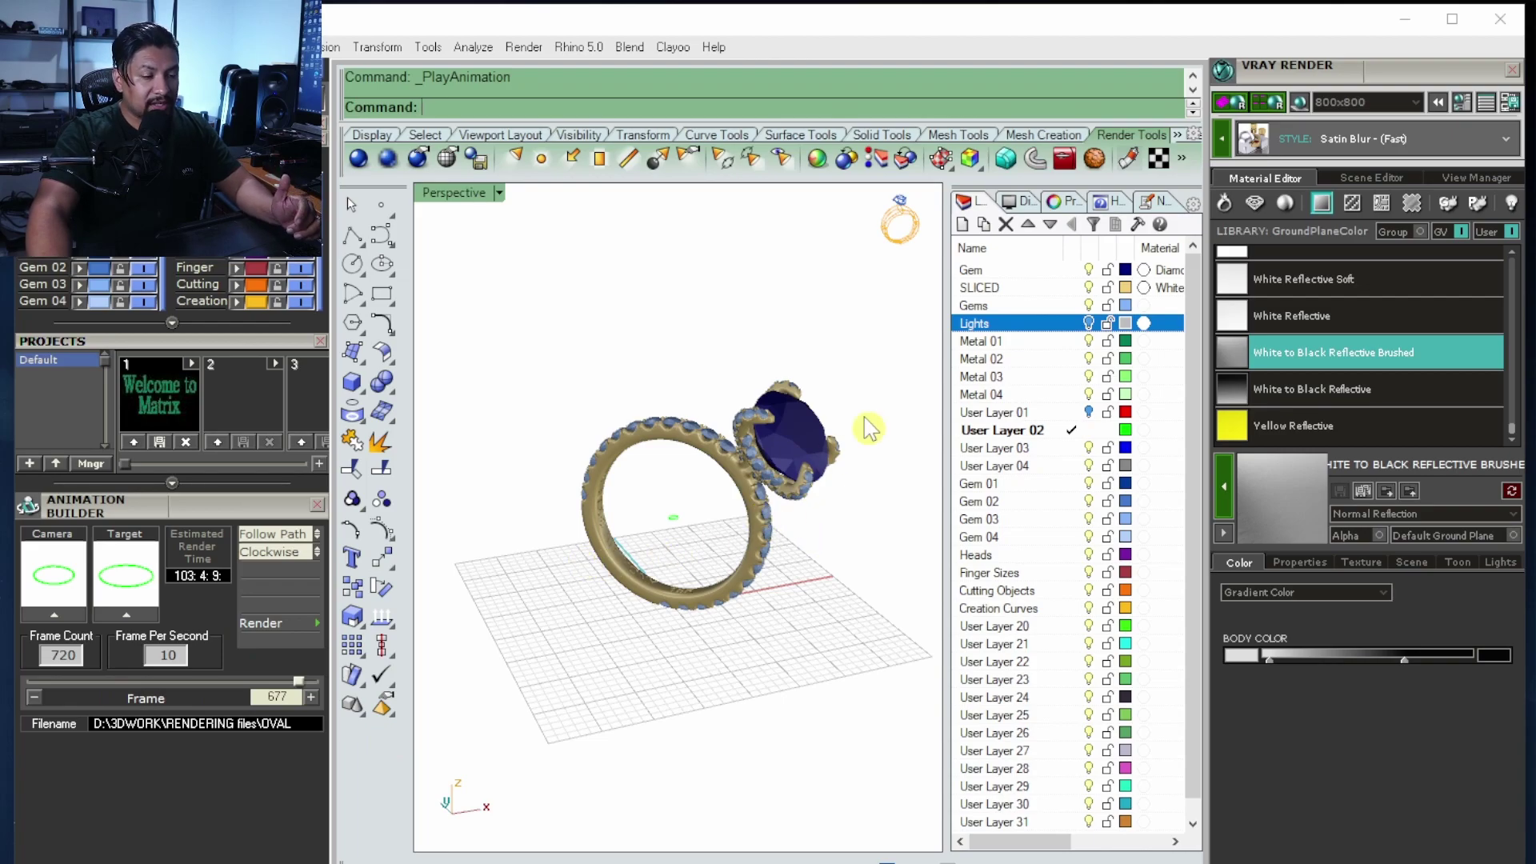
- Set up a 720-frame path animation for the Perspective viewport, picking the large circle as camera path and the small circle as target path
click(1182, 157)
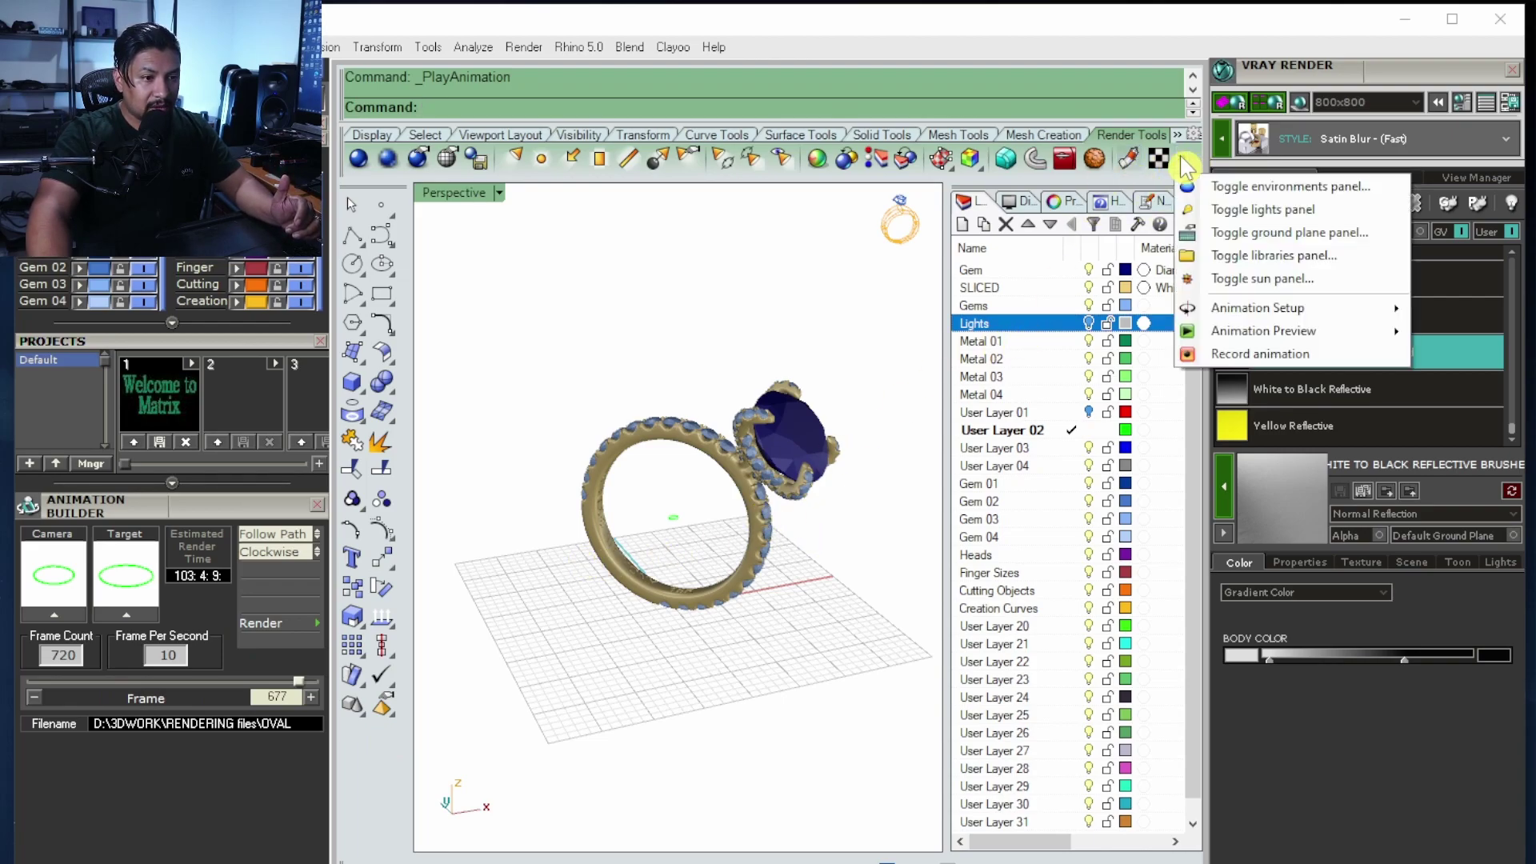
mouse_move(1248, 309)
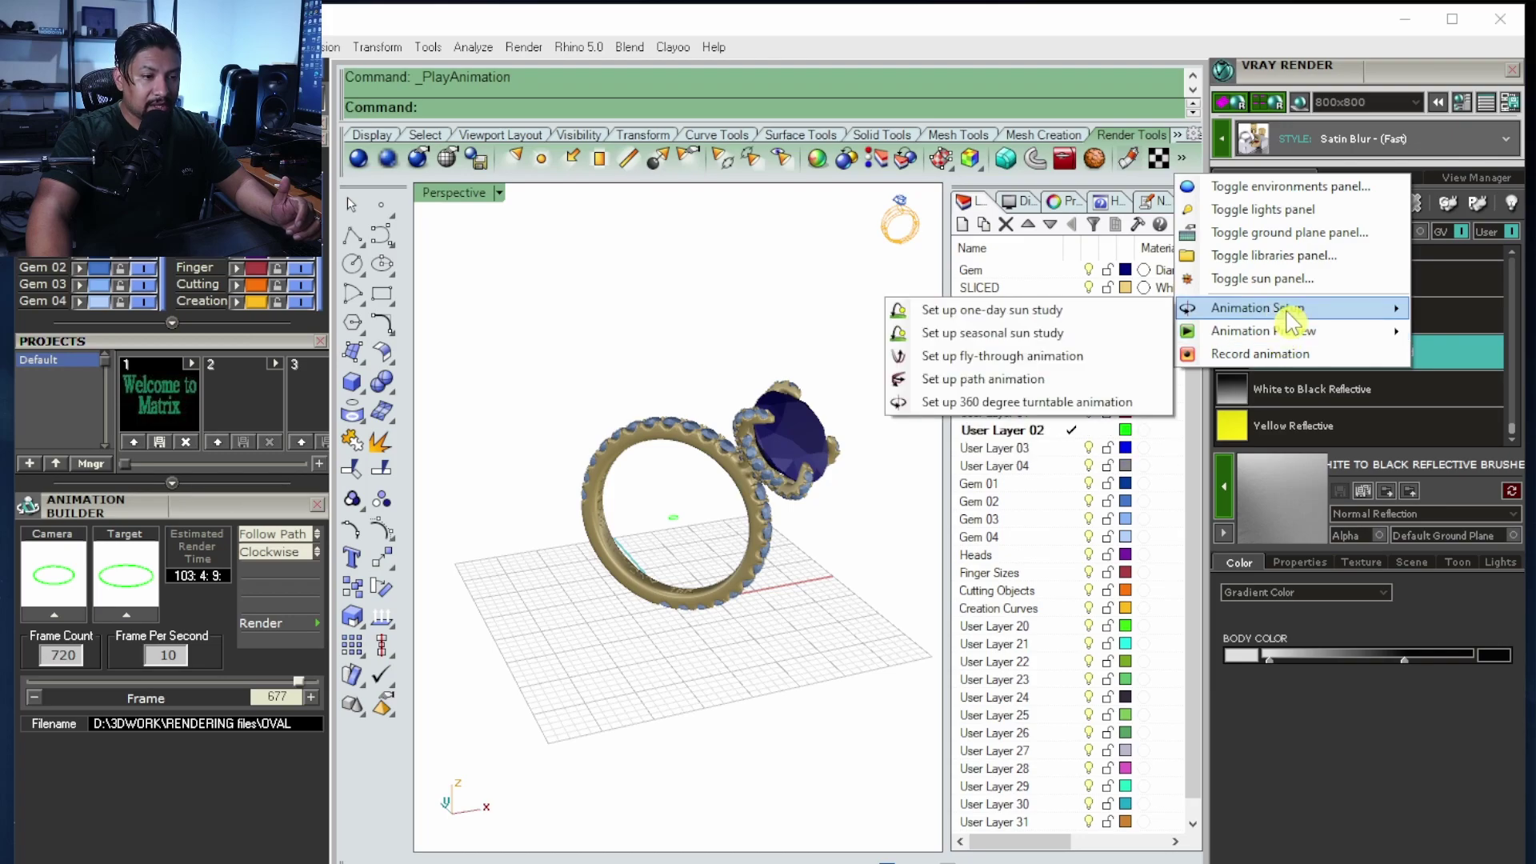
click(1000, 379)
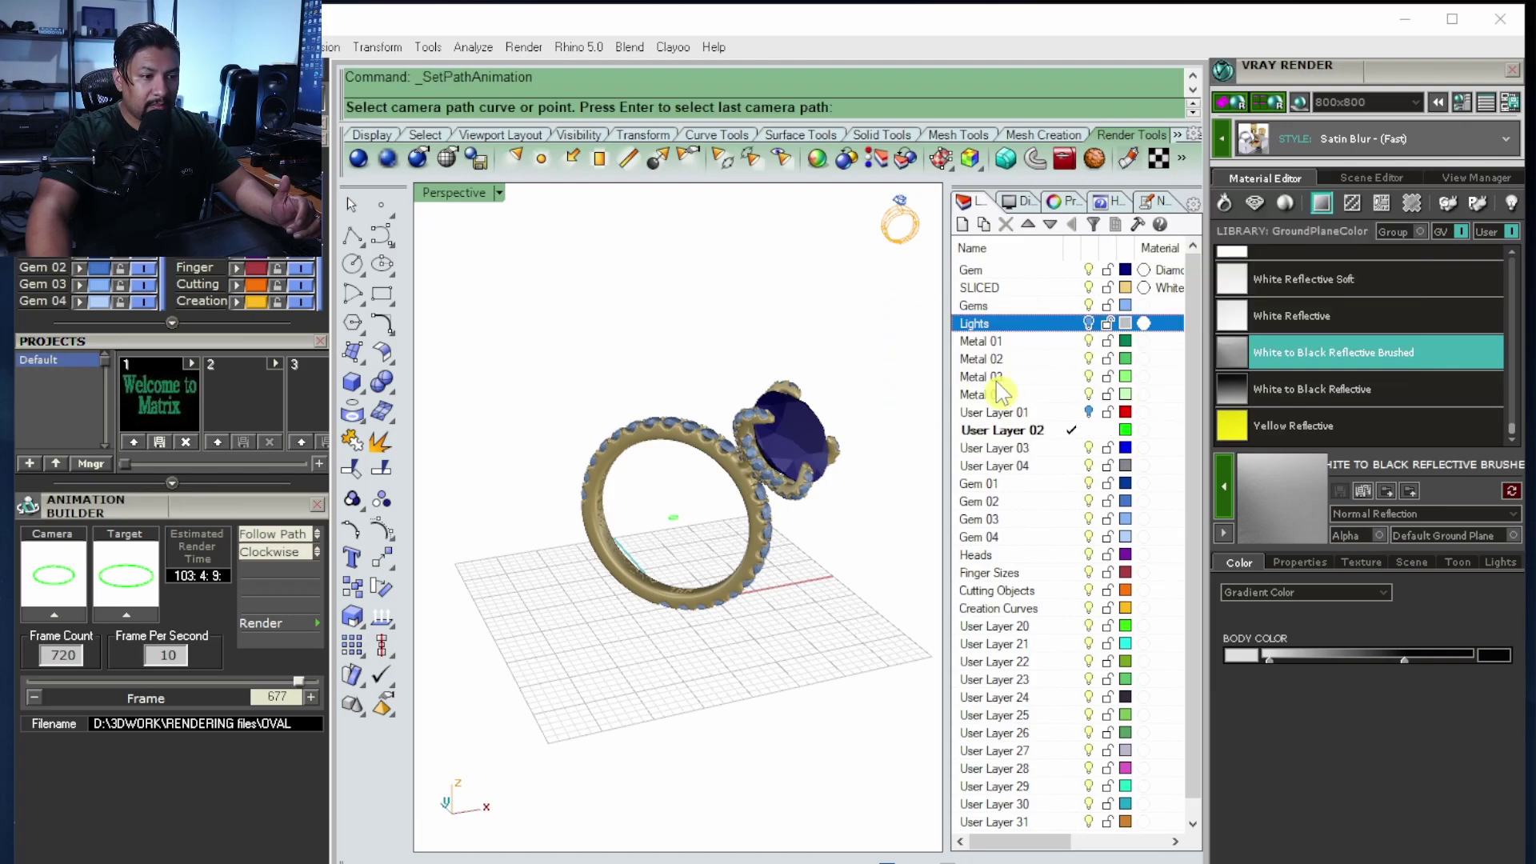
double_click(453, 193)
double_click(433, 193)
double_click(431, 195)
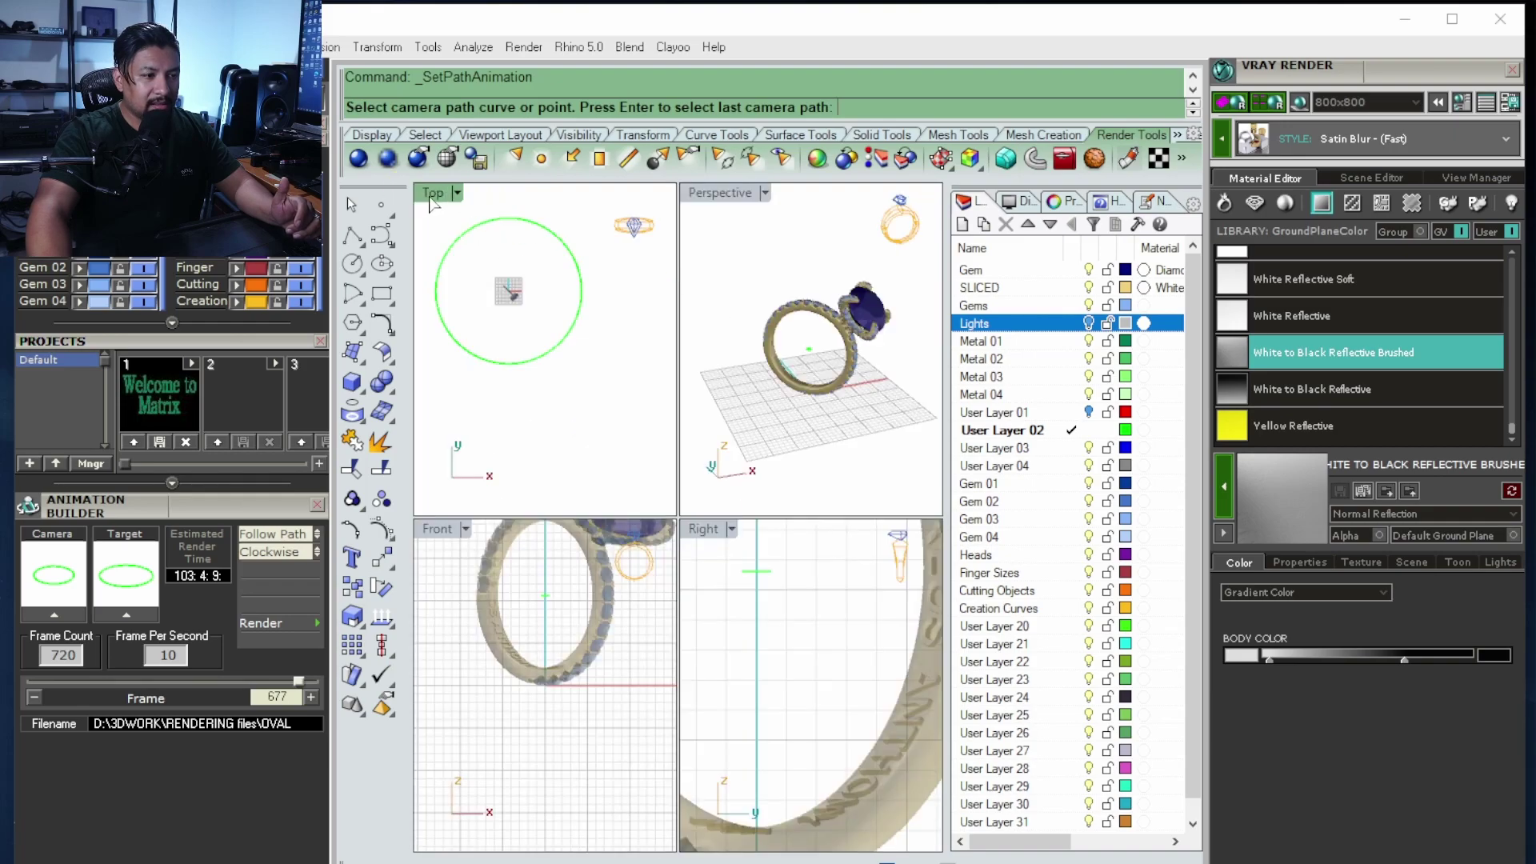
click(549, 234)
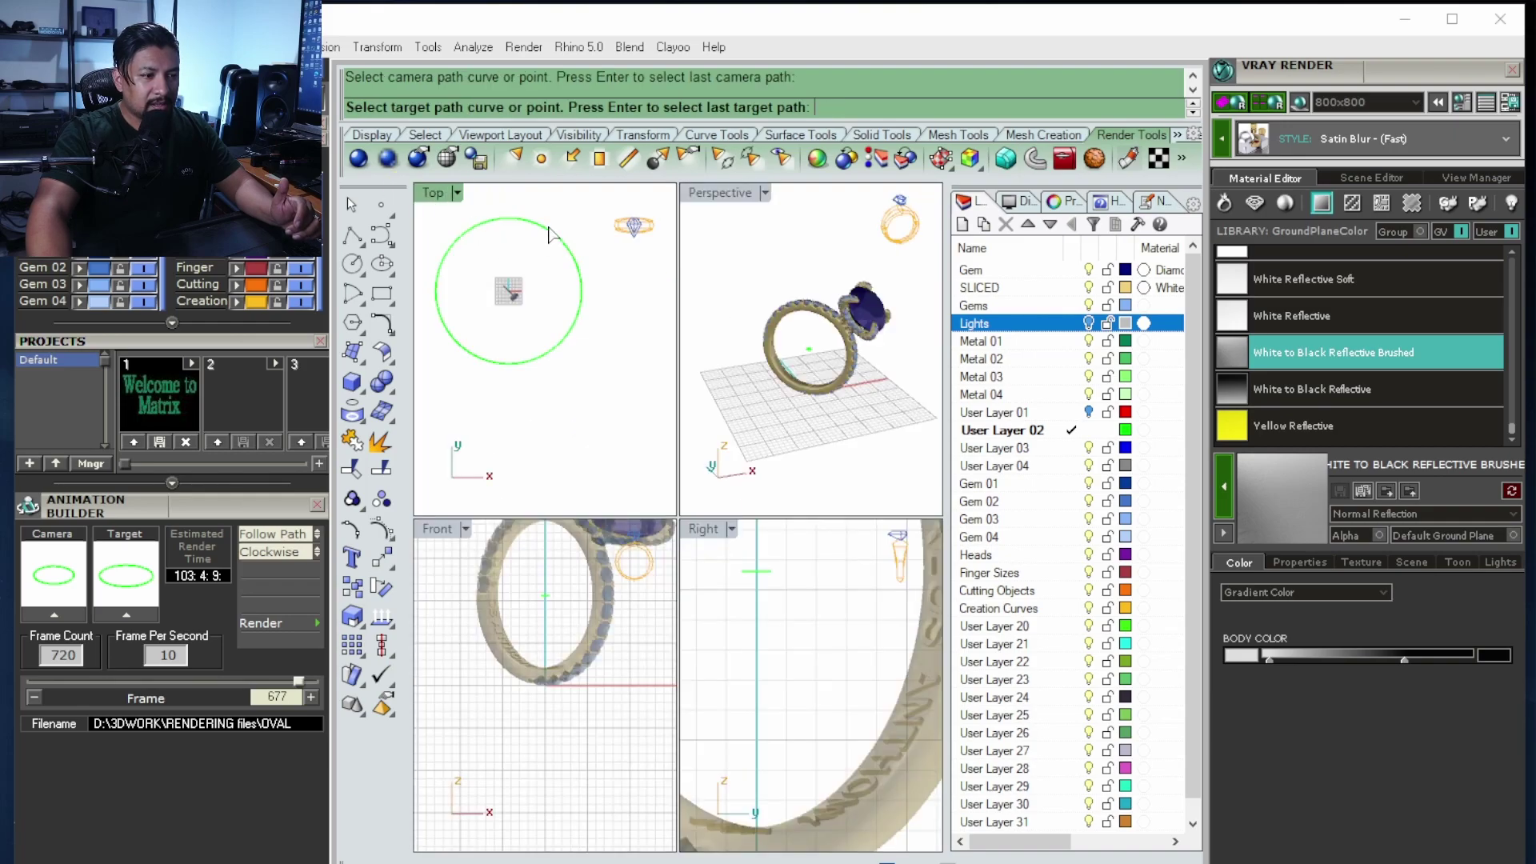
click(760, 573)
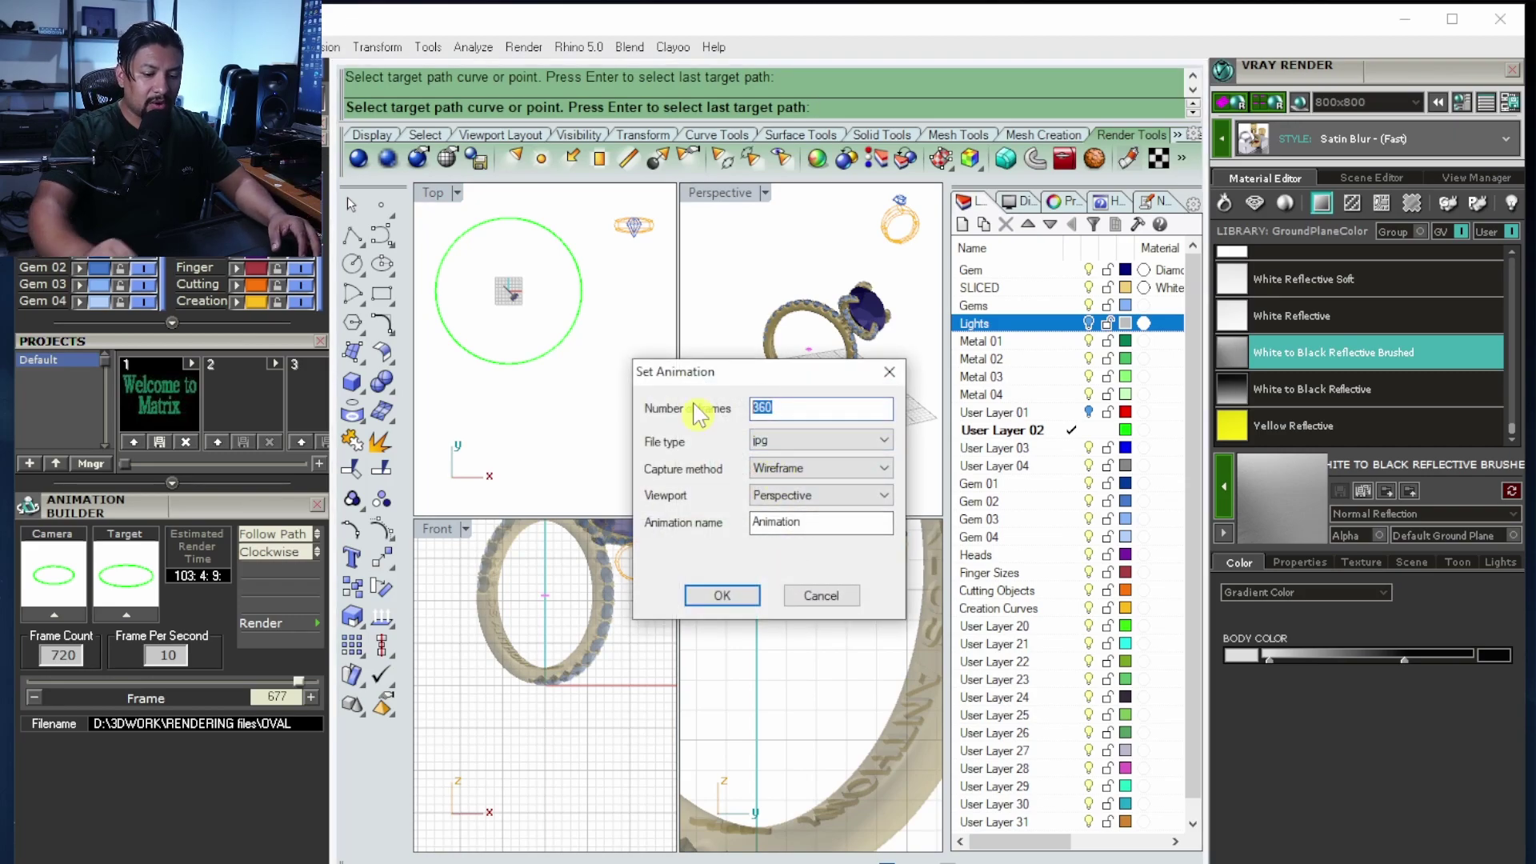
text(720)
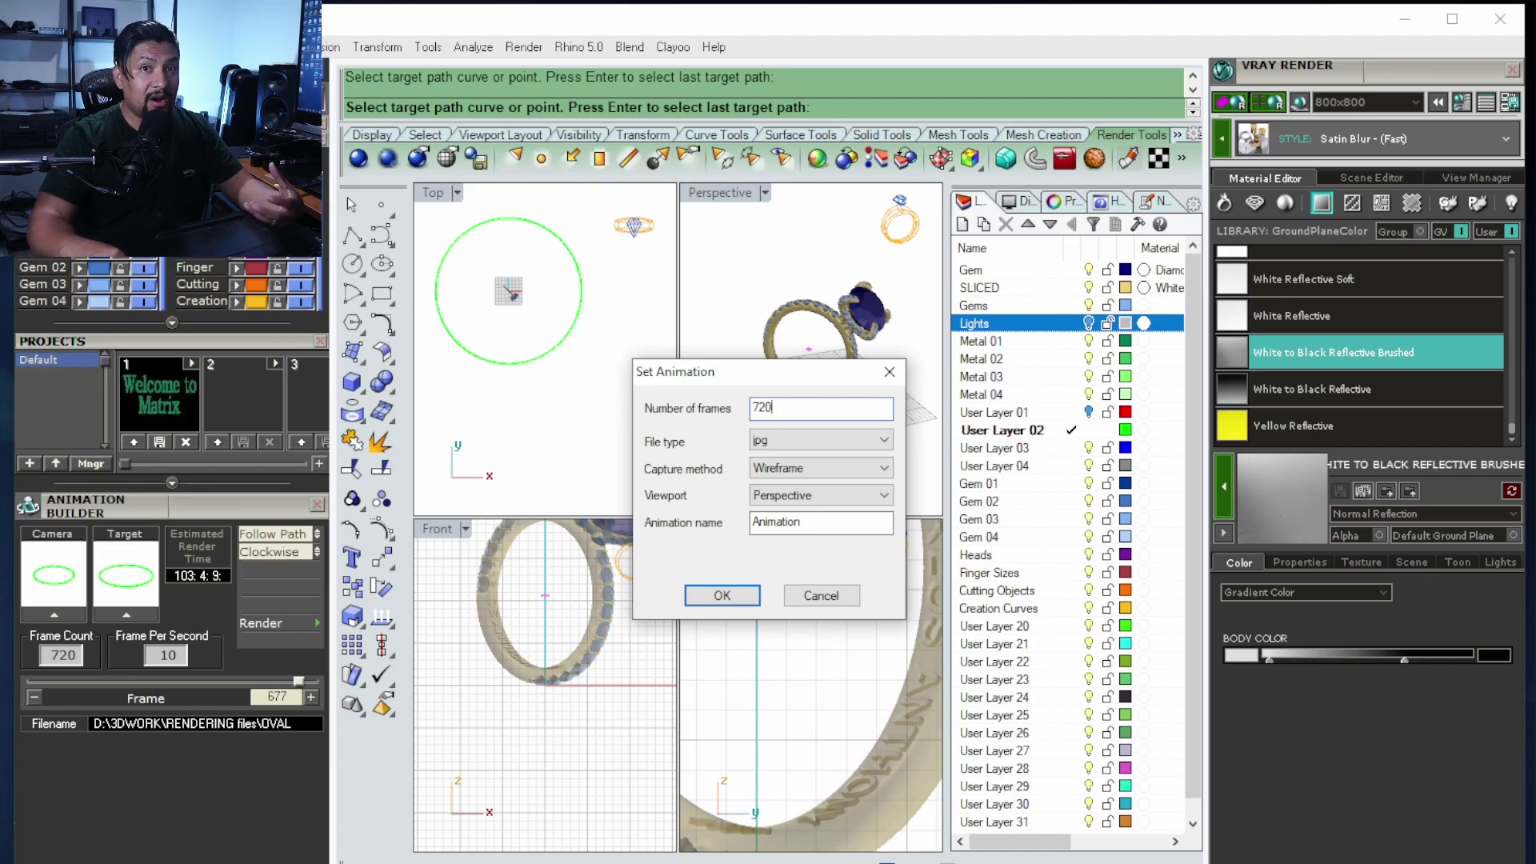
key(Return)
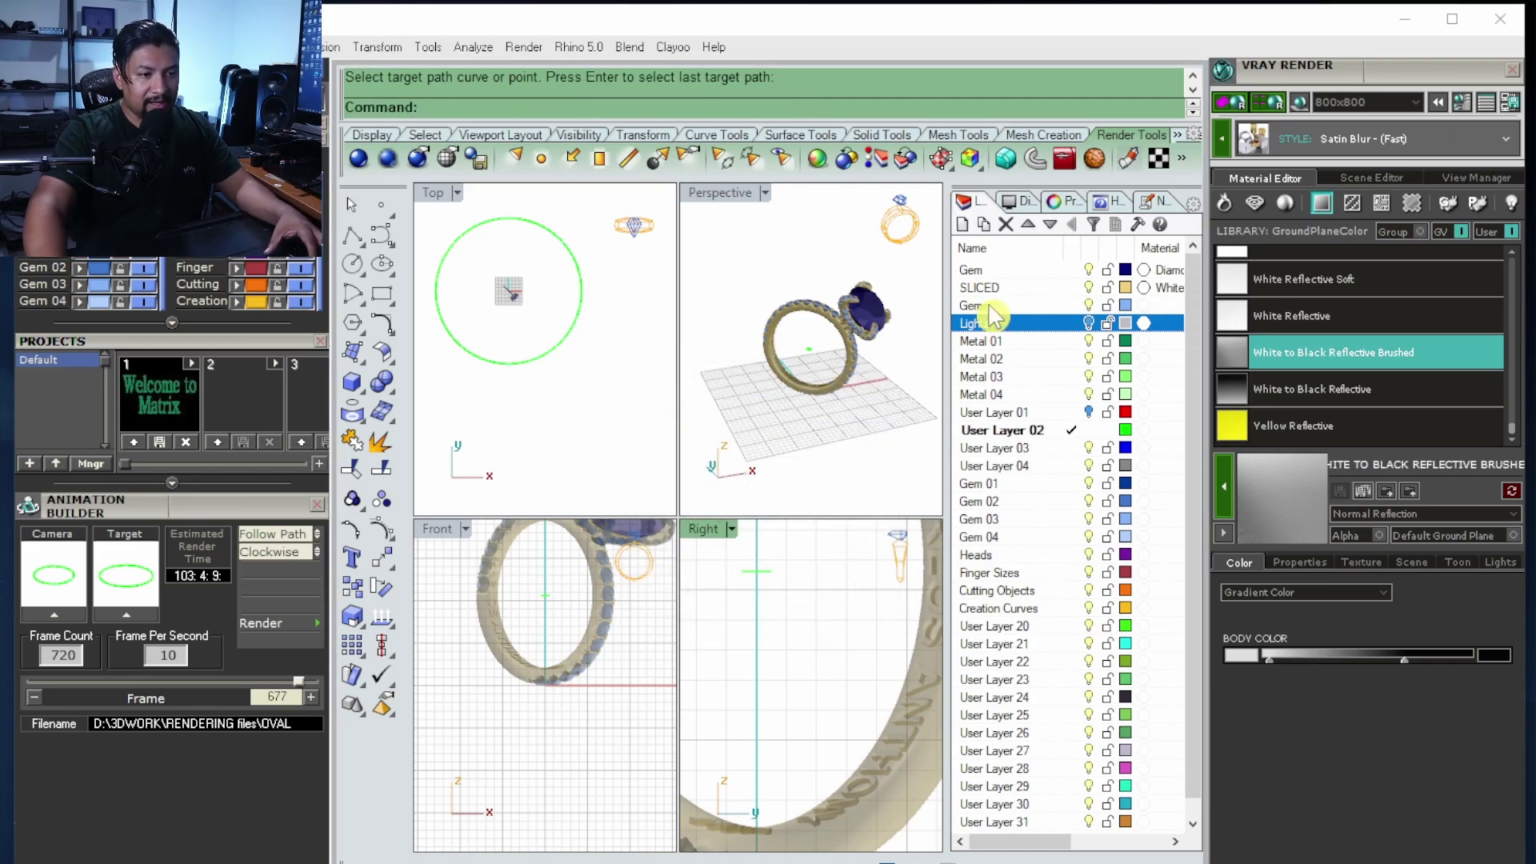
- Play a preview of the 720-frame path animation
click(1182, 158)
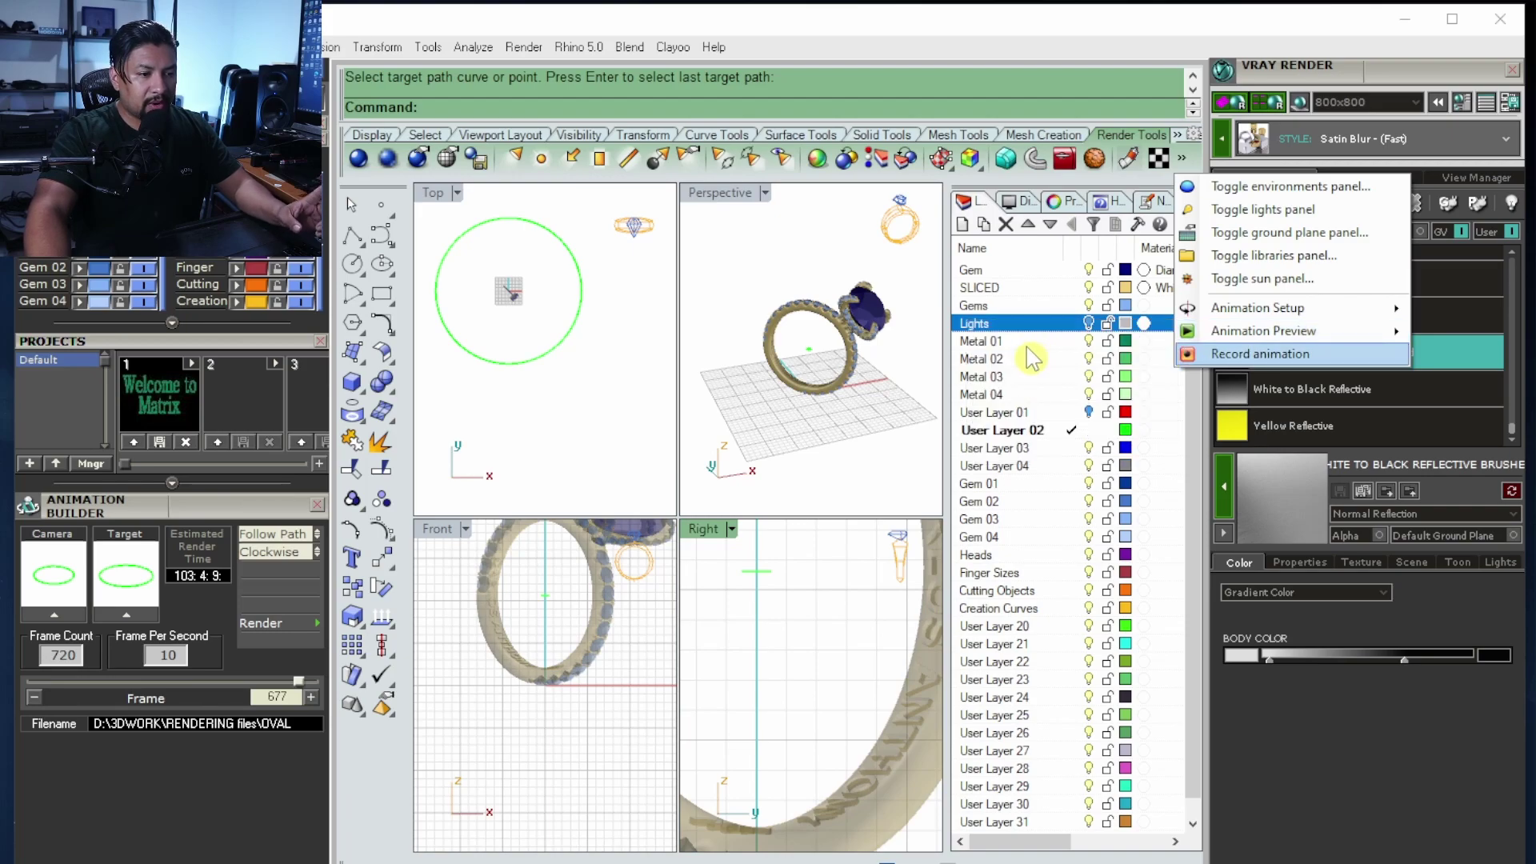
mouse_move(1188, 330)
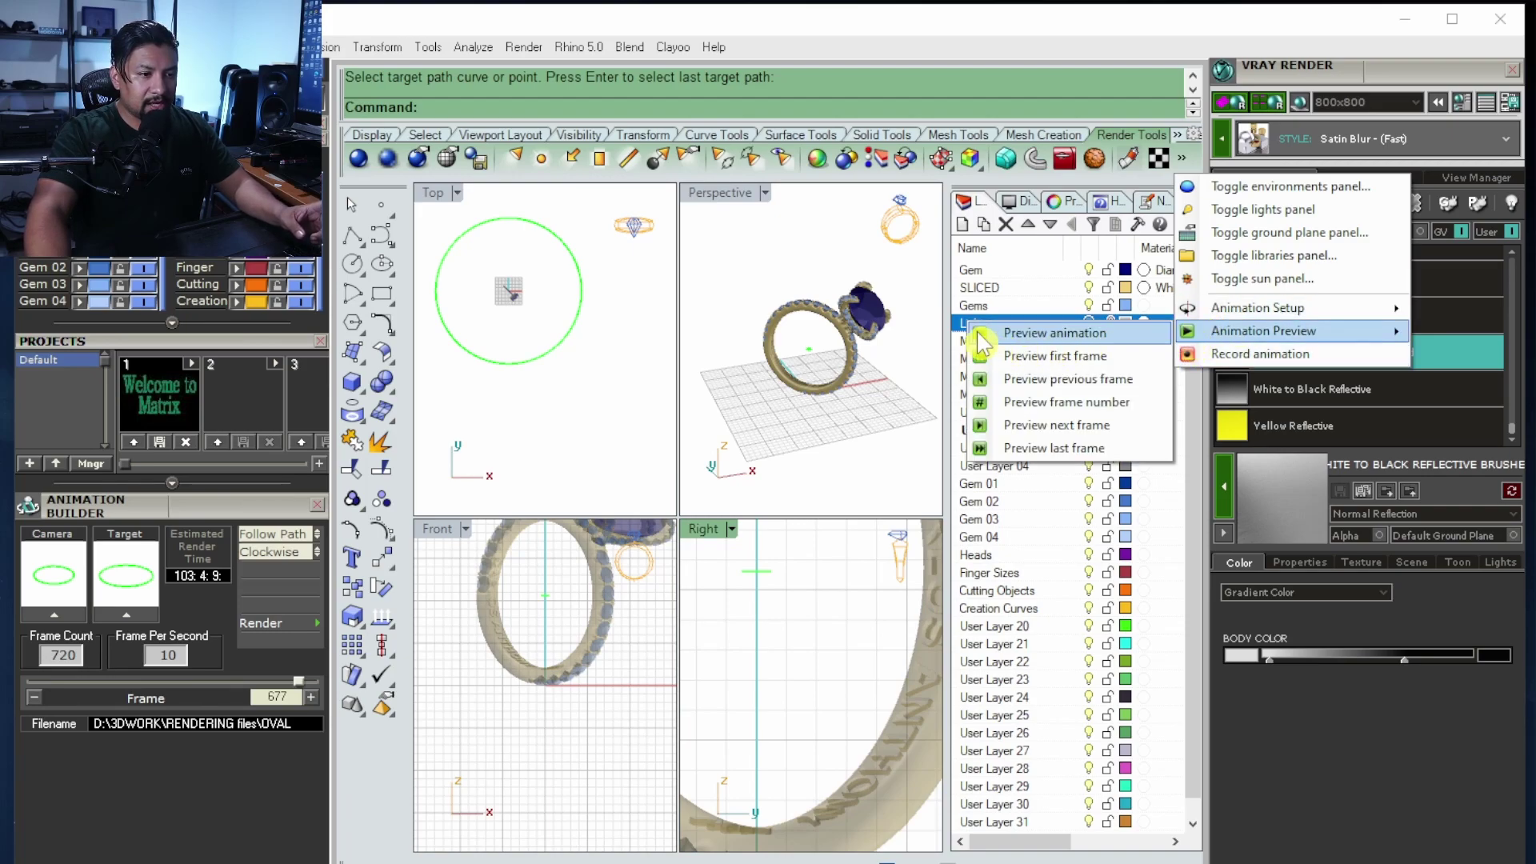
click(1054, 332)
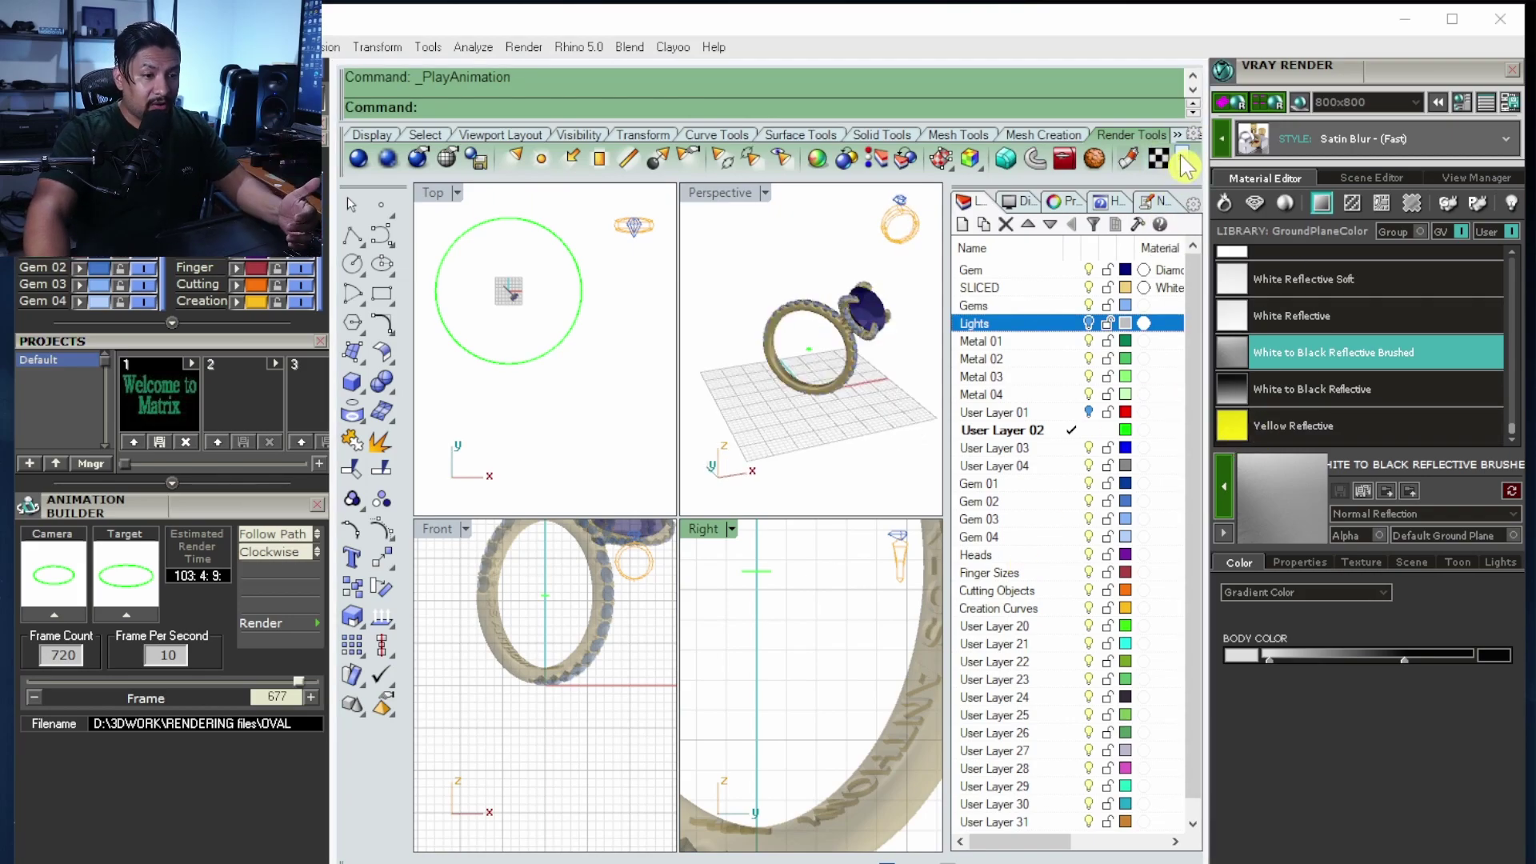
click(1186, 166)
click(1262, 278)
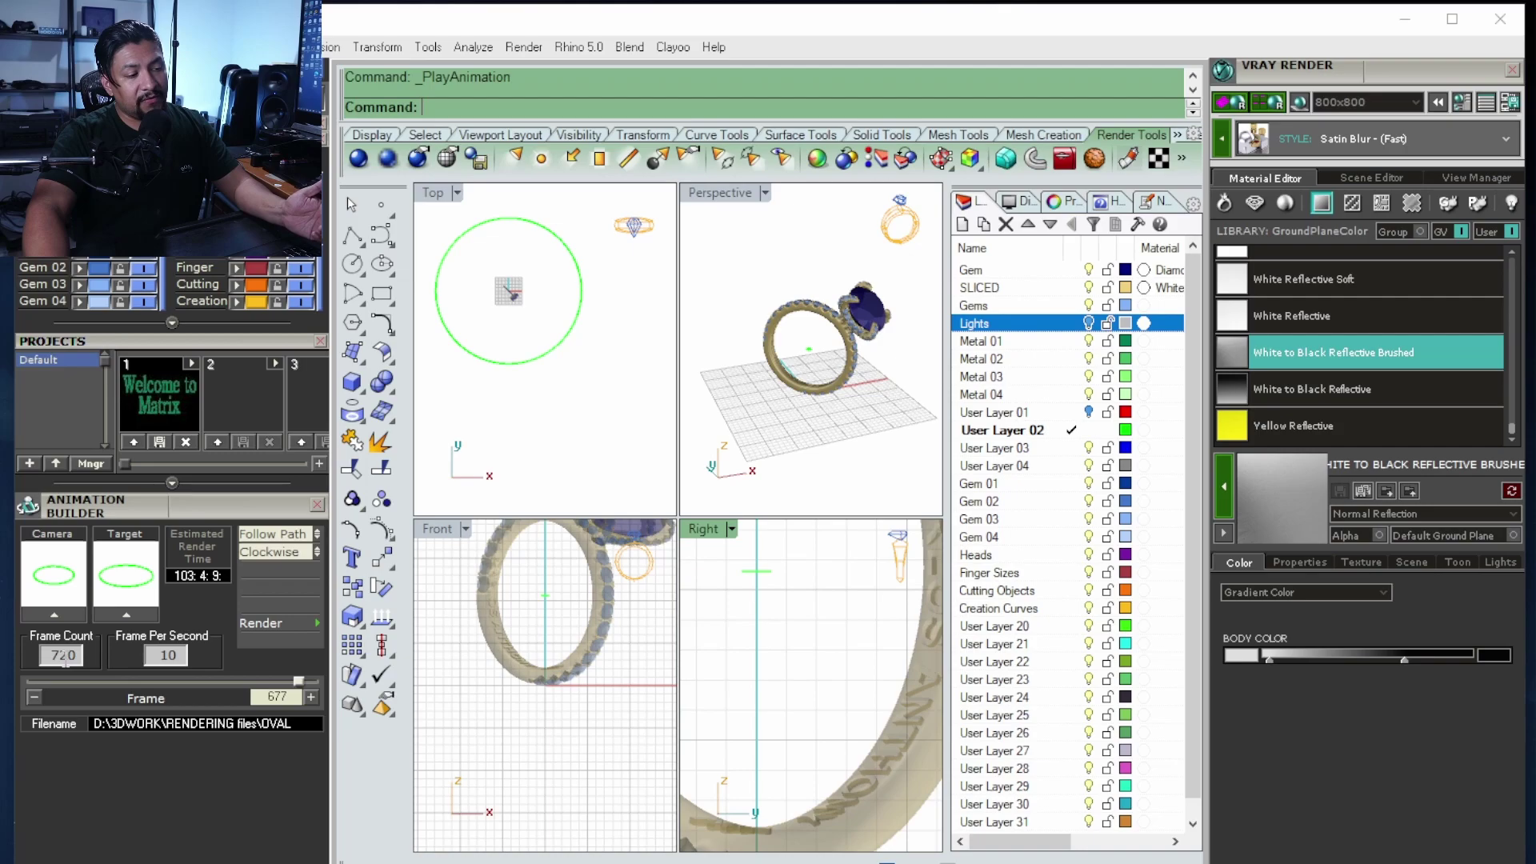
- Set up the path animation again along the same two circles with 1440 frames and the Shaded capture method
click(1189, 163)
mouse_move(1260, 320)
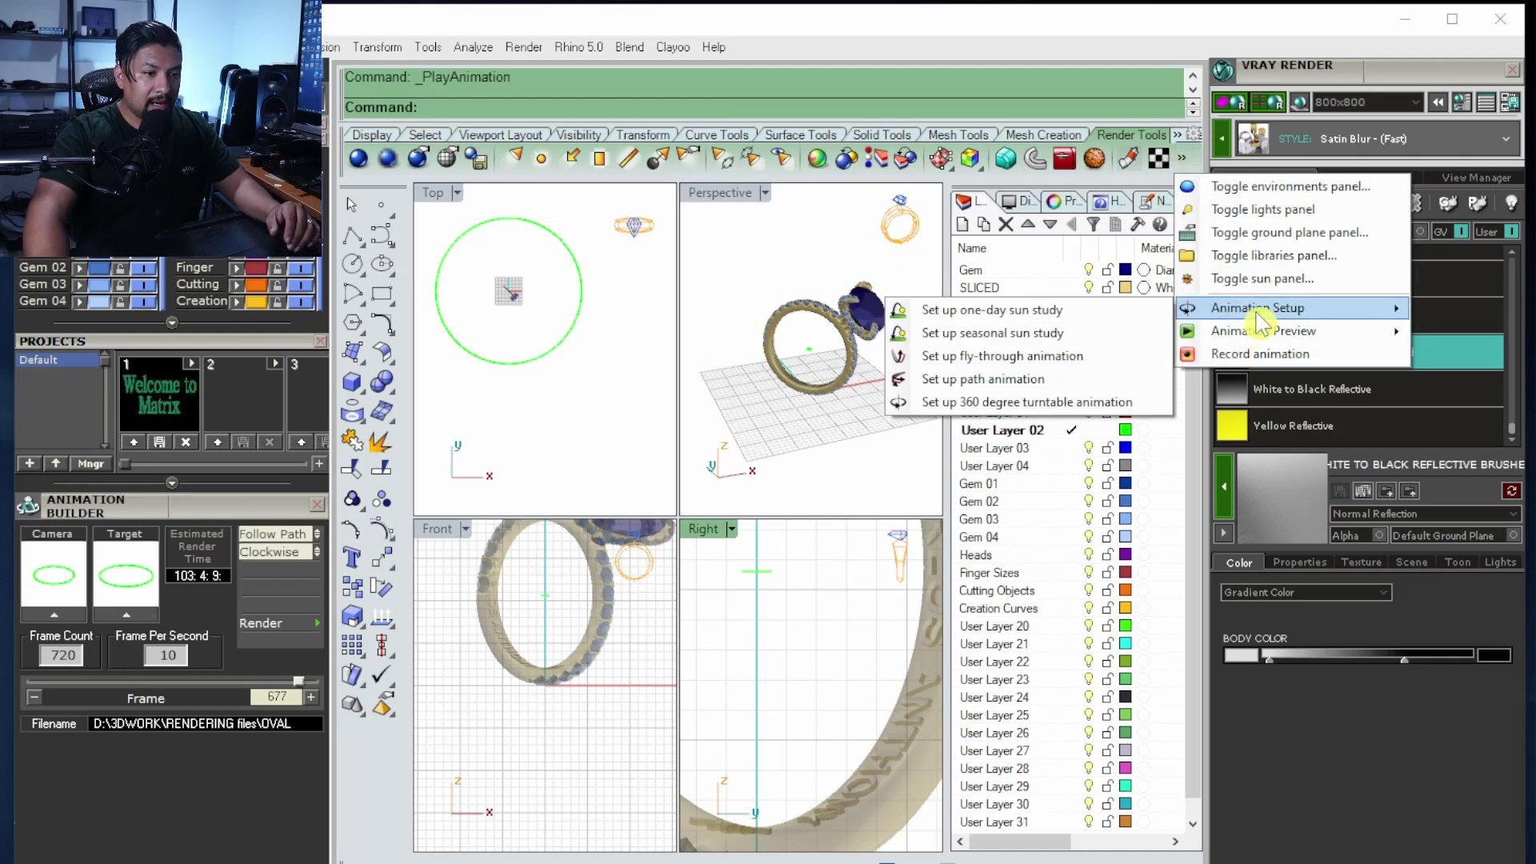
click(974, 380)
click(525, 362)
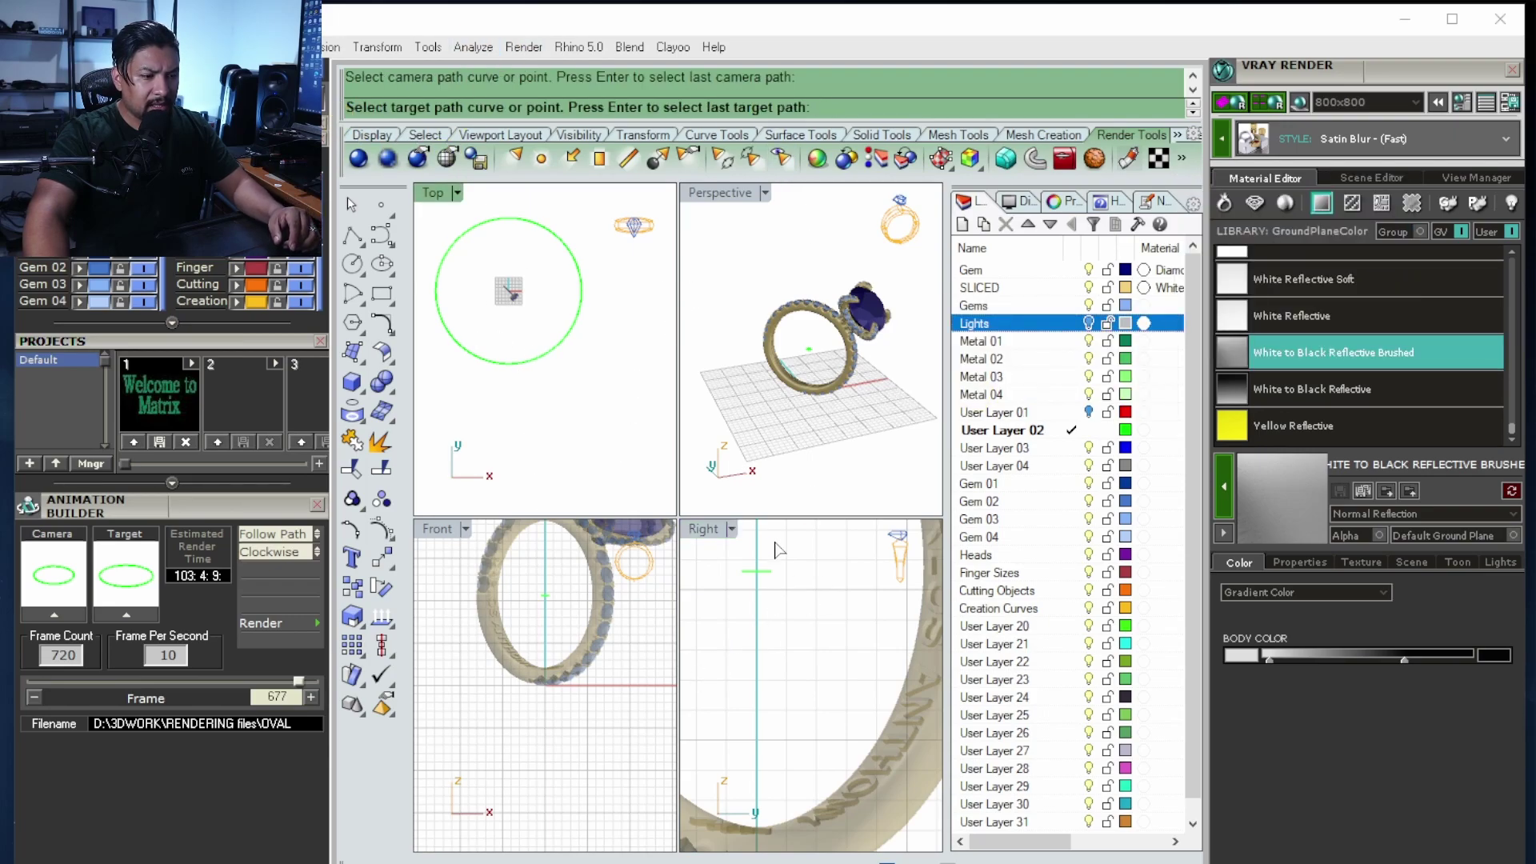
click(762, 578)
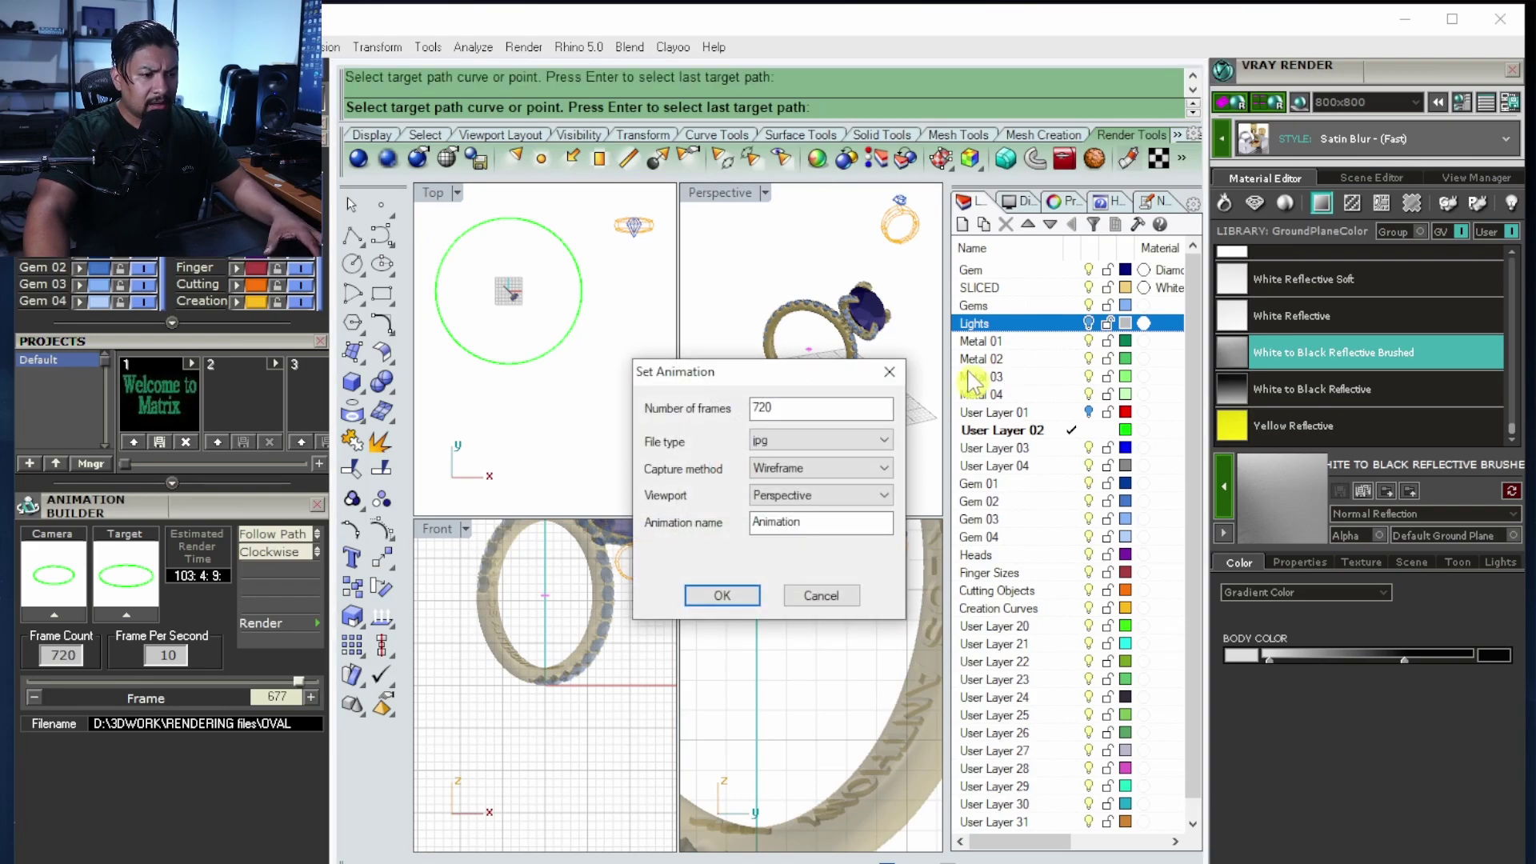
text(1440)
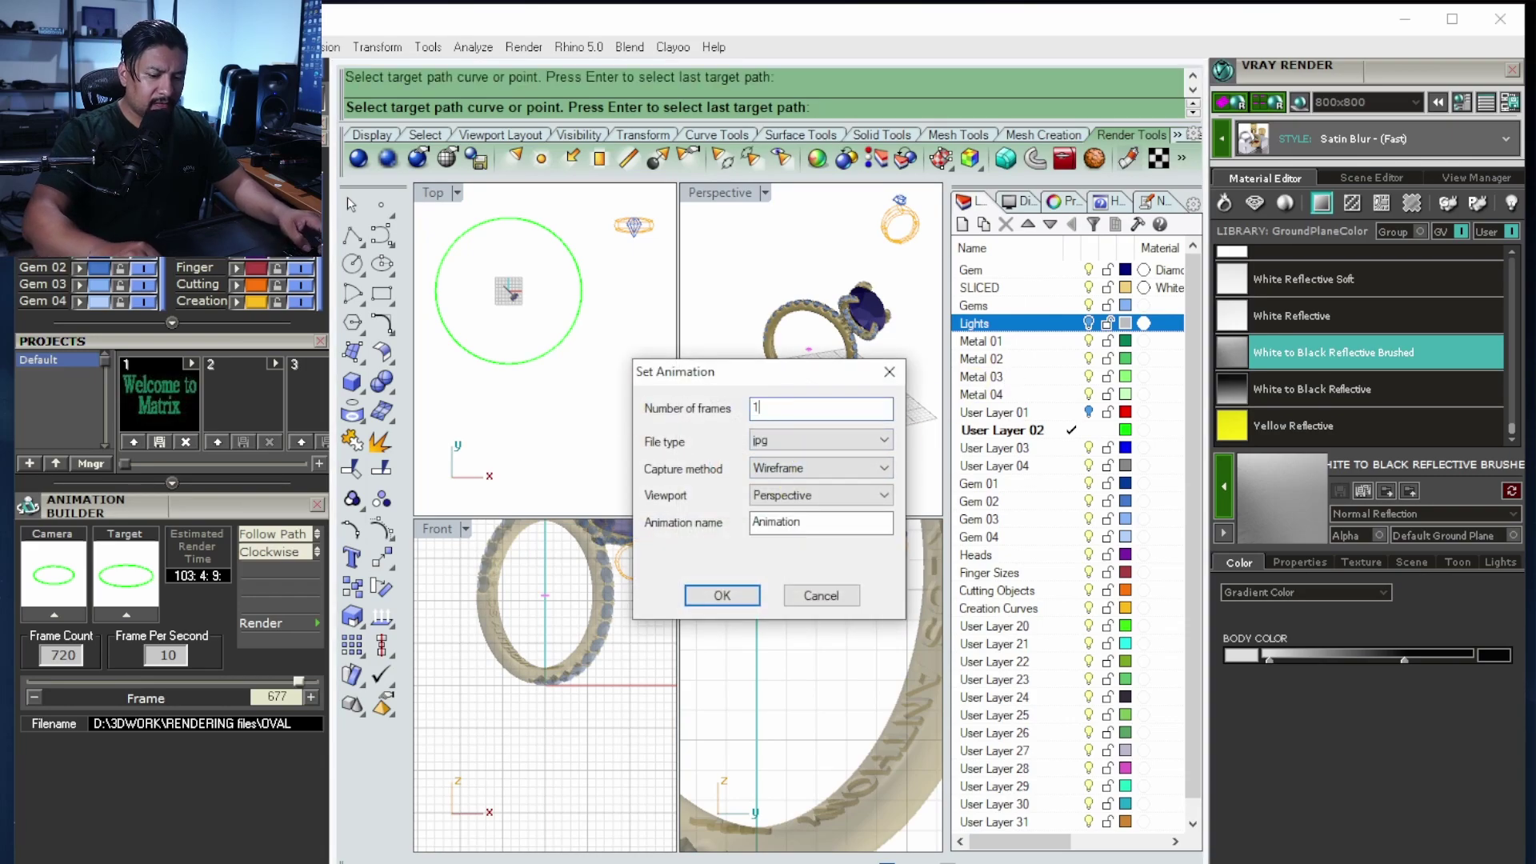
click(840, 471)
click(808, 500)
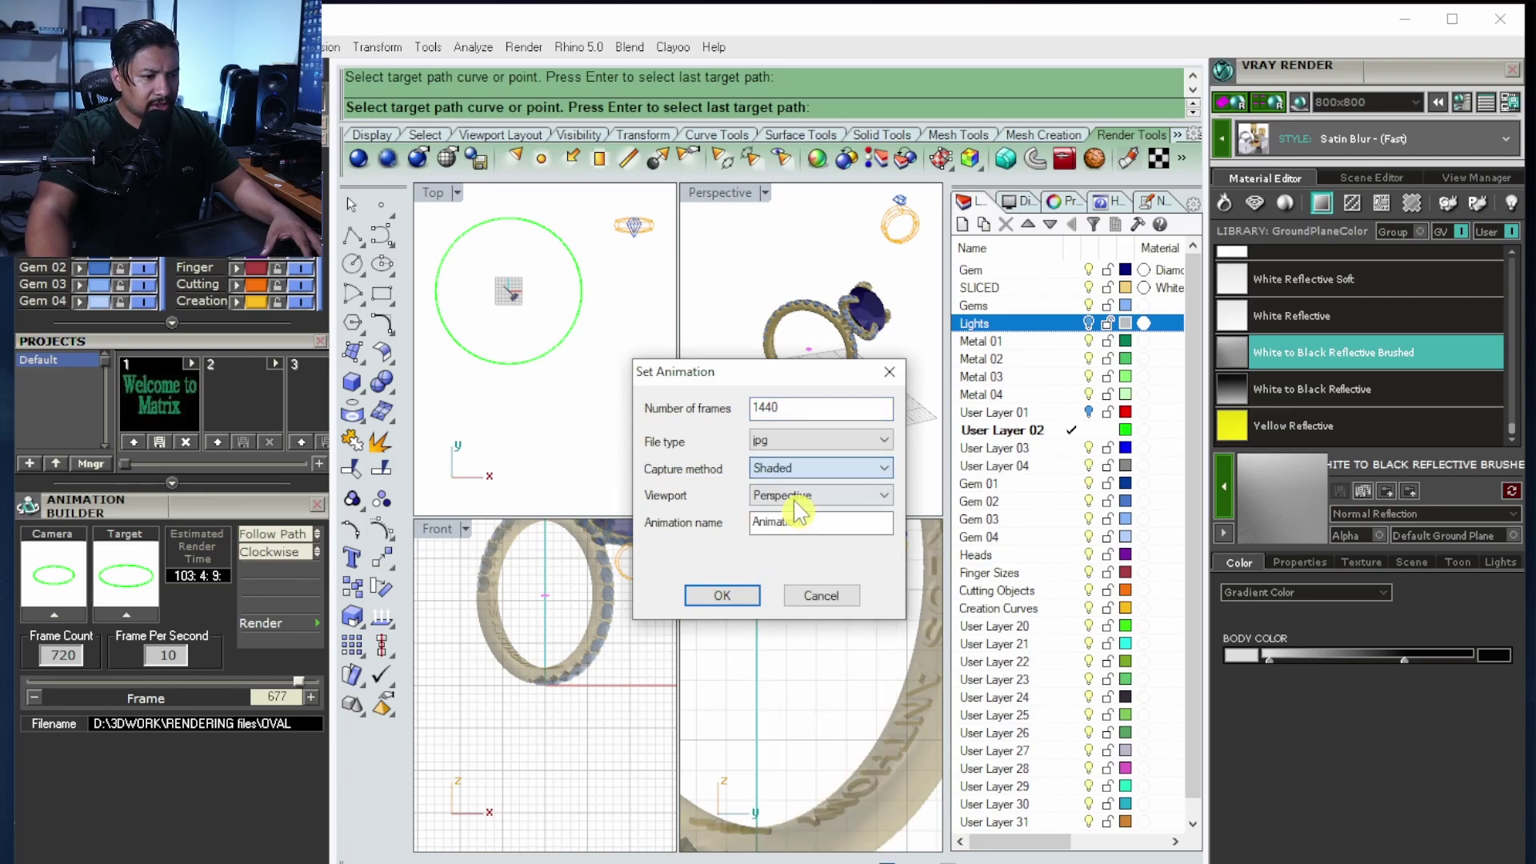
click(723, 597)
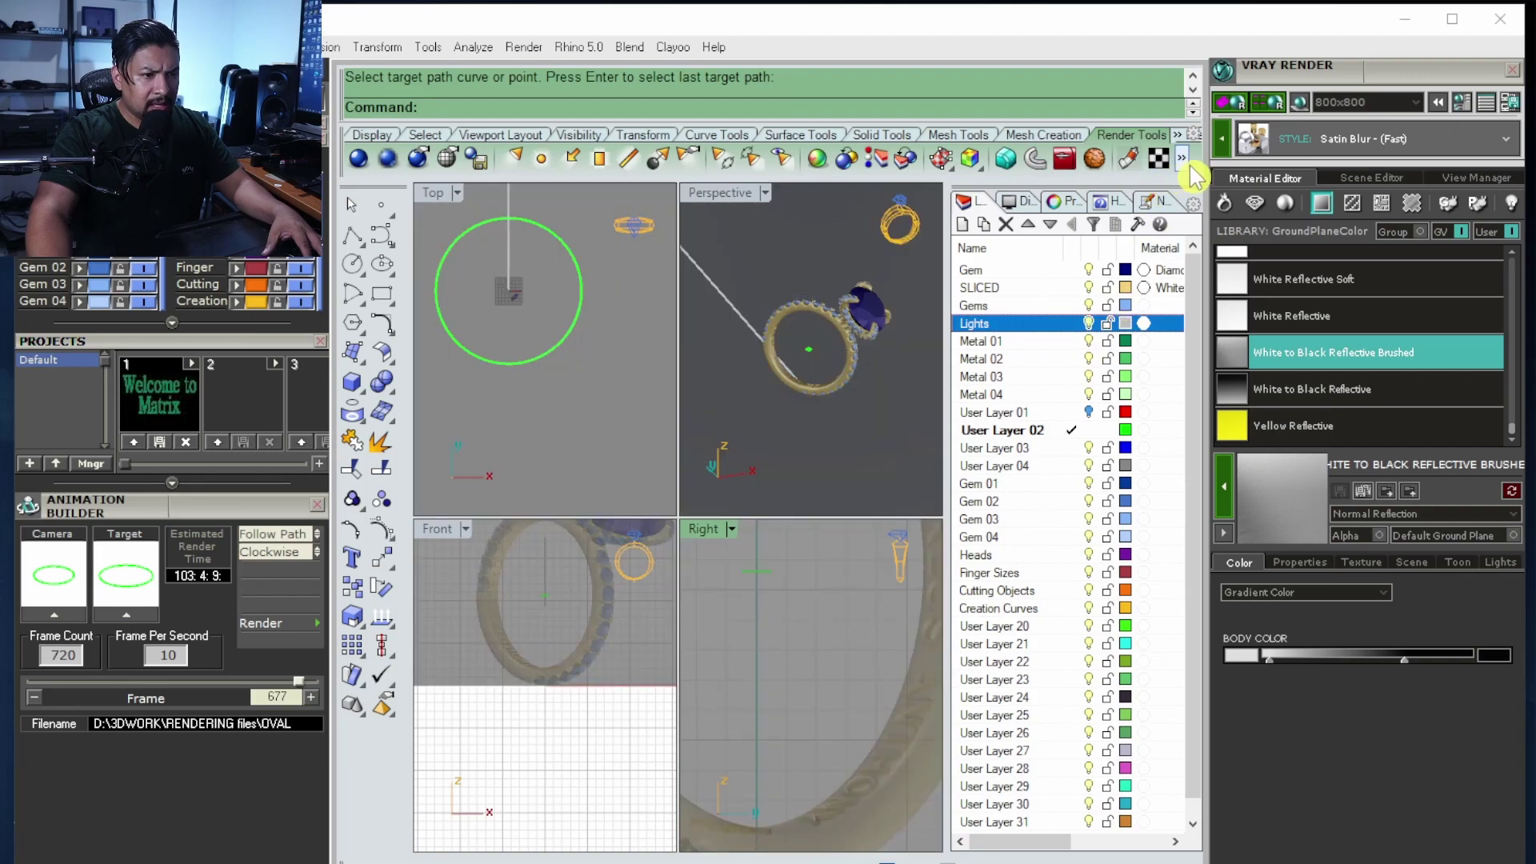
- Play a preview of the 1440-frame shaded path animation
click(1183, 157)
mouse_move(1198, 336)
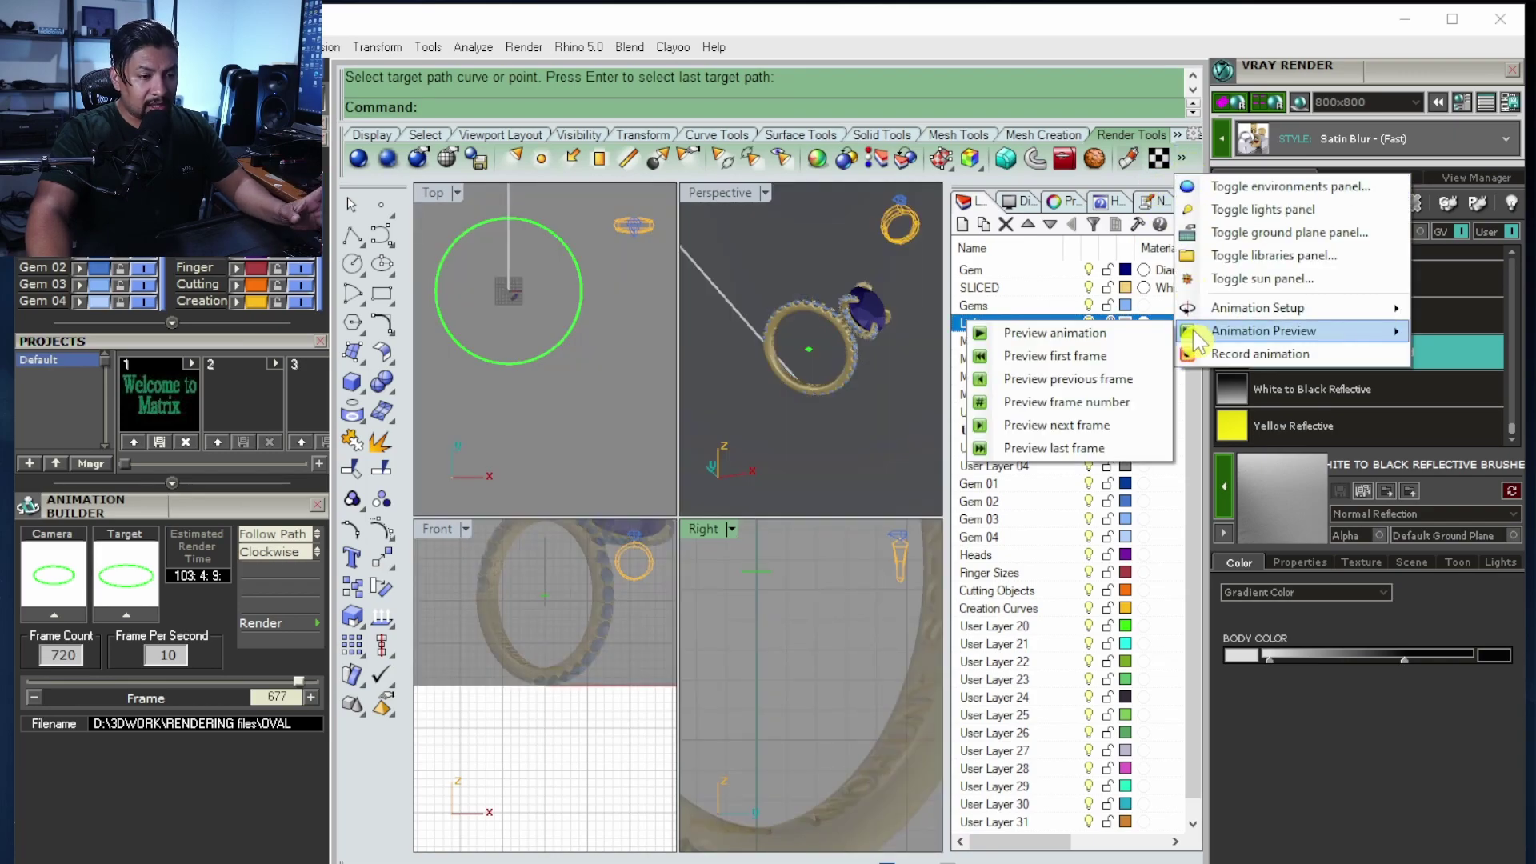
click(992, 336)
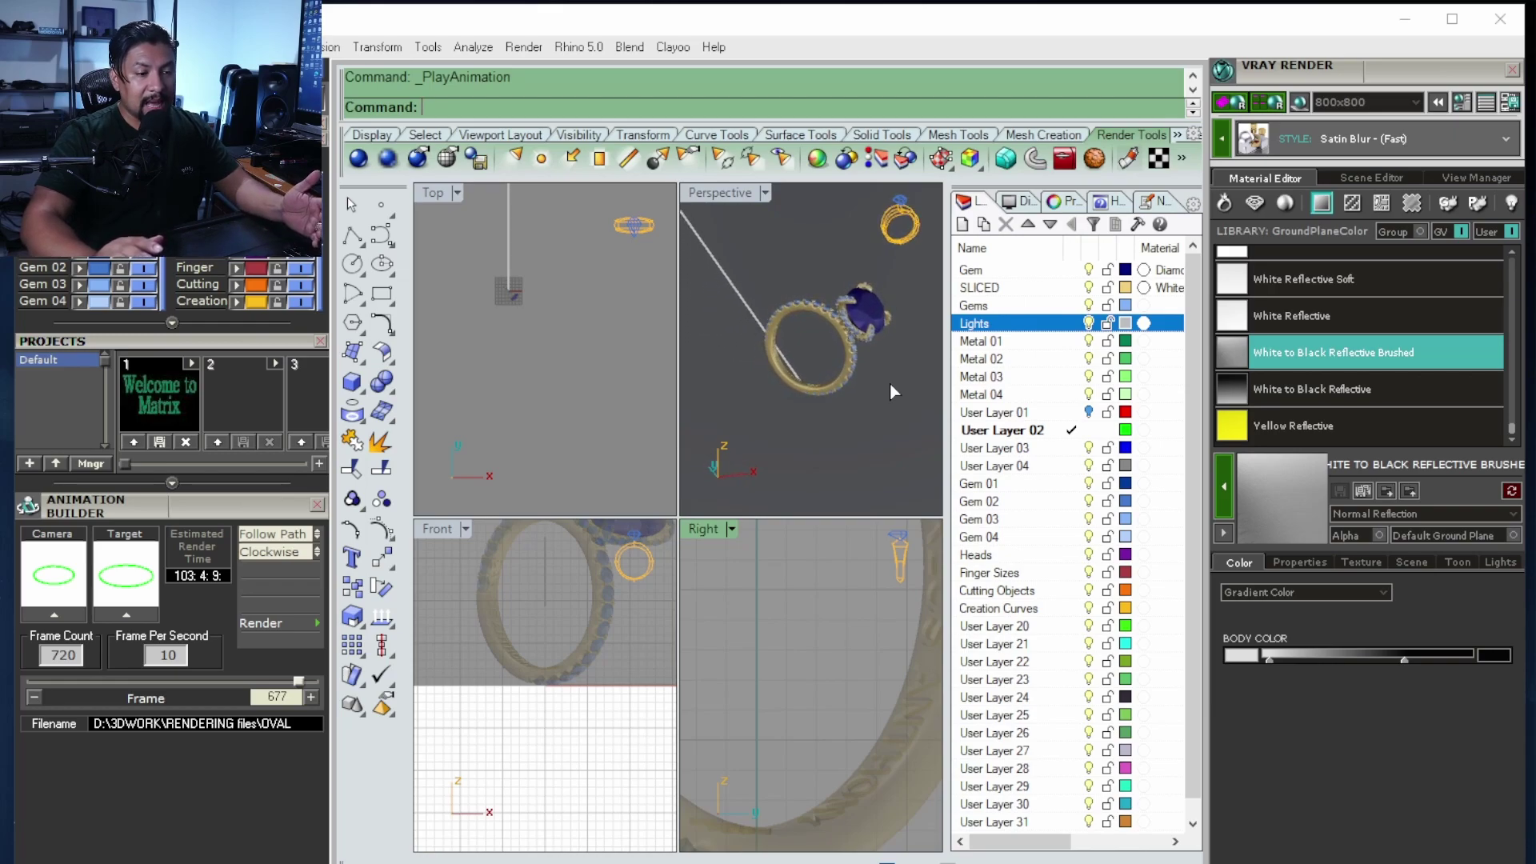
click(893, 393)
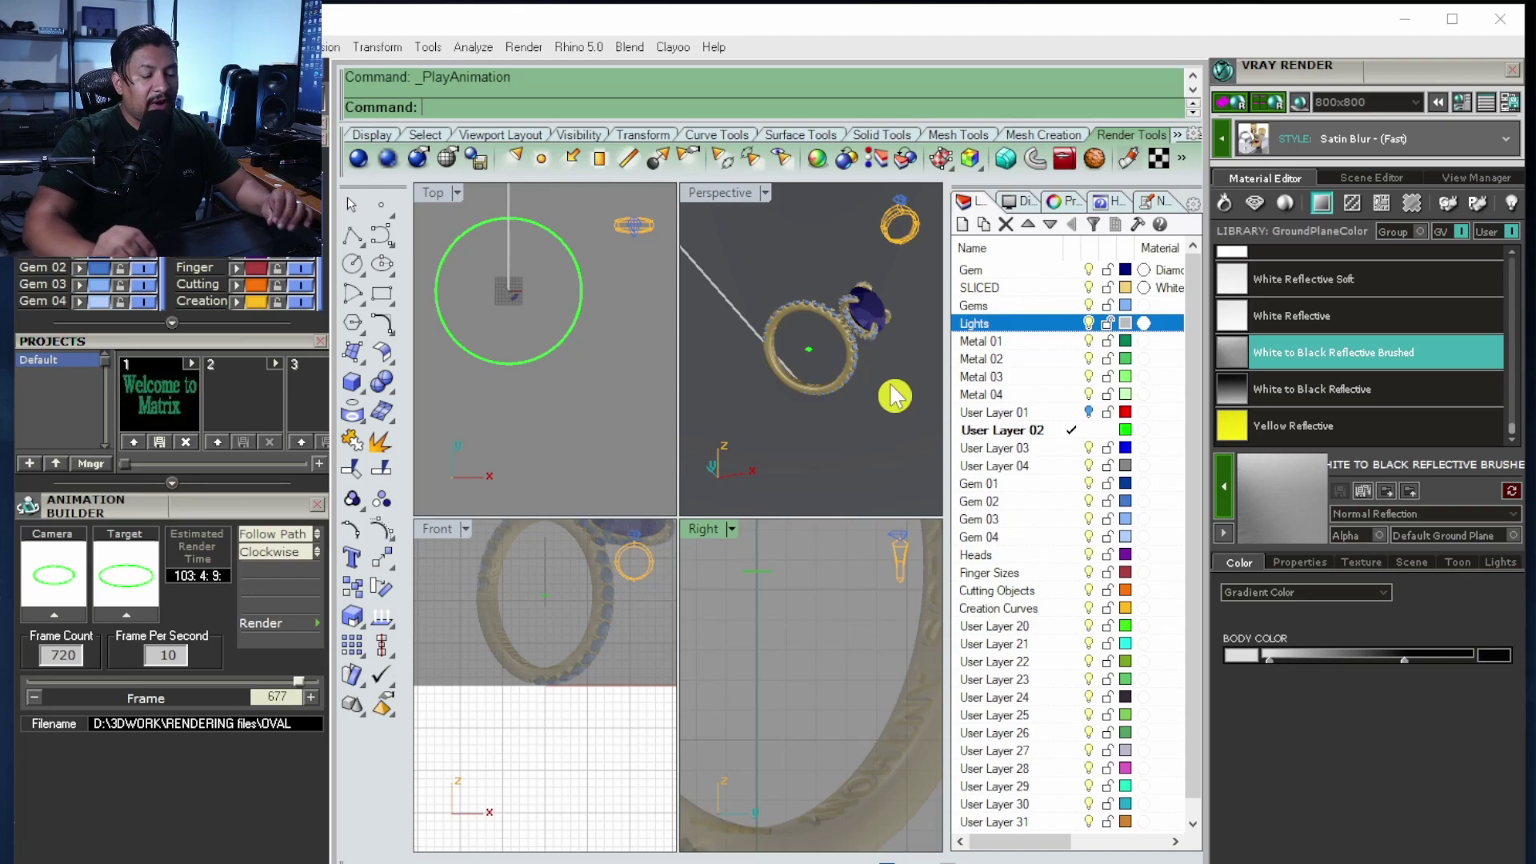
click(1181, 157)
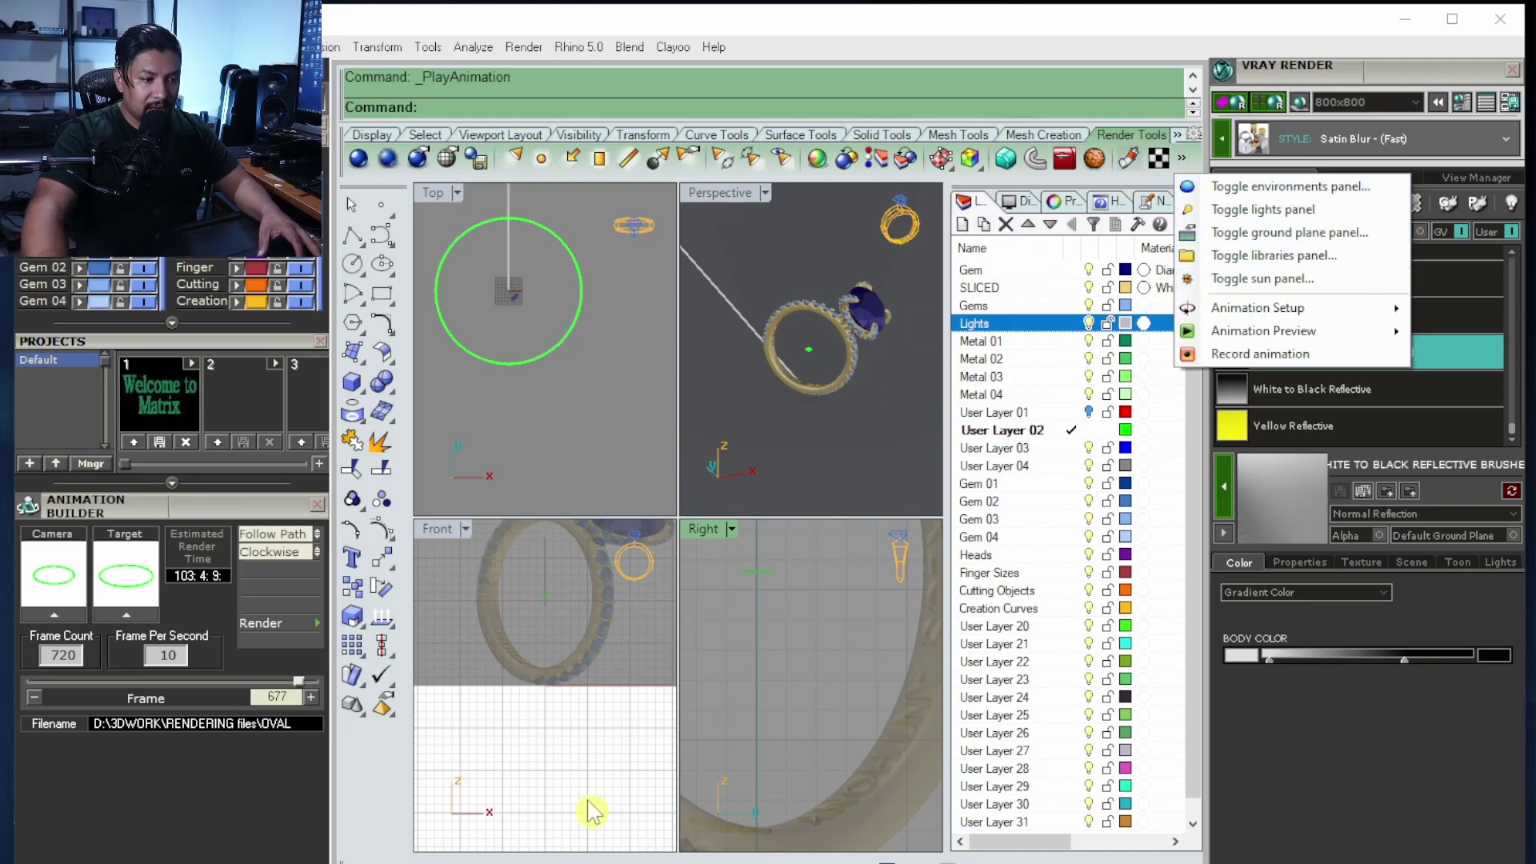
key(Escape)
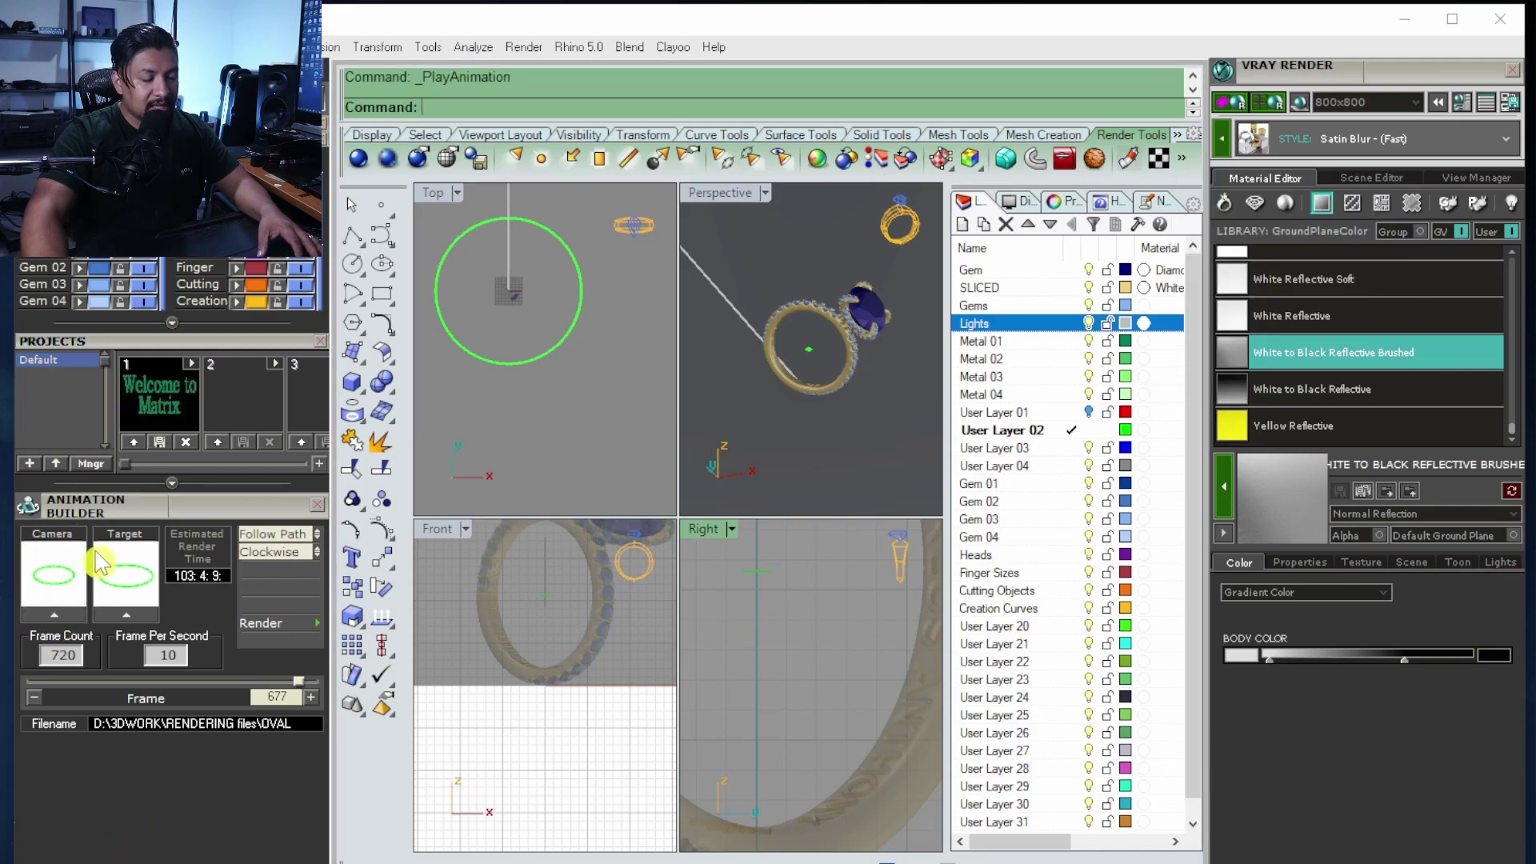
- Inspect the camera circle, the target circle and the output file location for the Animation Builder's frames, leaving the file location as it is
click(507, 365)
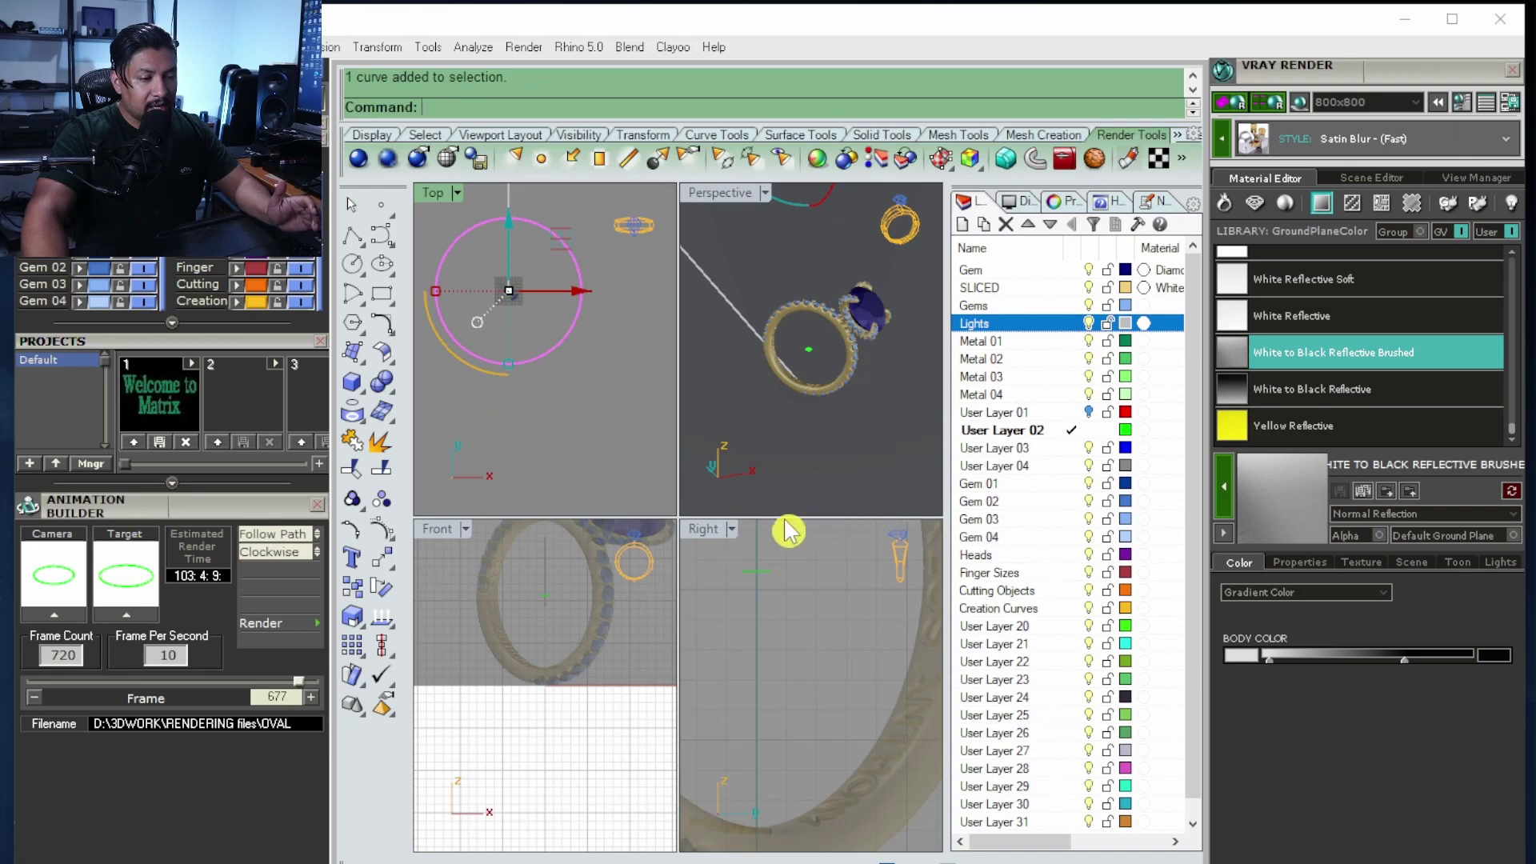
click(752, 580)
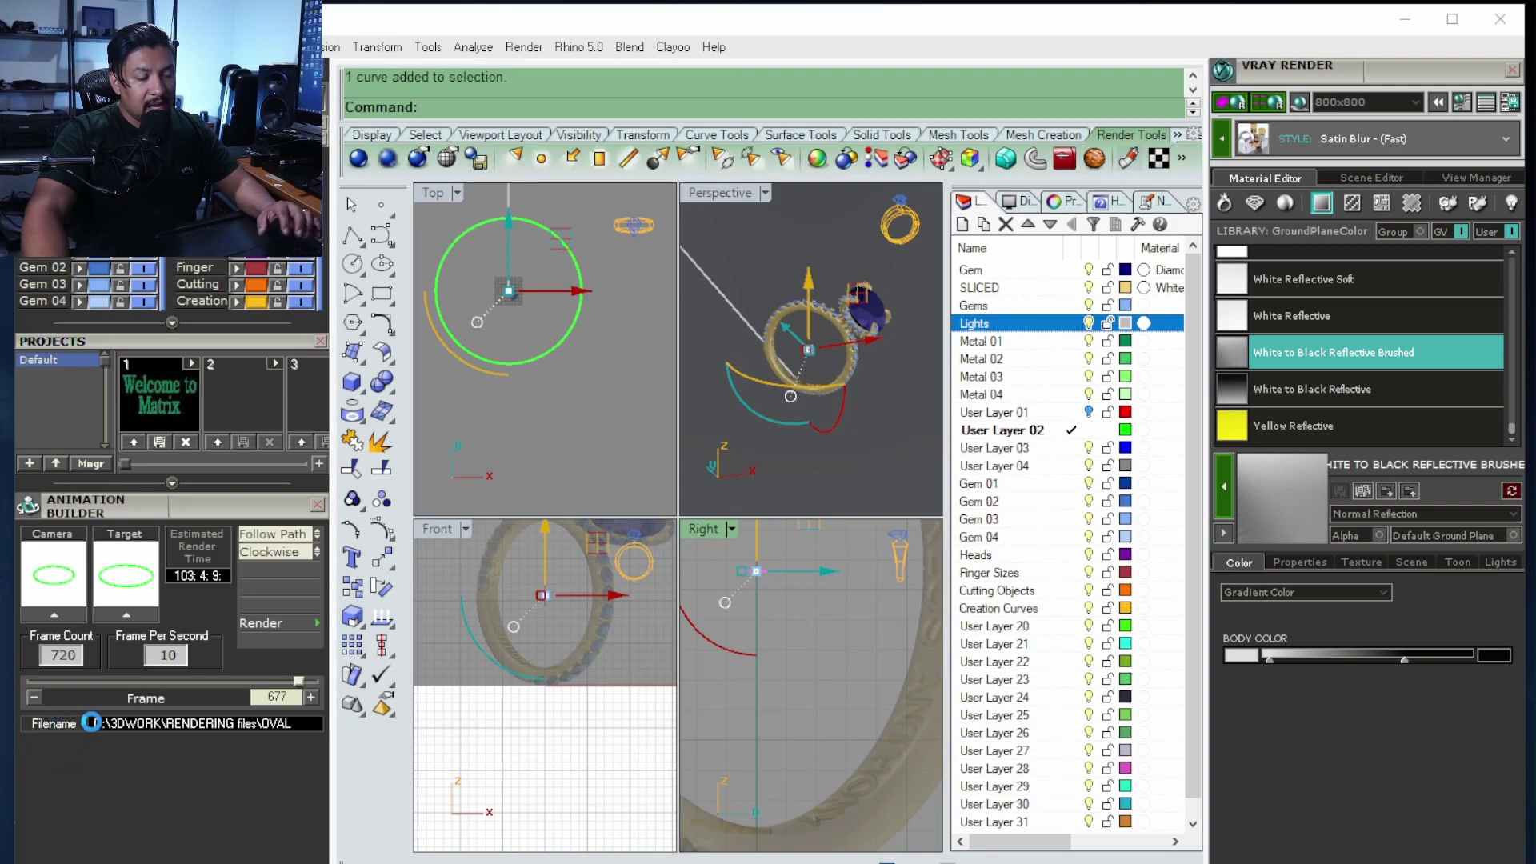
click(55, 725)
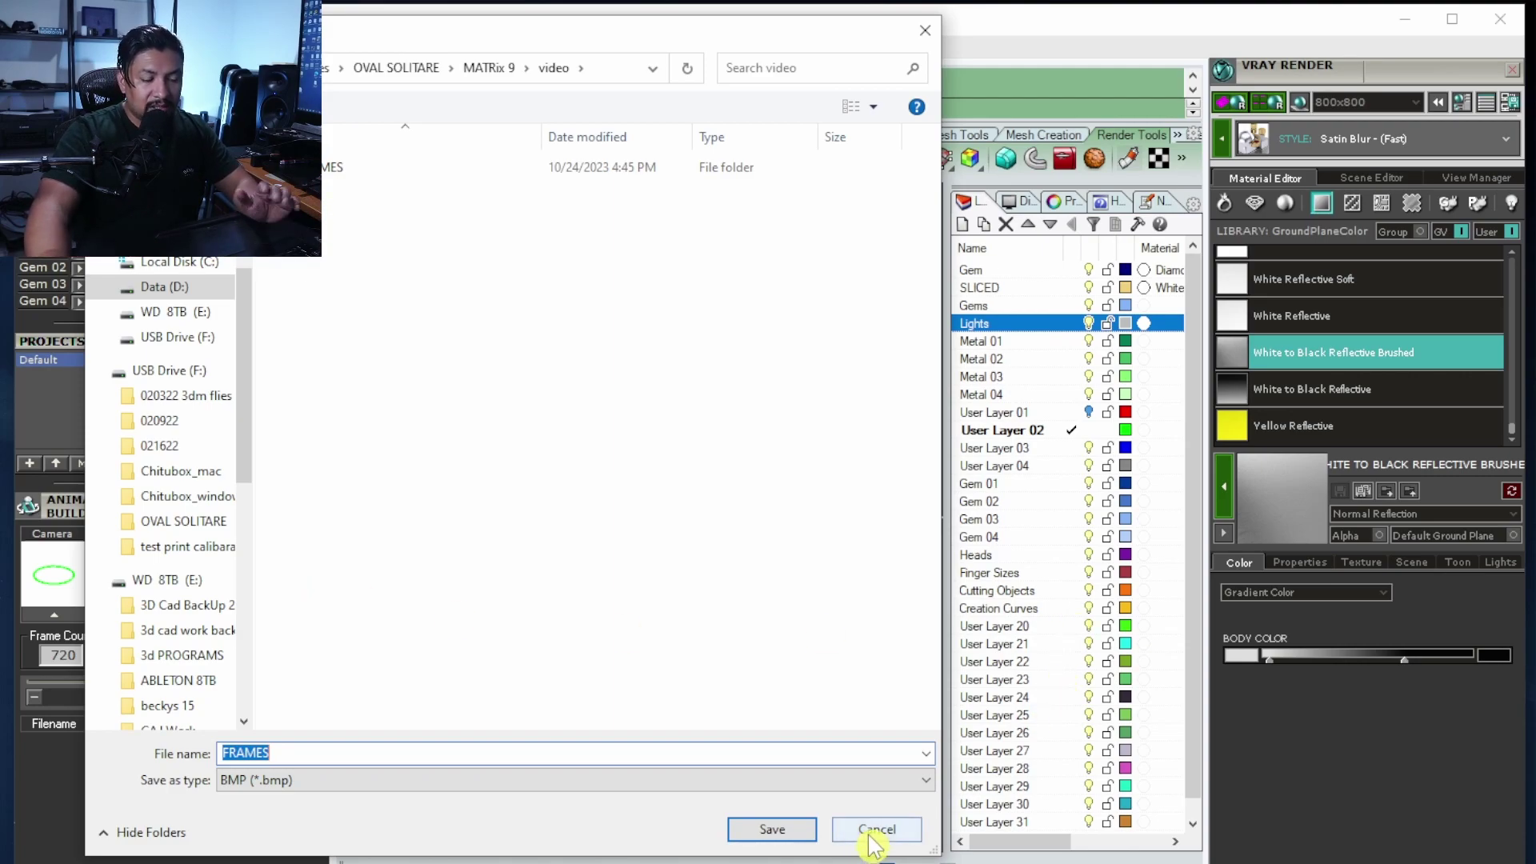
click(924, 31)
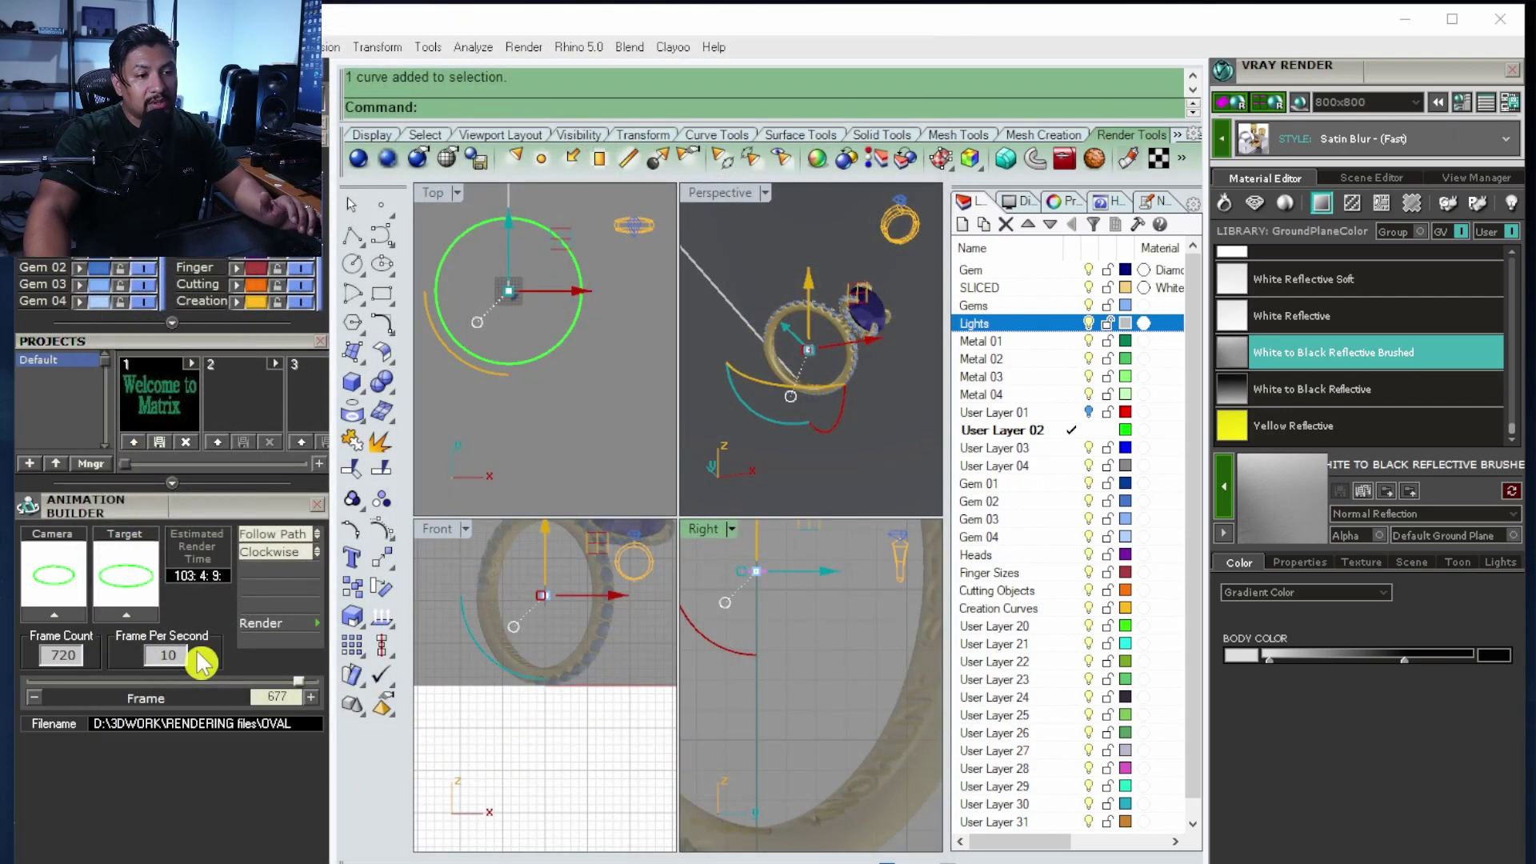
- Open the Movie Maker and place its window over the viewport
click(246, 520)
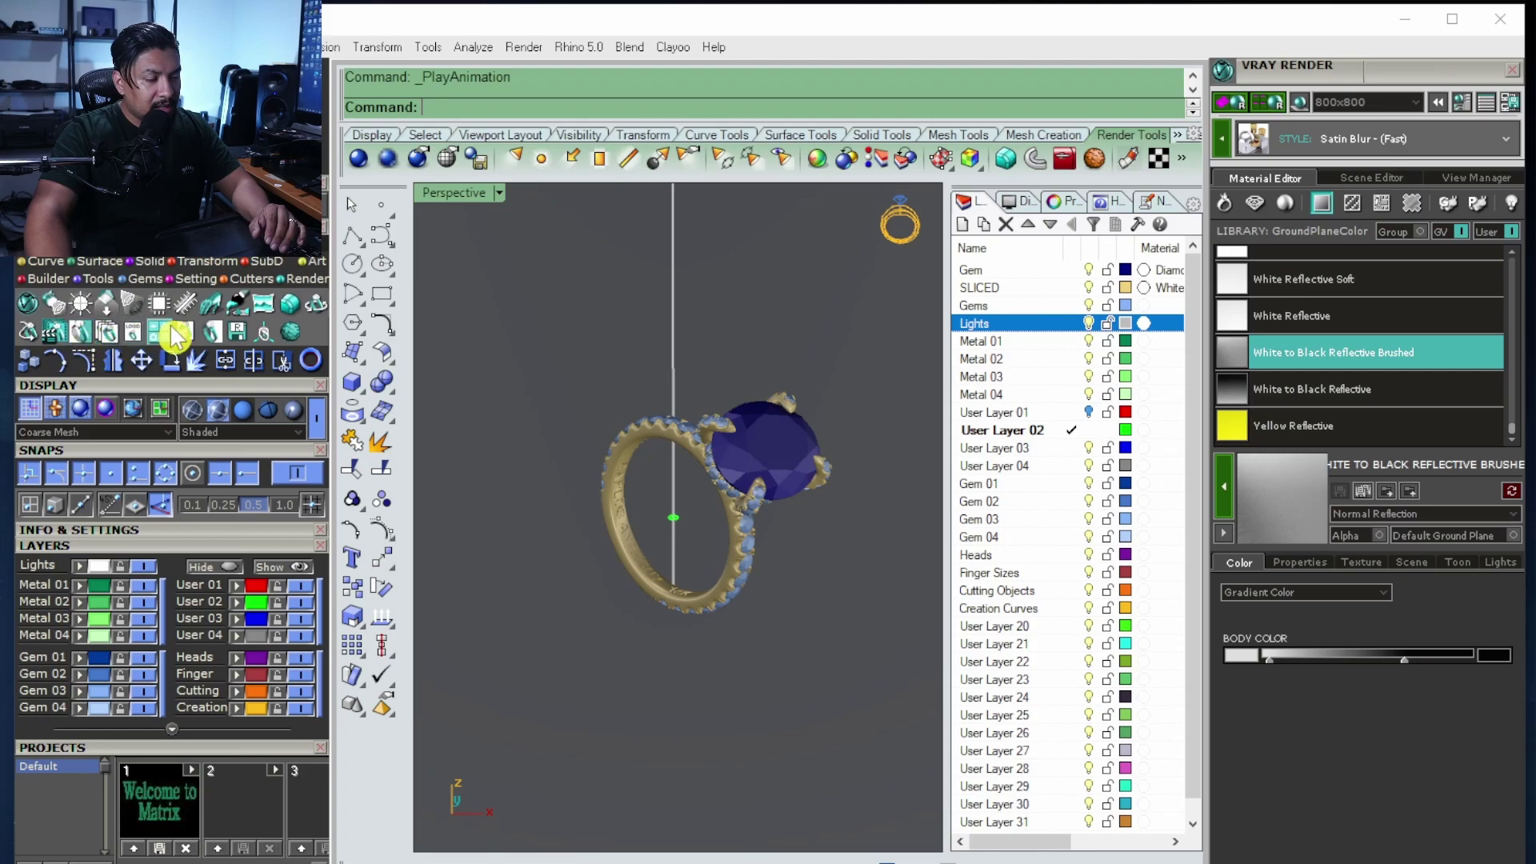
click(53, 342)
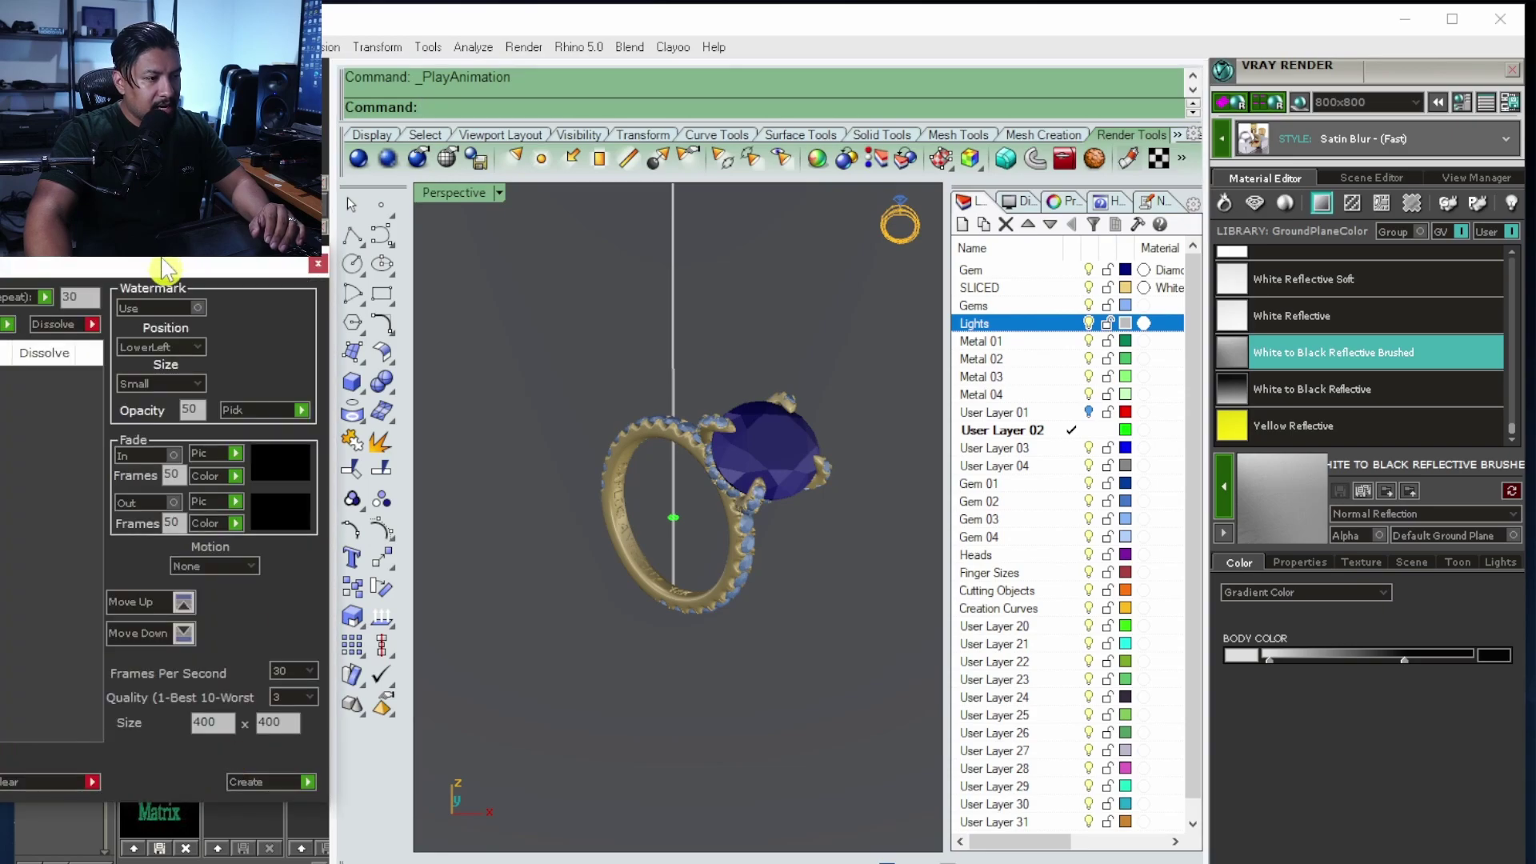
drag(164, 268, 900, 228)
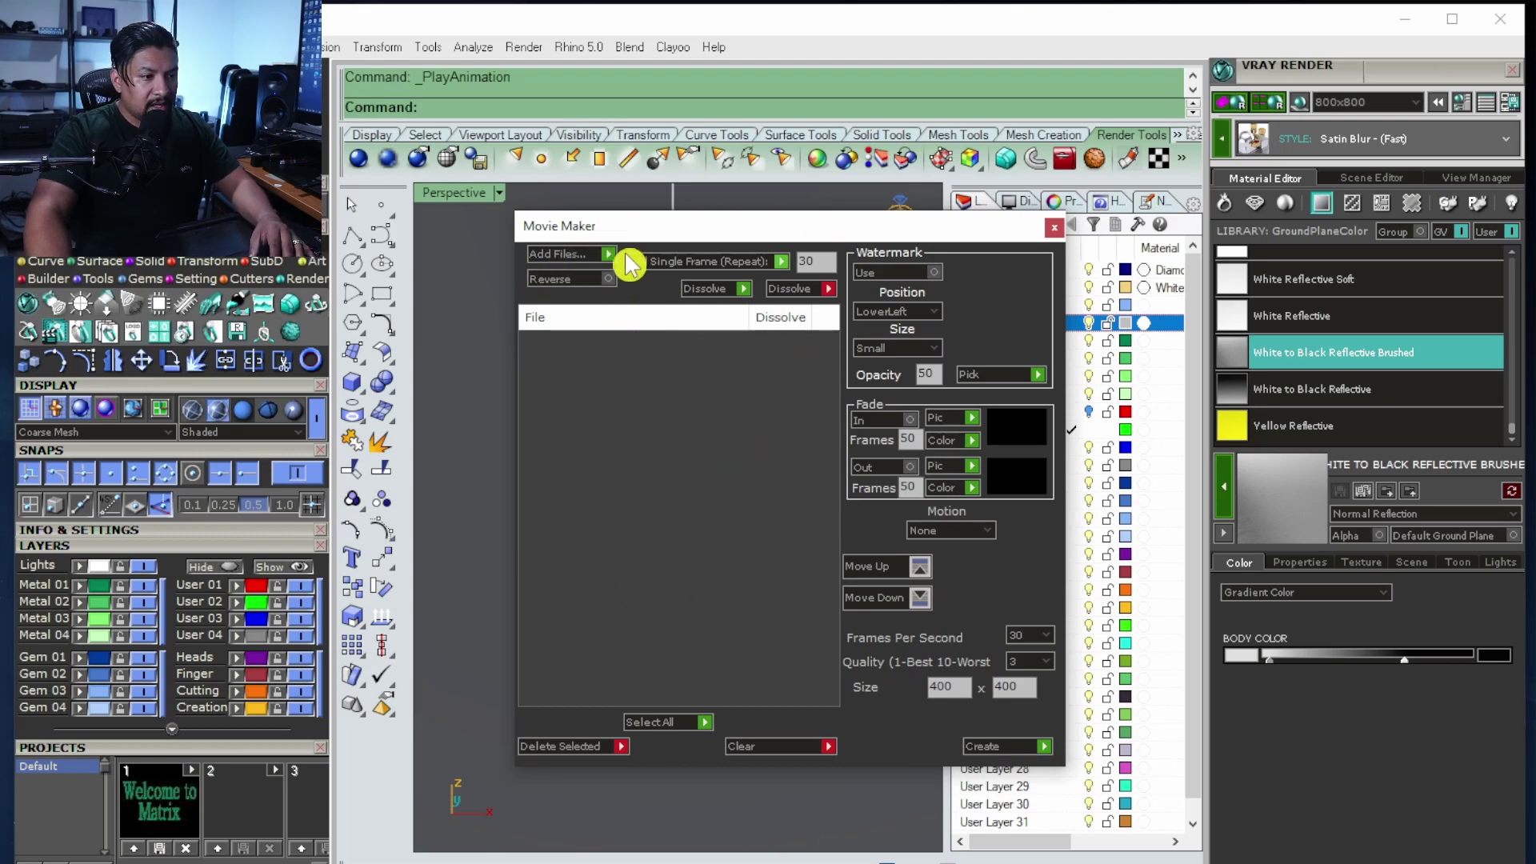
- Add the color bitmap renders FRAMES_00001 to FRAMES_00720 from the video\FRAMES folder to the movie, leaving out the Alpha and ZDepth images
click(610, 256)
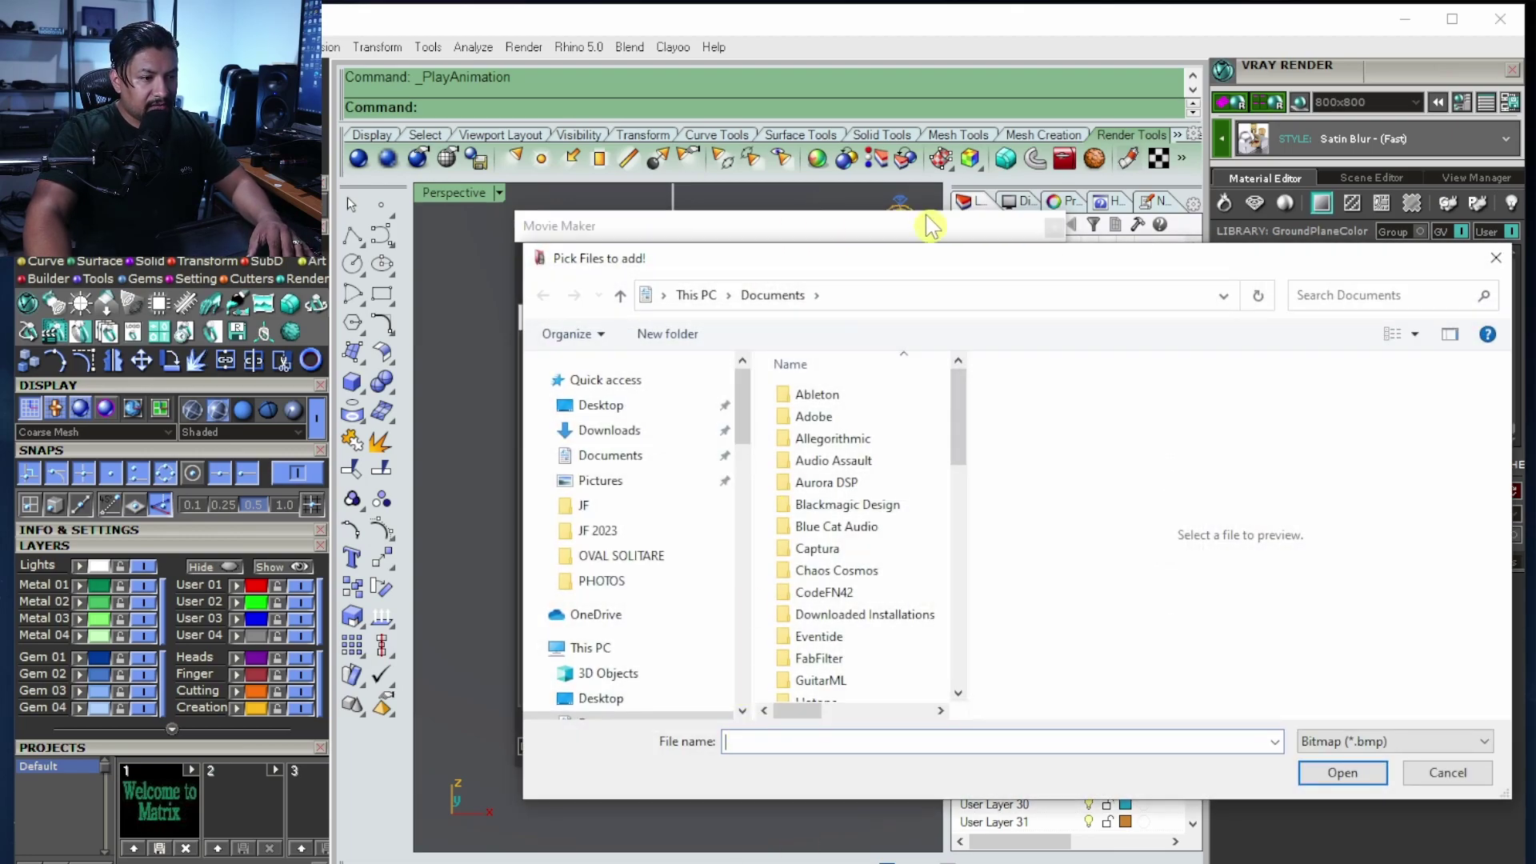
drag(932, 258, 804, 102)
scroll(550, 537, down, 2)
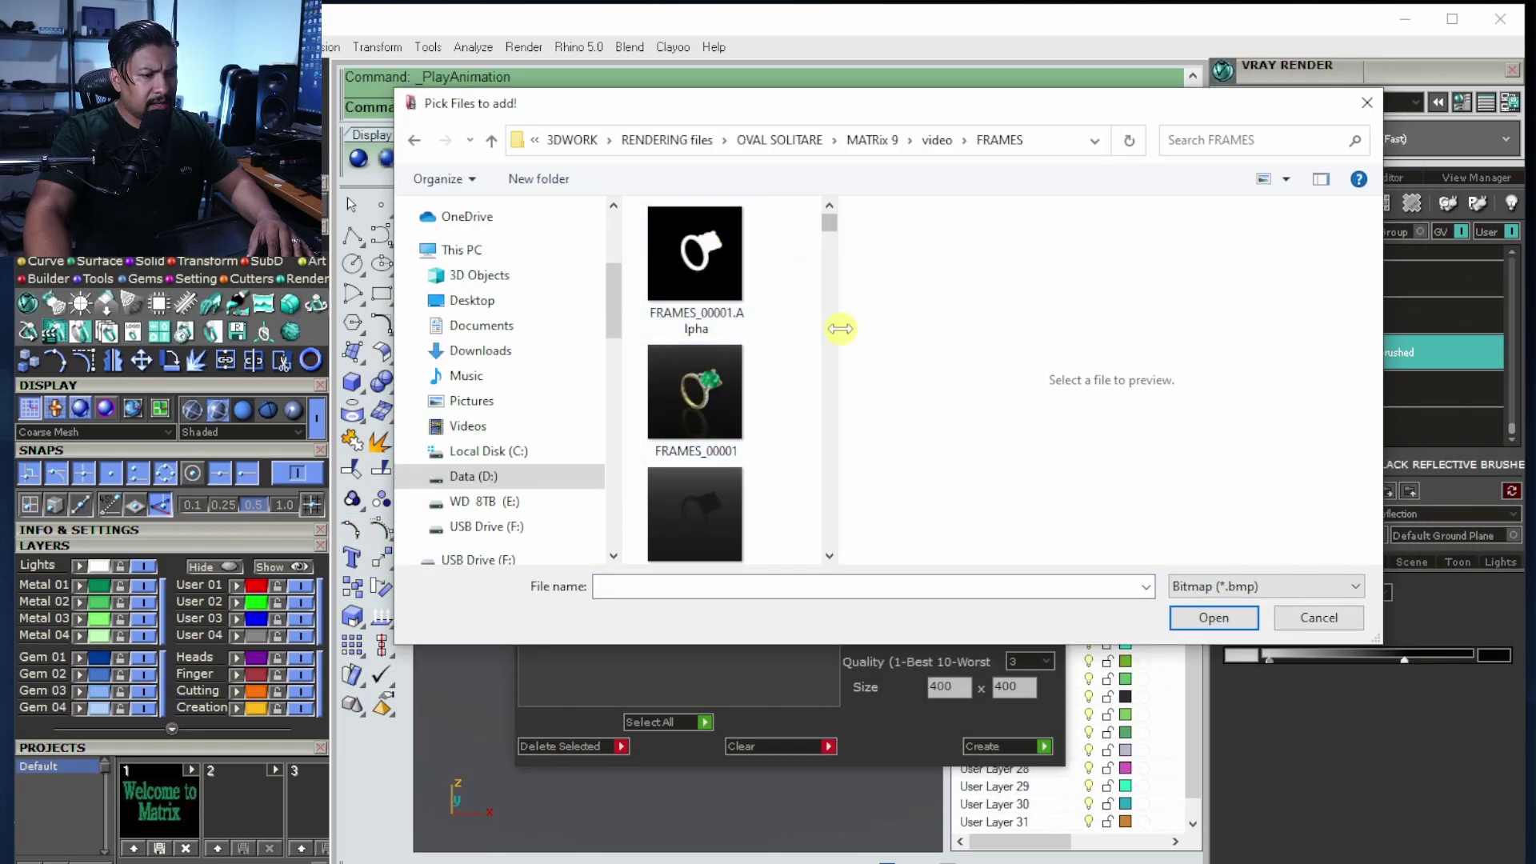
drag(841, 337, 1028, 336)
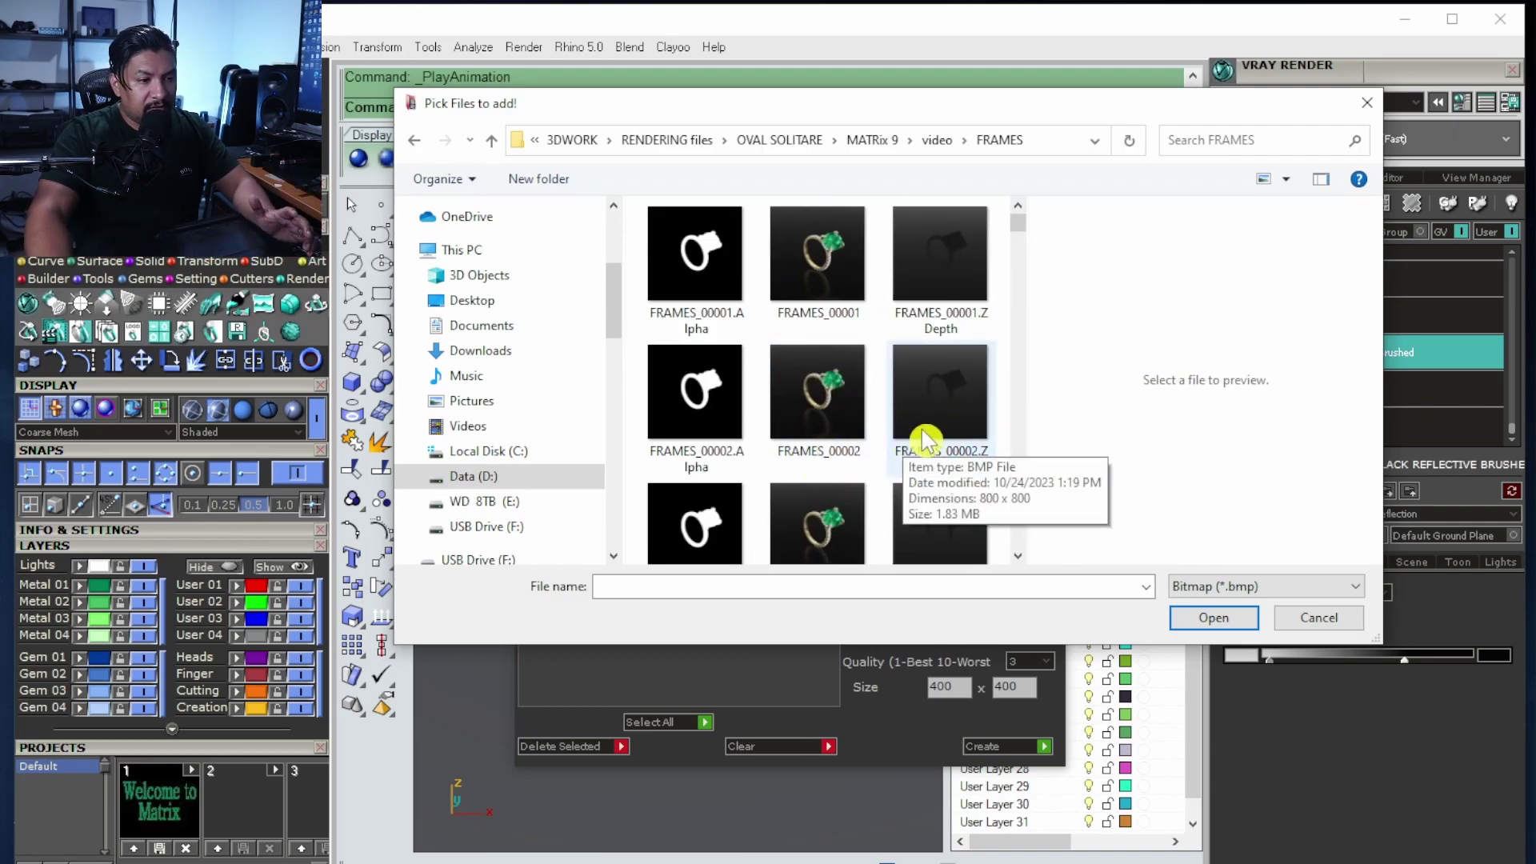
drag(1022, 218, 1000, 558)
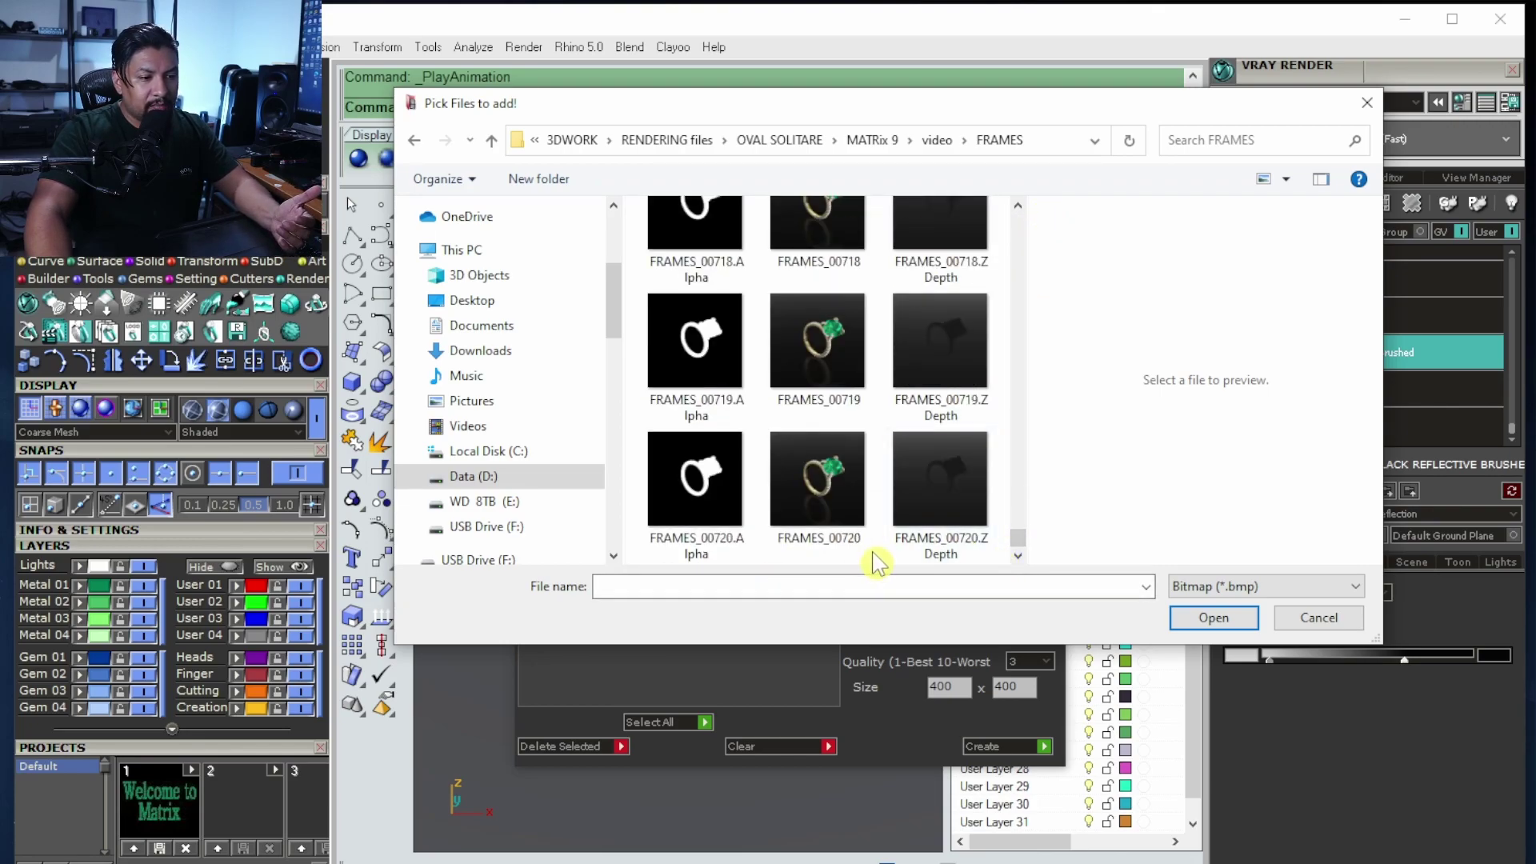
drag(877, 563, 830, 68)
click(1214, 617)
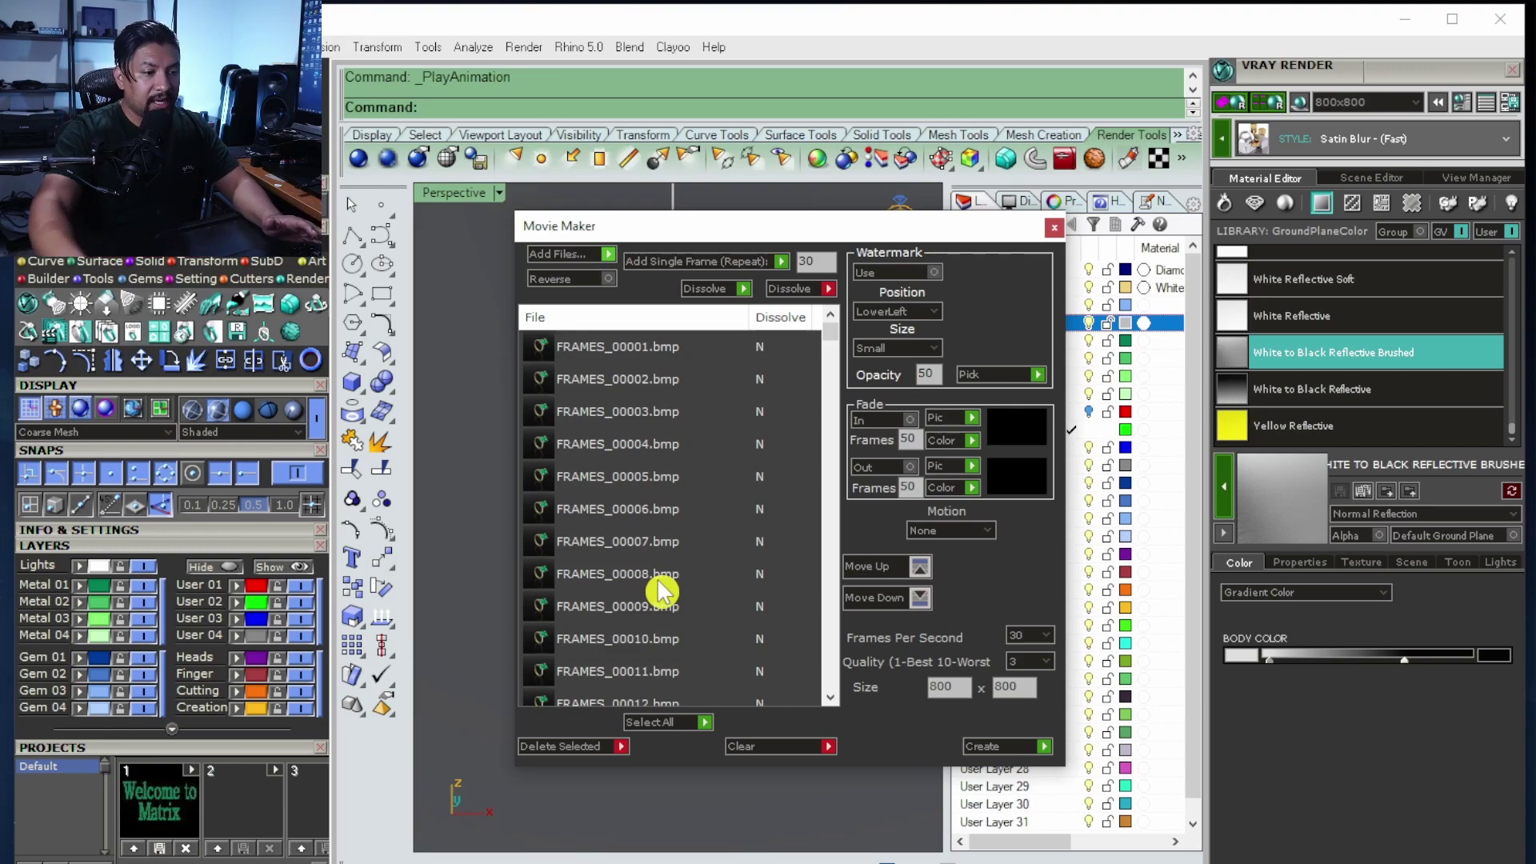
- Select all the frames in the movie list and start creating the movie, with the video folder as the save location
click(707, 724)
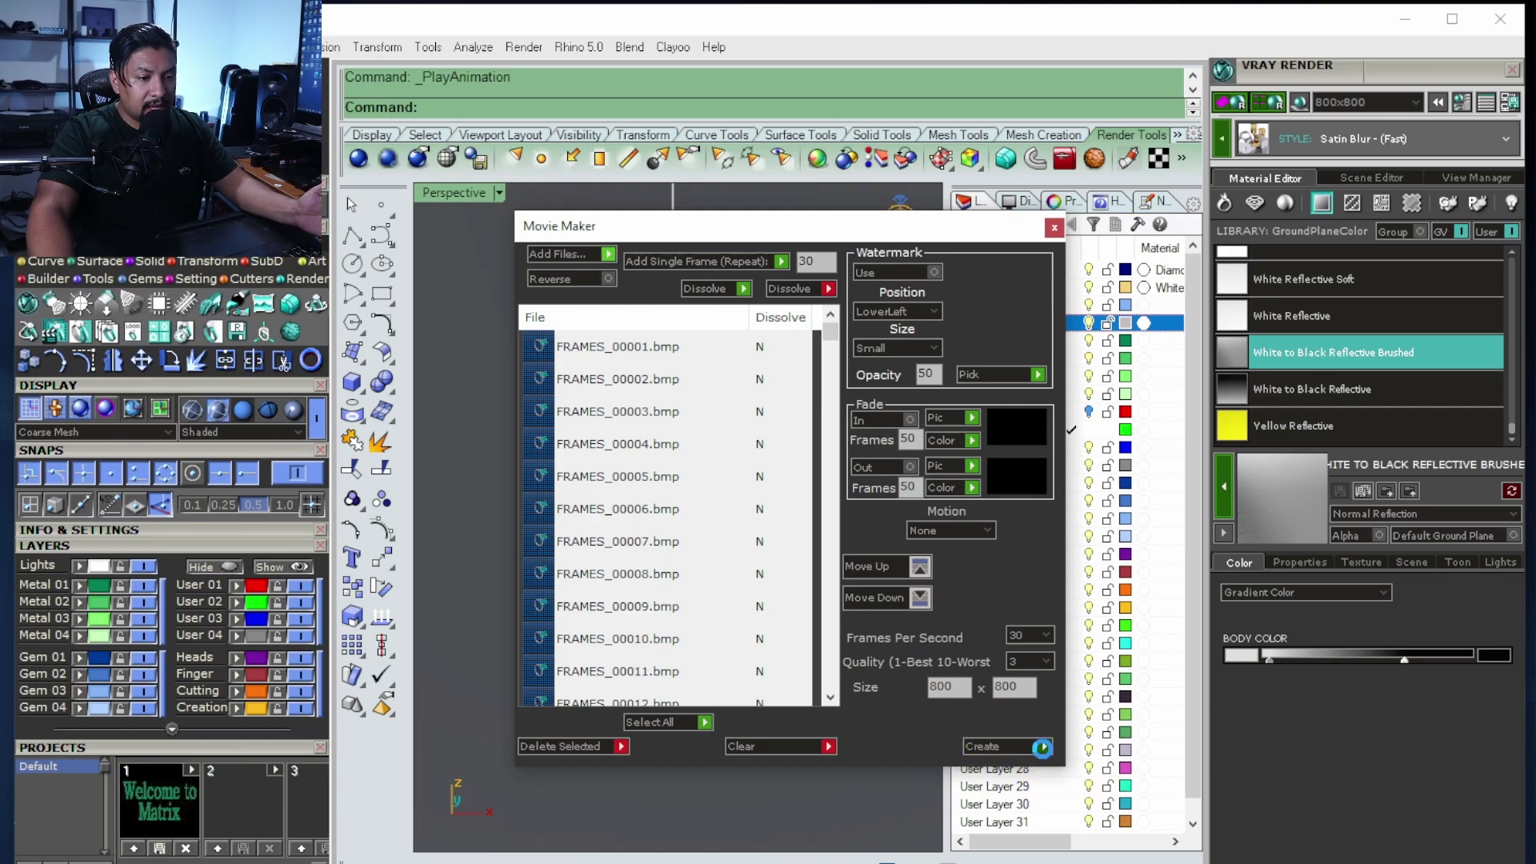
click(1042, 747)
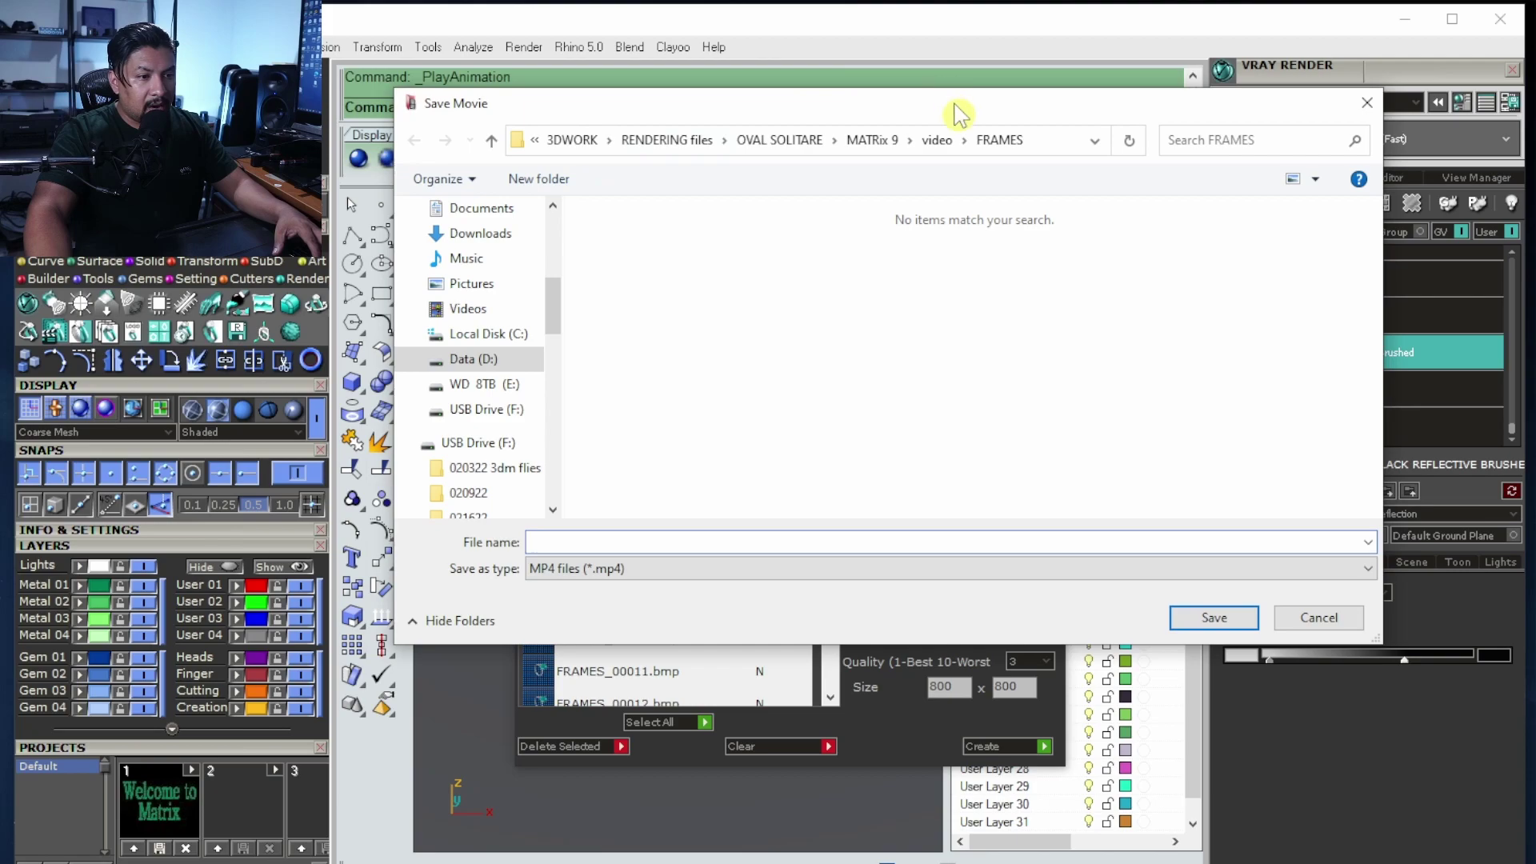
click(948, 140)
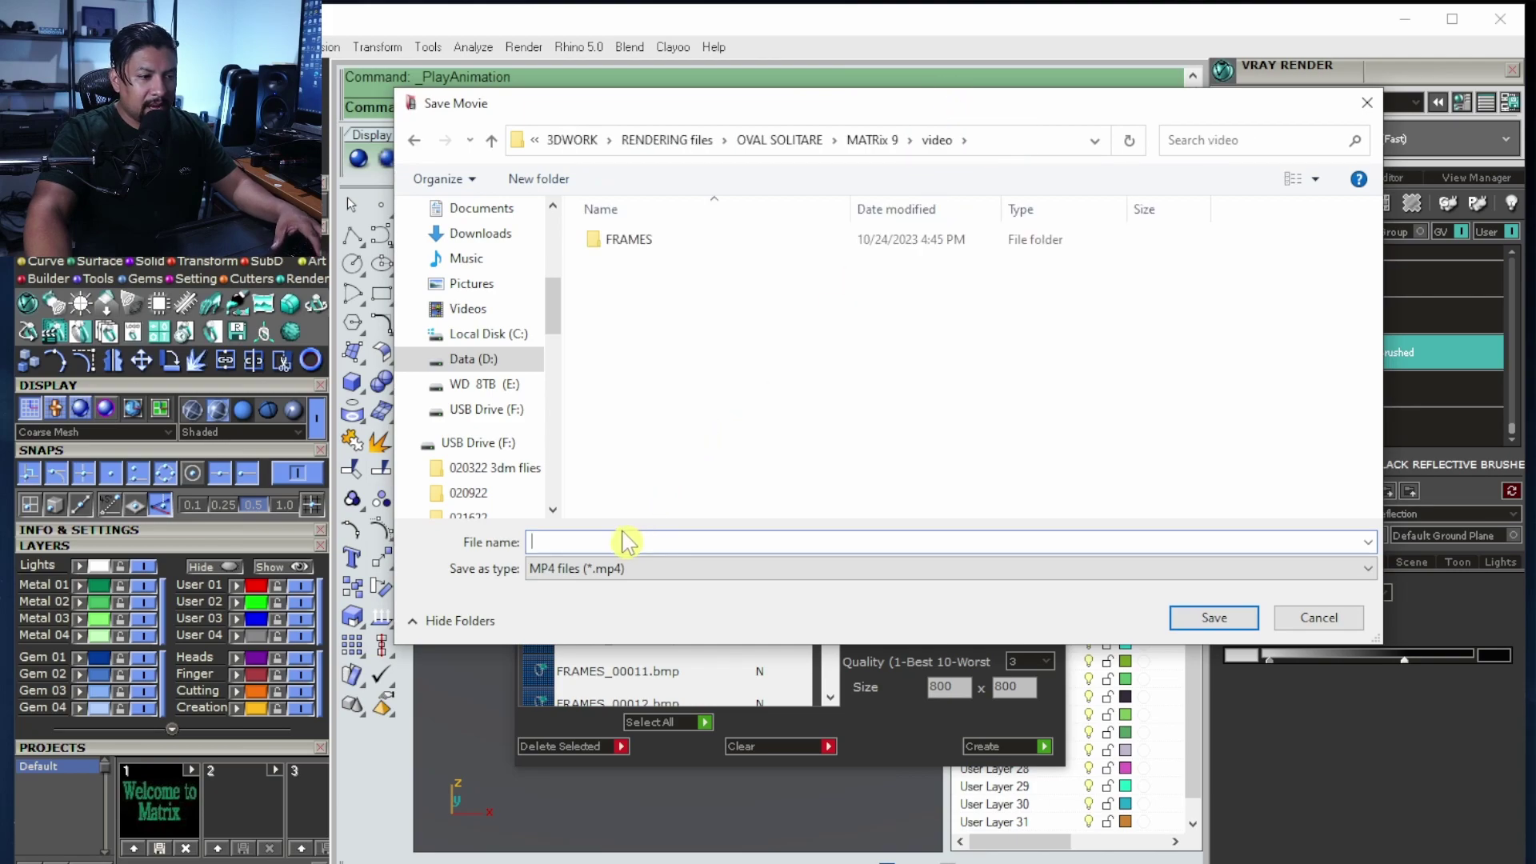
- Name the movie YOUTUBE VIDEO TEST 720 800 X 800 and save it as an MP4 file
text(YOUTUBE VIDEO TES)
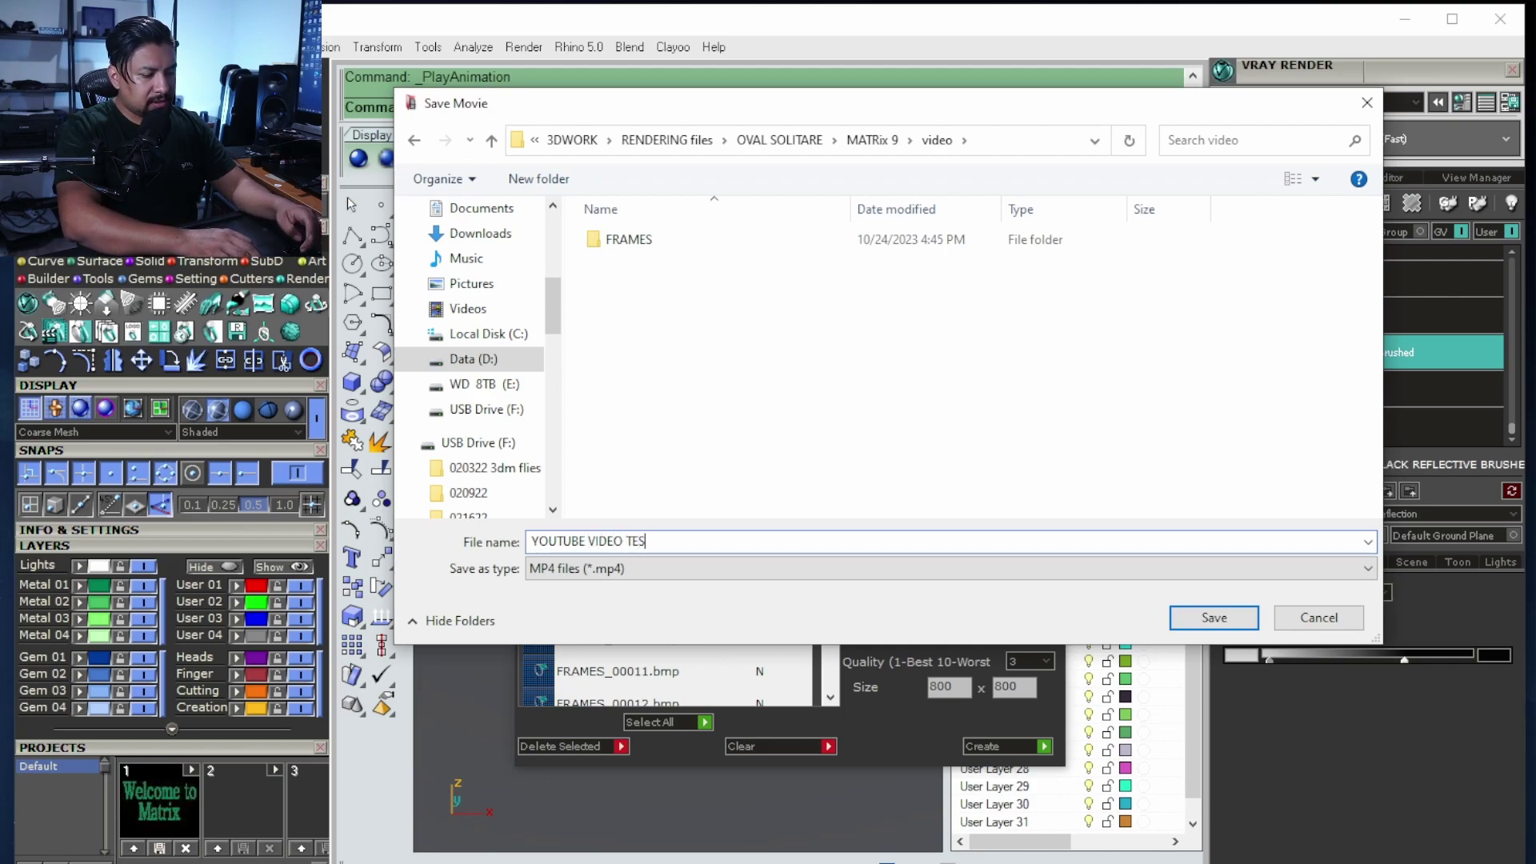
text(T 7)
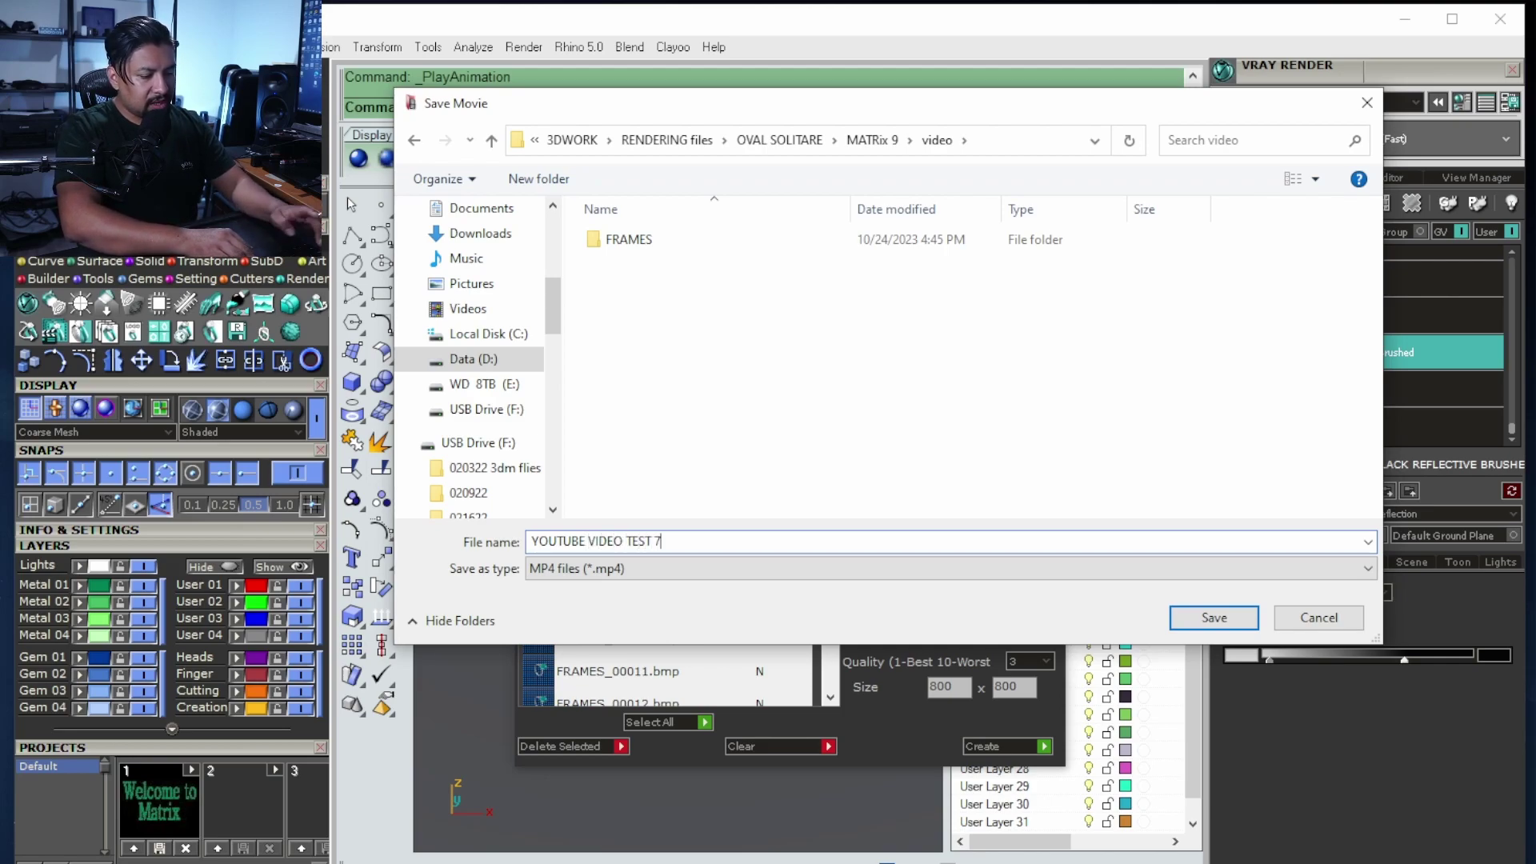
text(20 800)
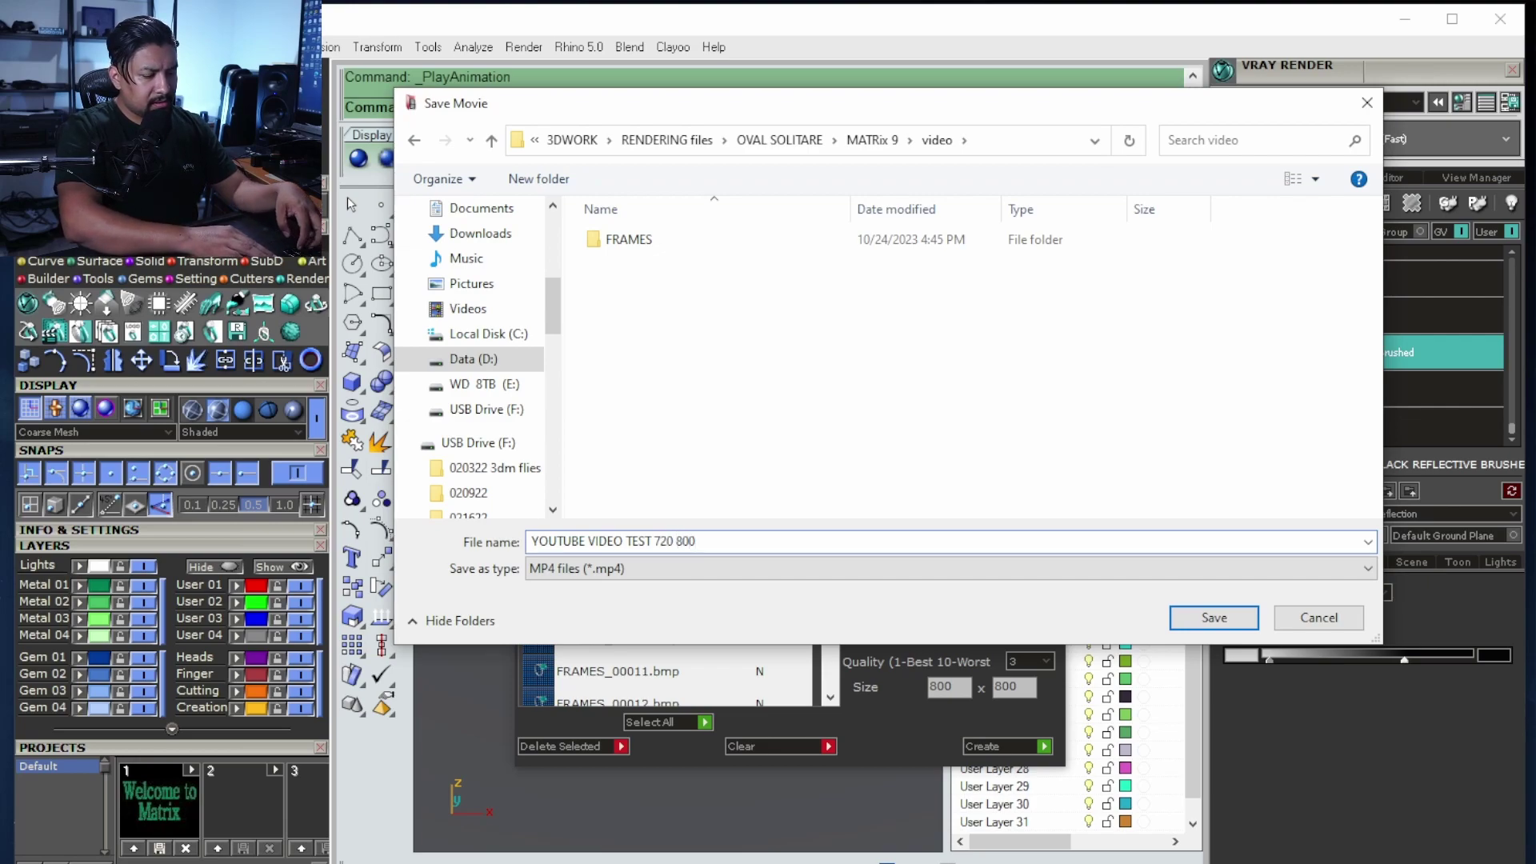
text(x)
key(BackSpace)
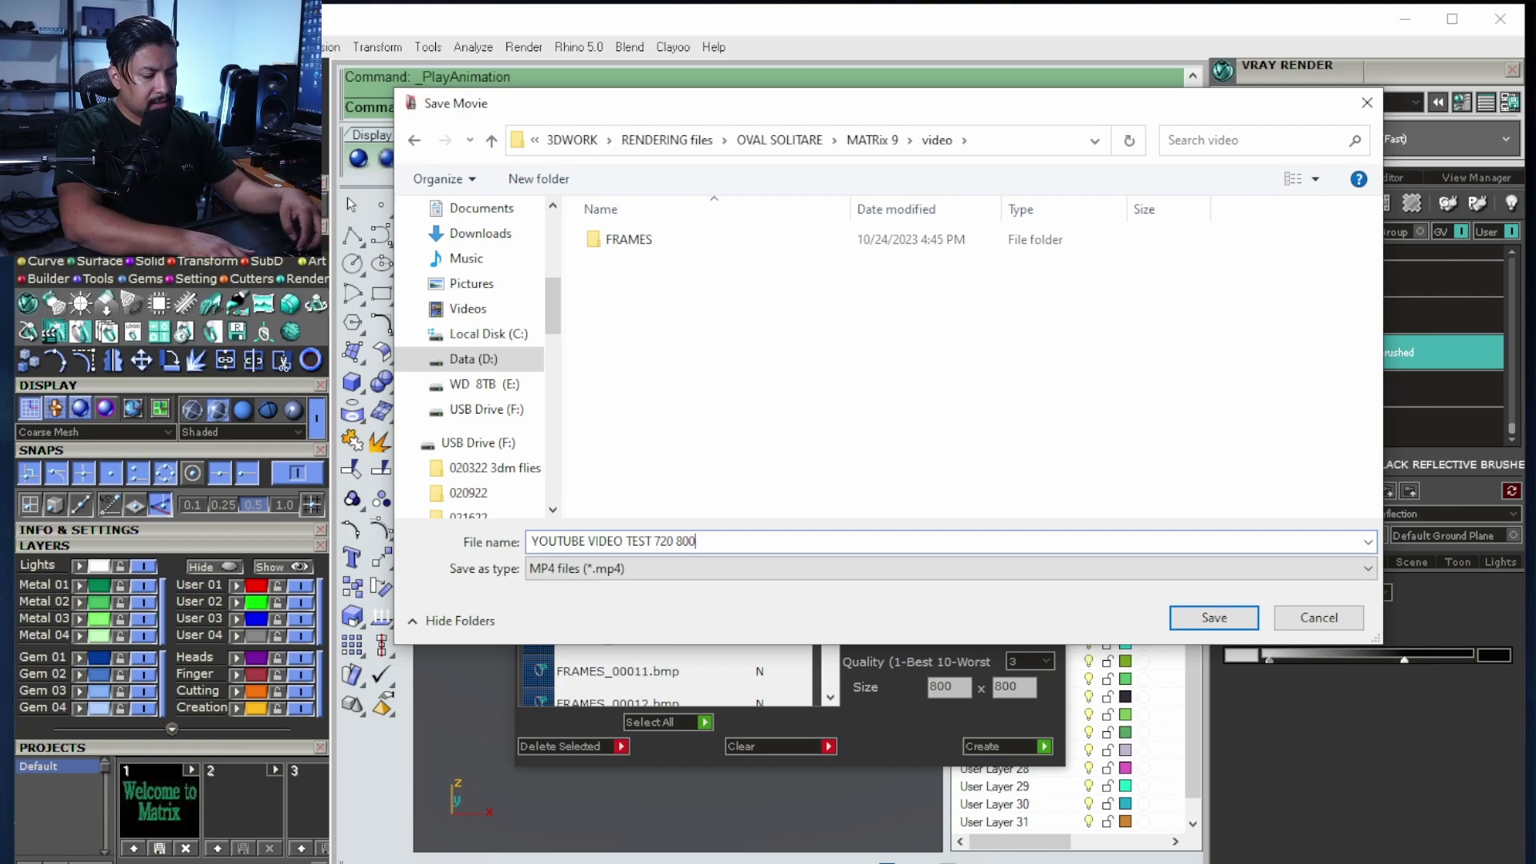
text(X)
text( 8)
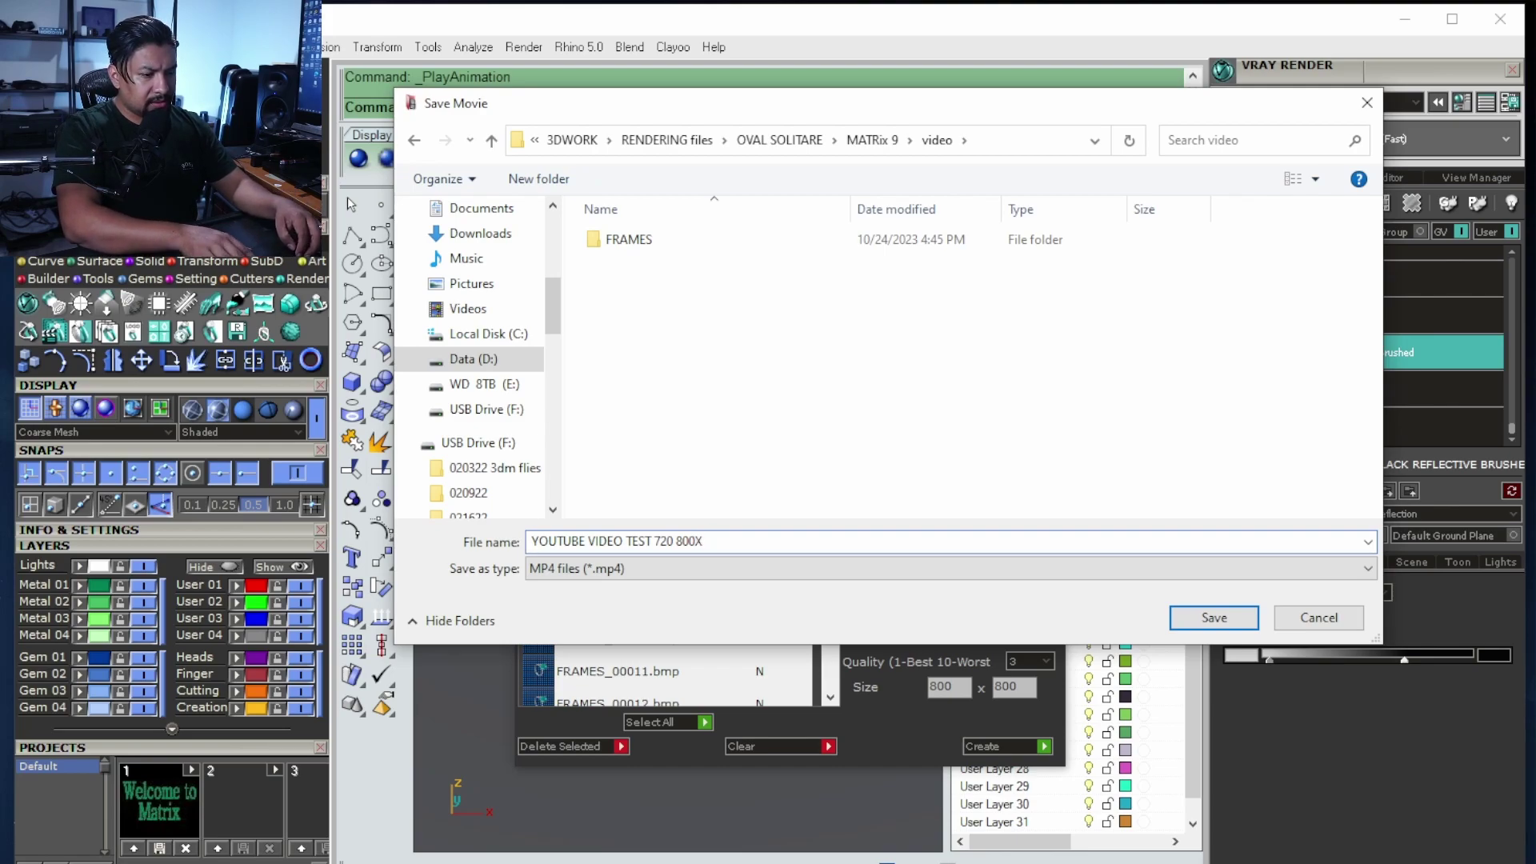
key(BackSpace)
text(X)
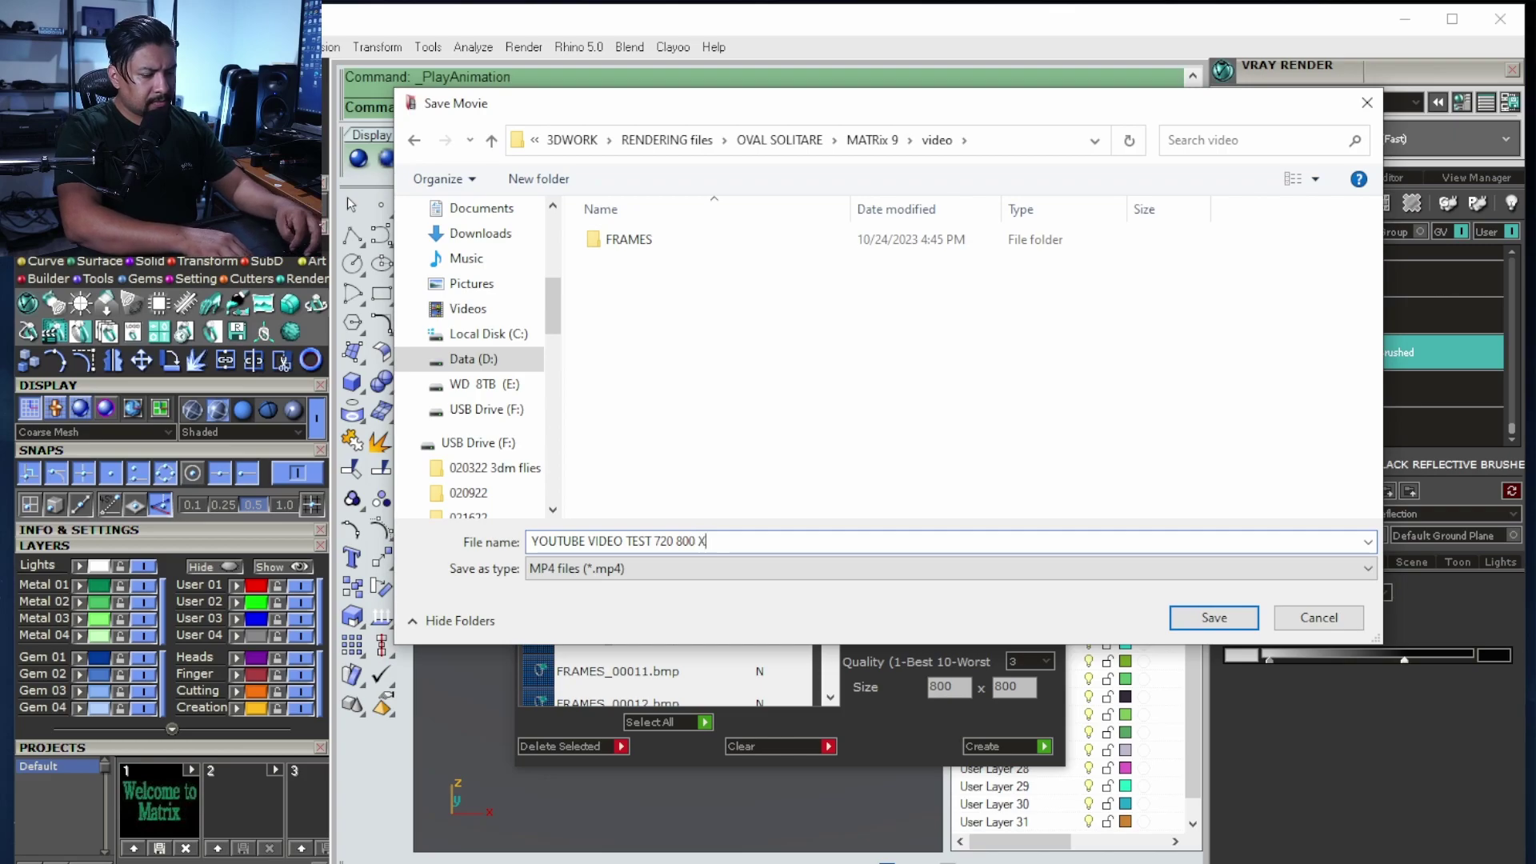
text( 800)
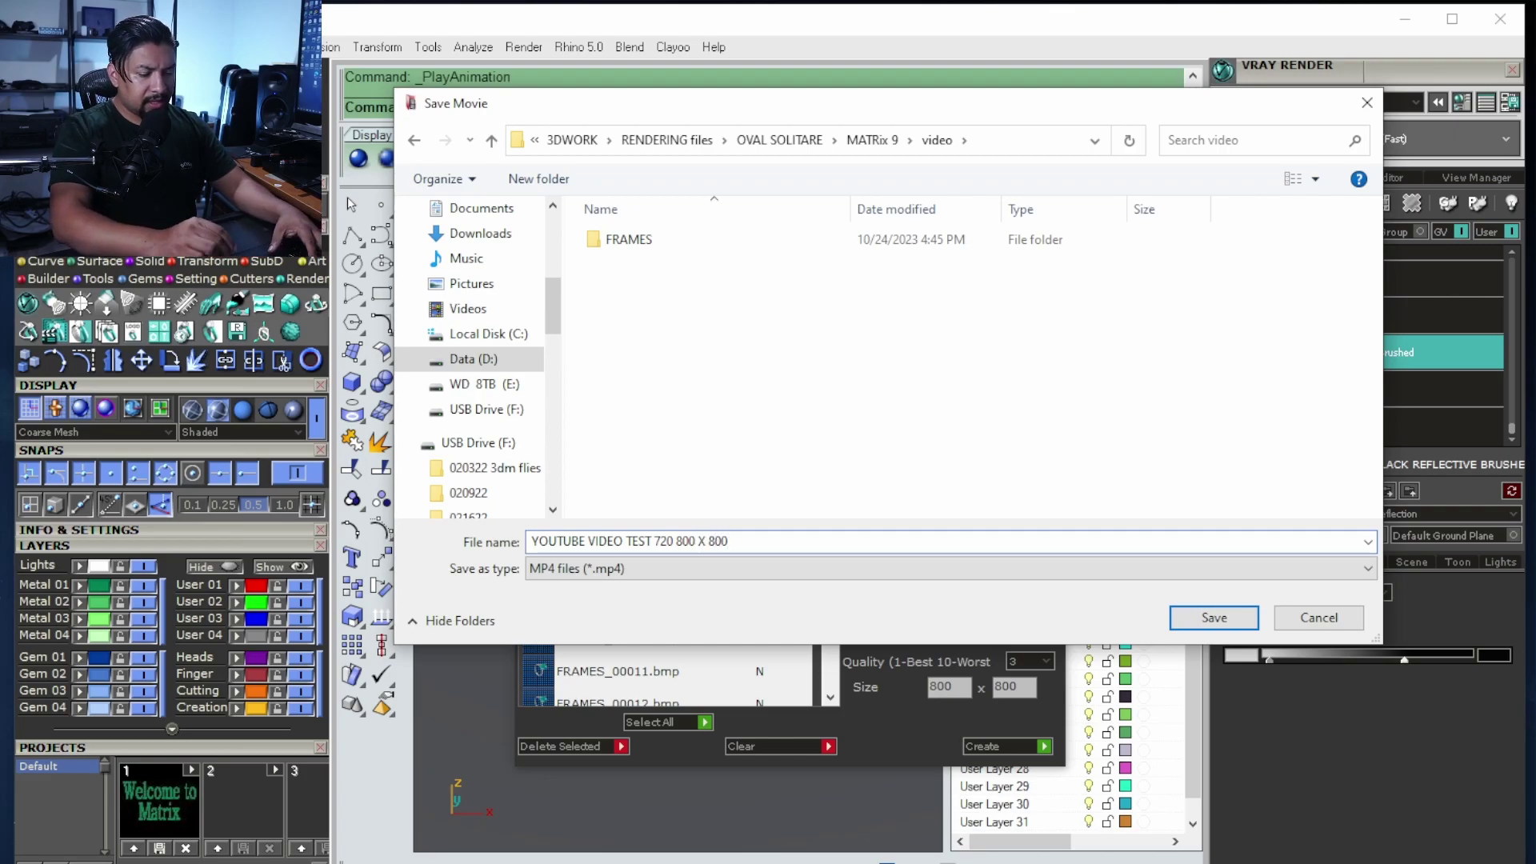
key(Return)
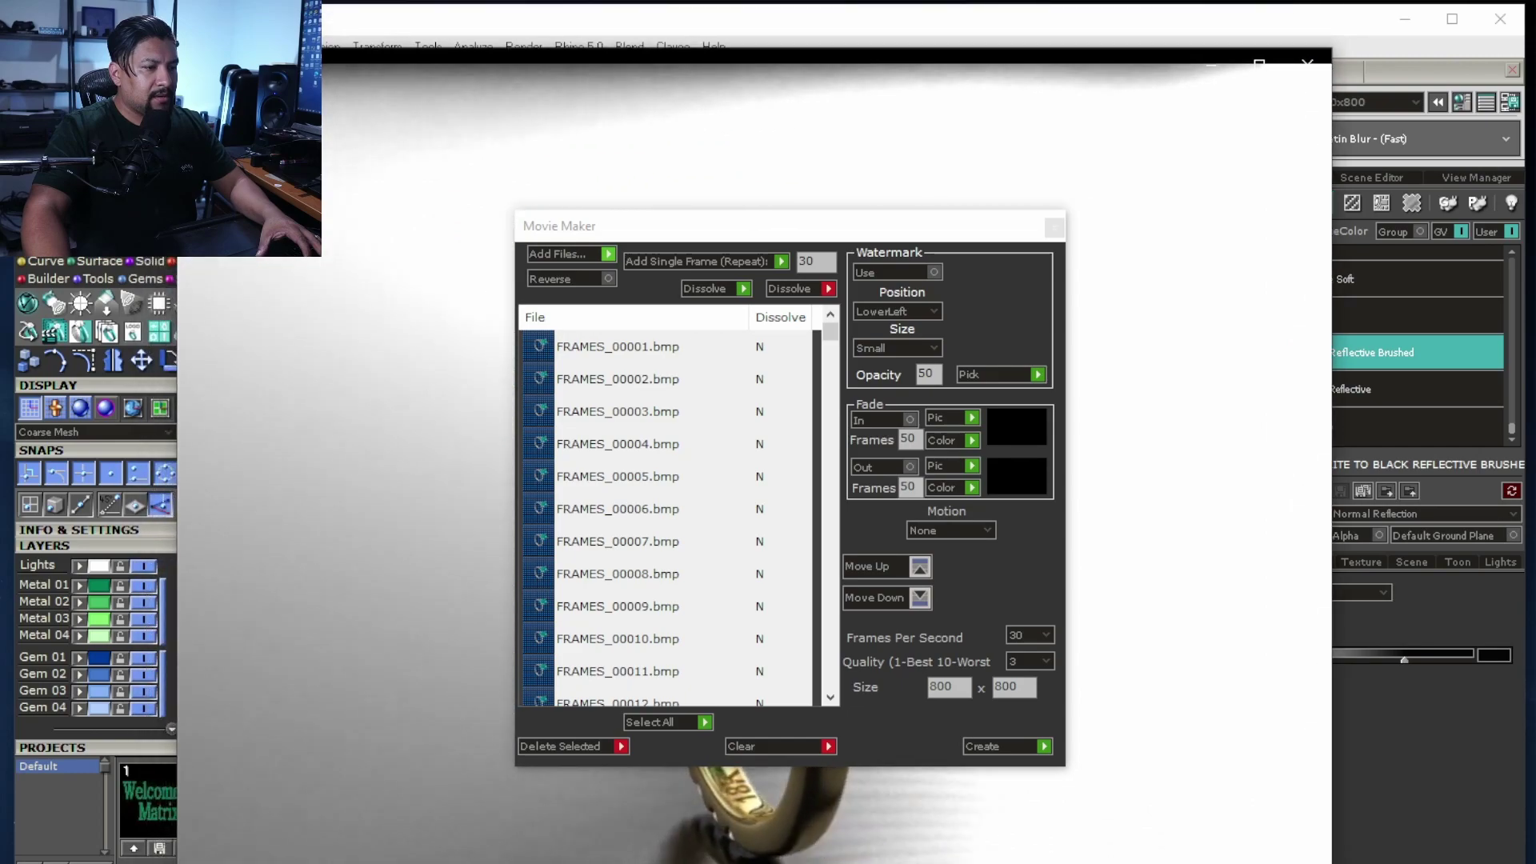
- Move the Media Player window to show the finished movie in full and close the Movie Maker
drag(331, 49, 353, 284)
drag(1141, 304, 1131, 51)
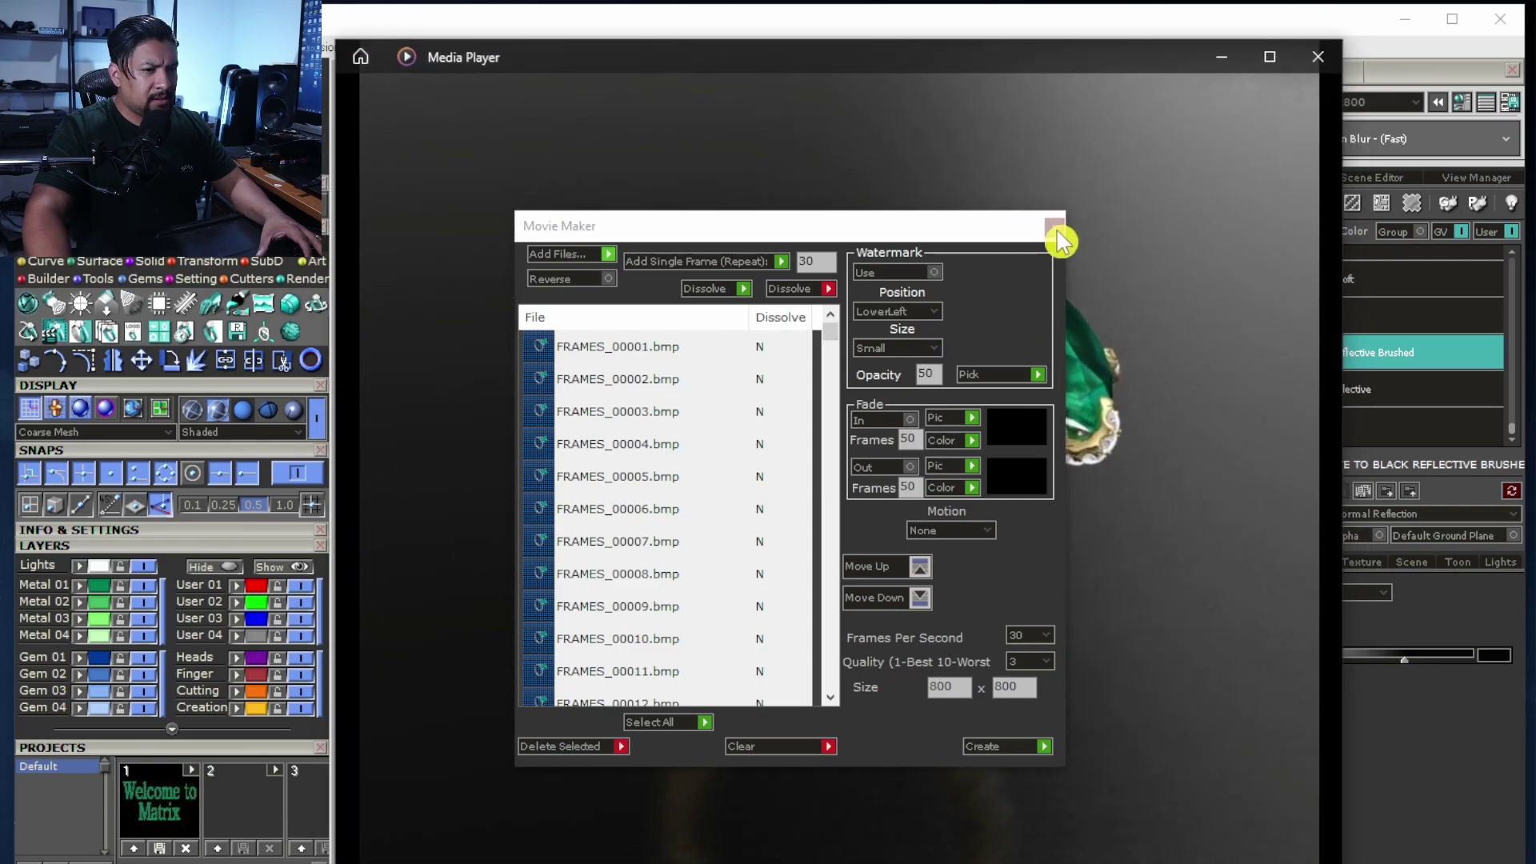
click(1055, 230)
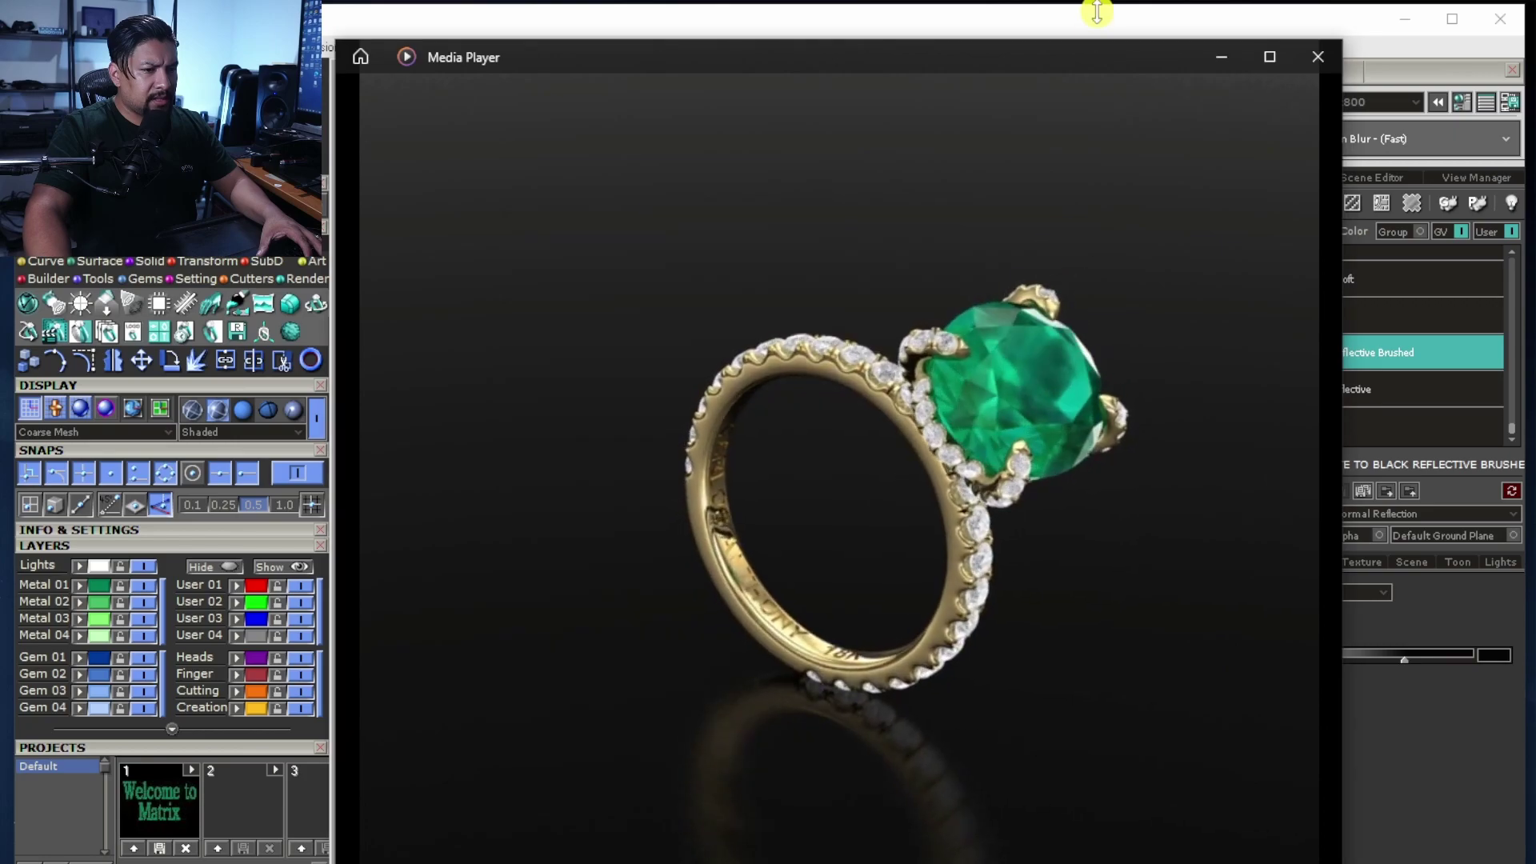
mouse_move(1093, 41)
mouse_down()
mouse_move(1094, 131)
mouse_move(1083, 39)
mouse_up()
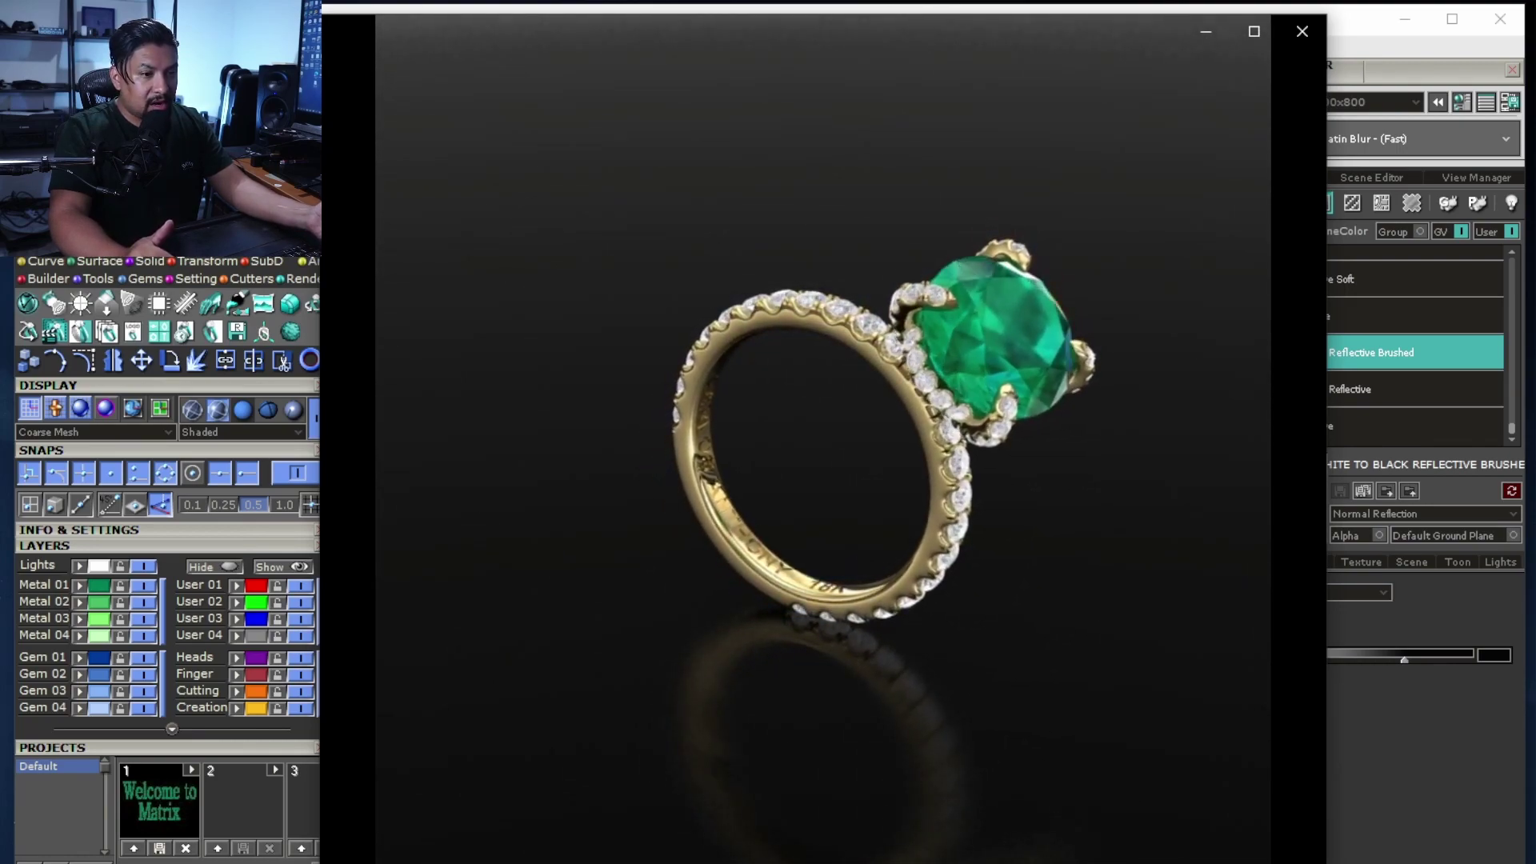
- Pause the ring movie in Media Player and rewind it to the beginning
mouse_move(836, 861)
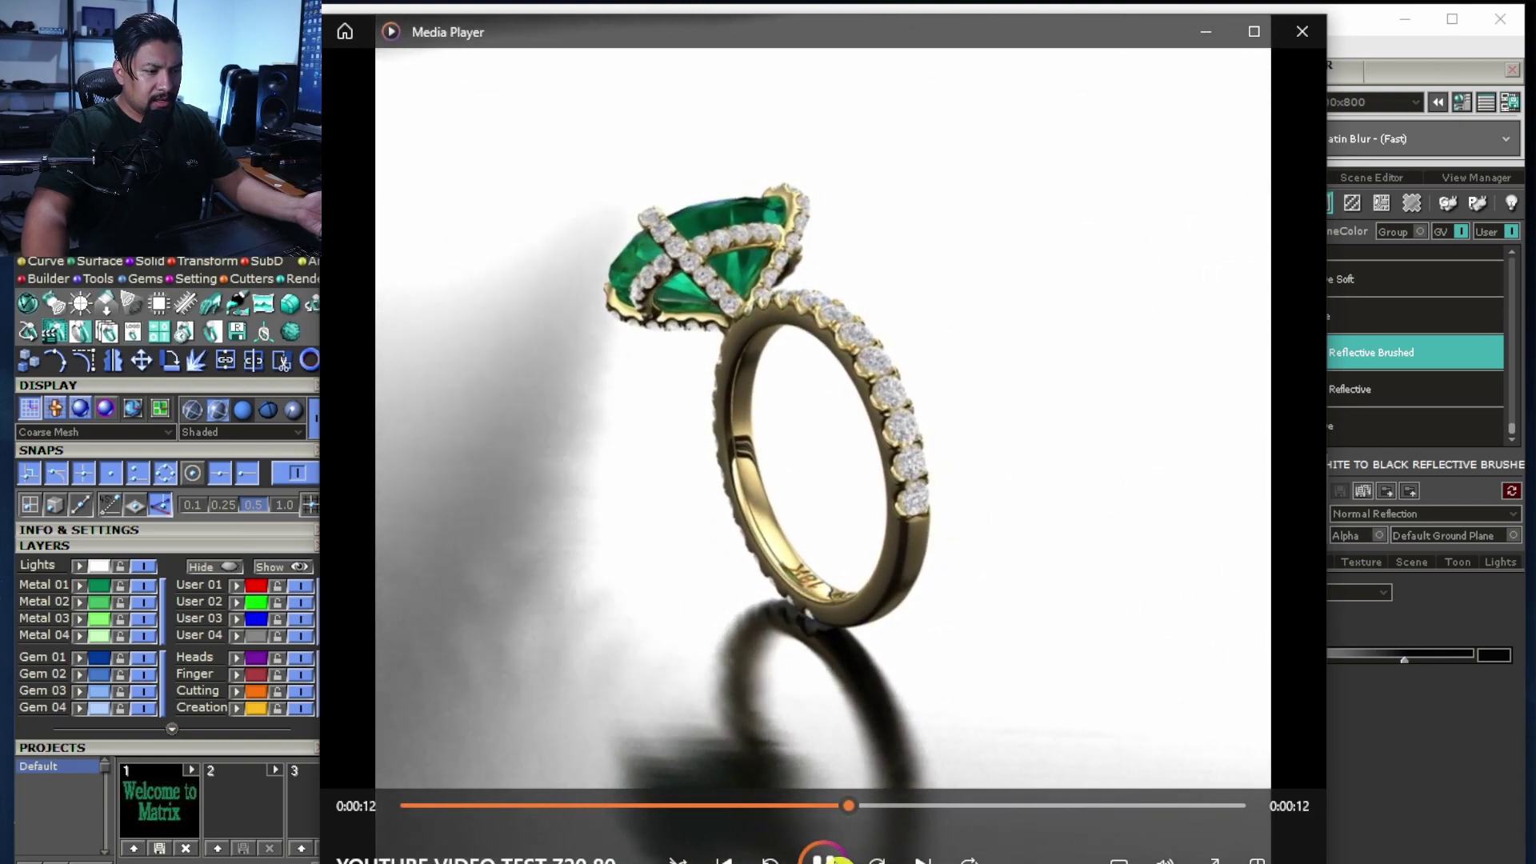
click(856, 853)
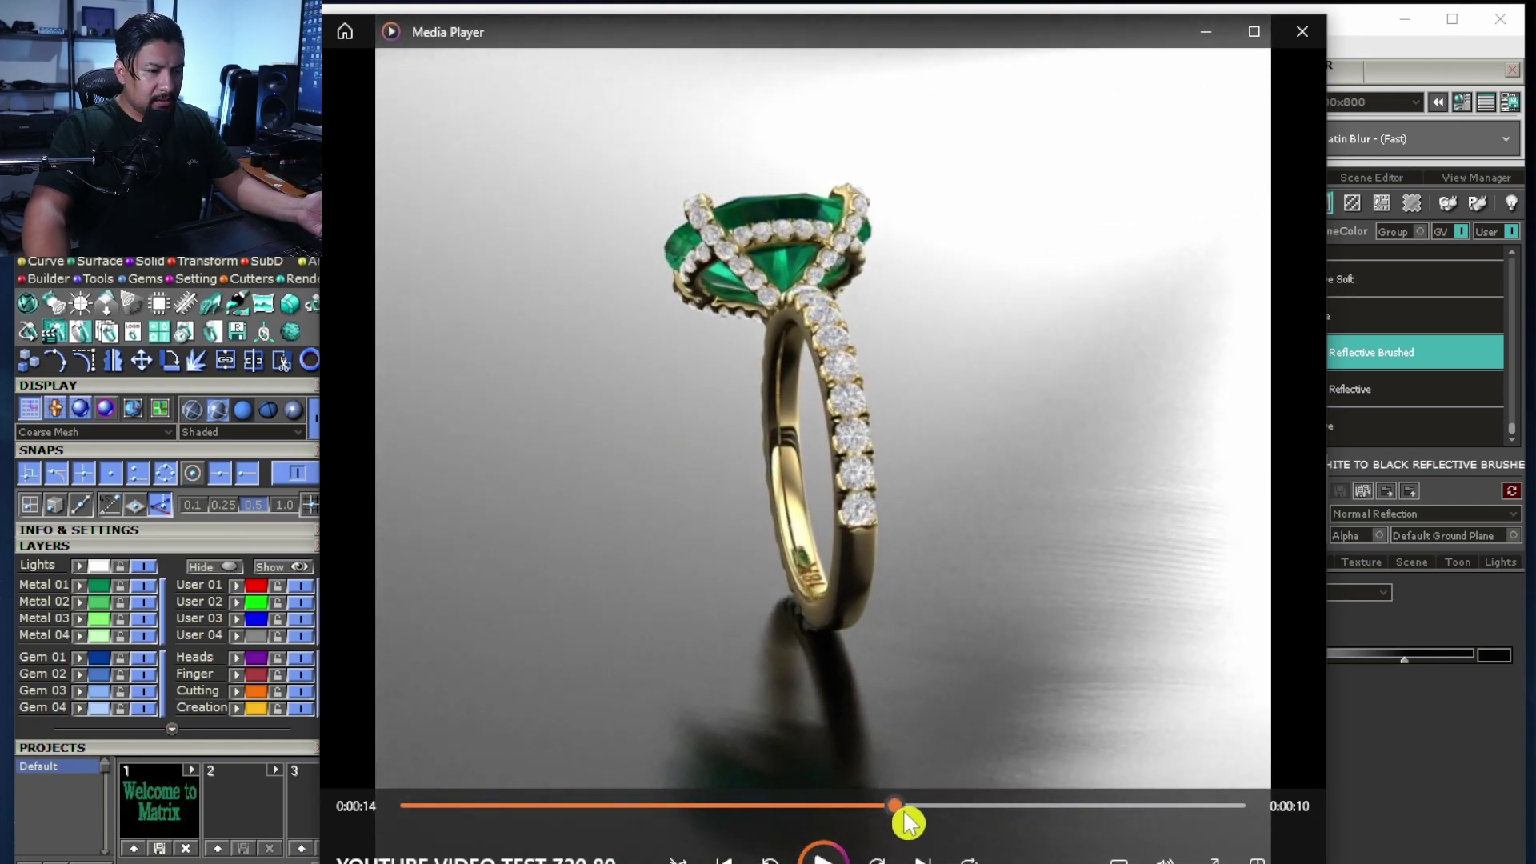
drag(904, 811, 414, 842)
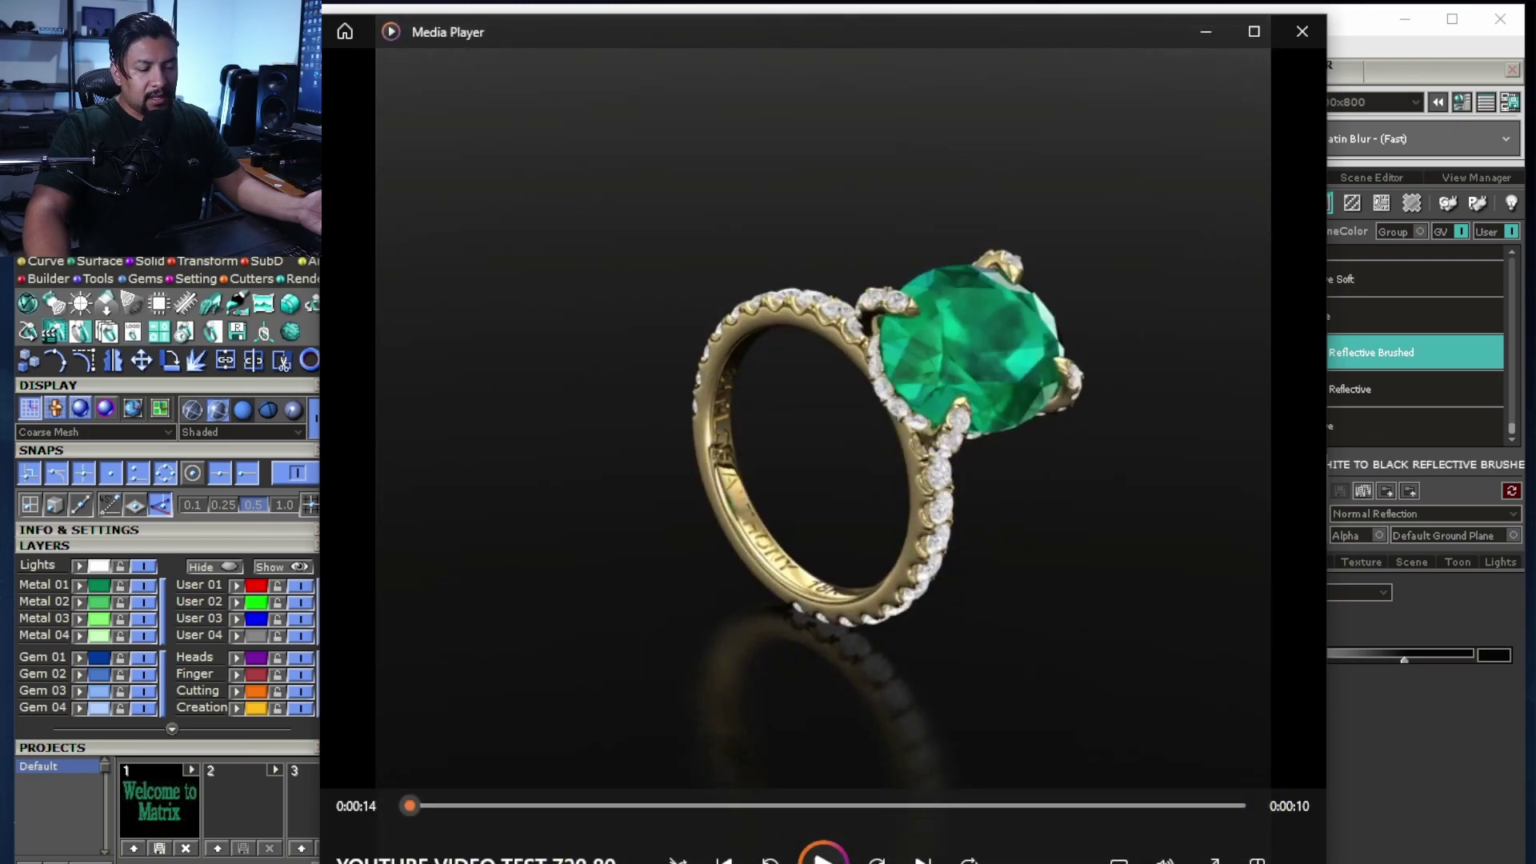